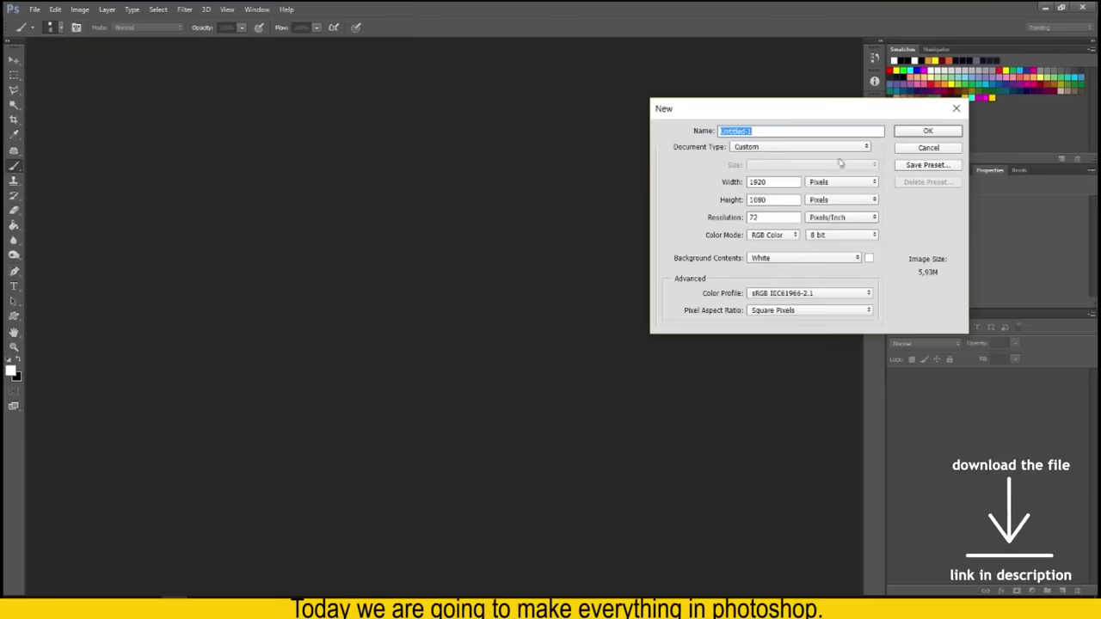
Create a new International Paper A4 portrait document at 300 ppi.
click(800, 146)
click(796, 181)
click(928, 132)
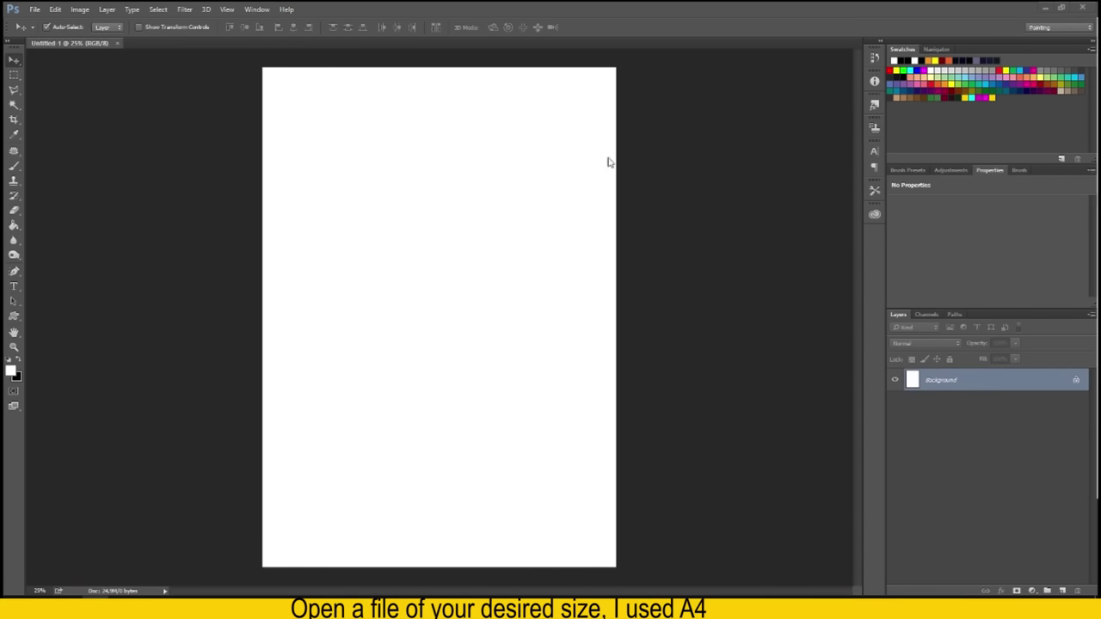
Resize the brush and try it with a test stroke, then undo the stroke.
scroll(394, 182, up, 3)
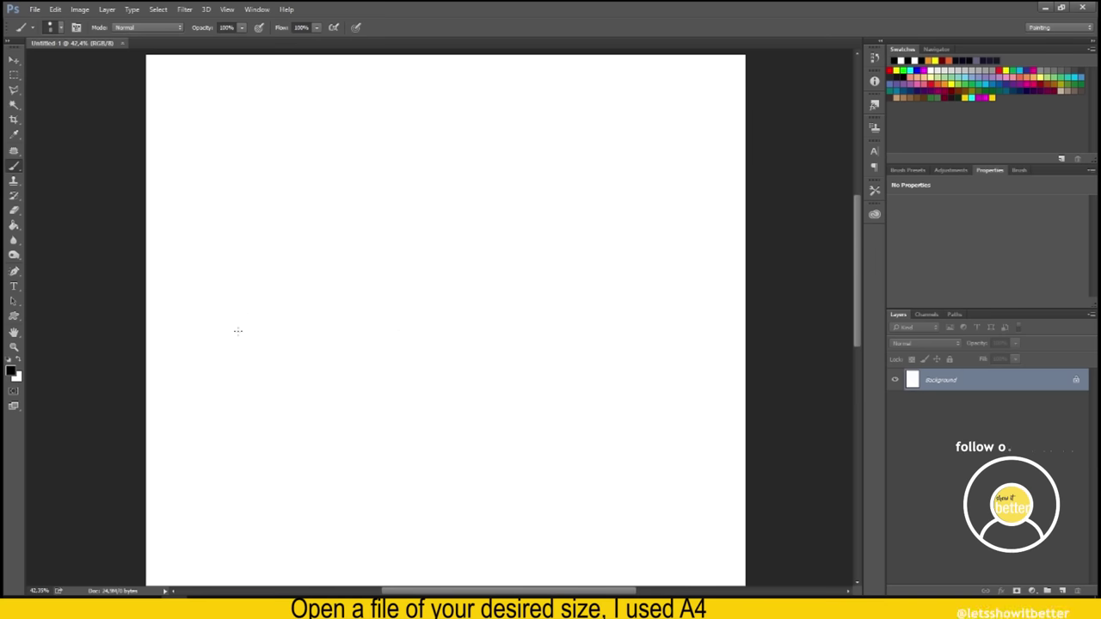
scroll(208, 371, up, 2)
right_click(226, 370)
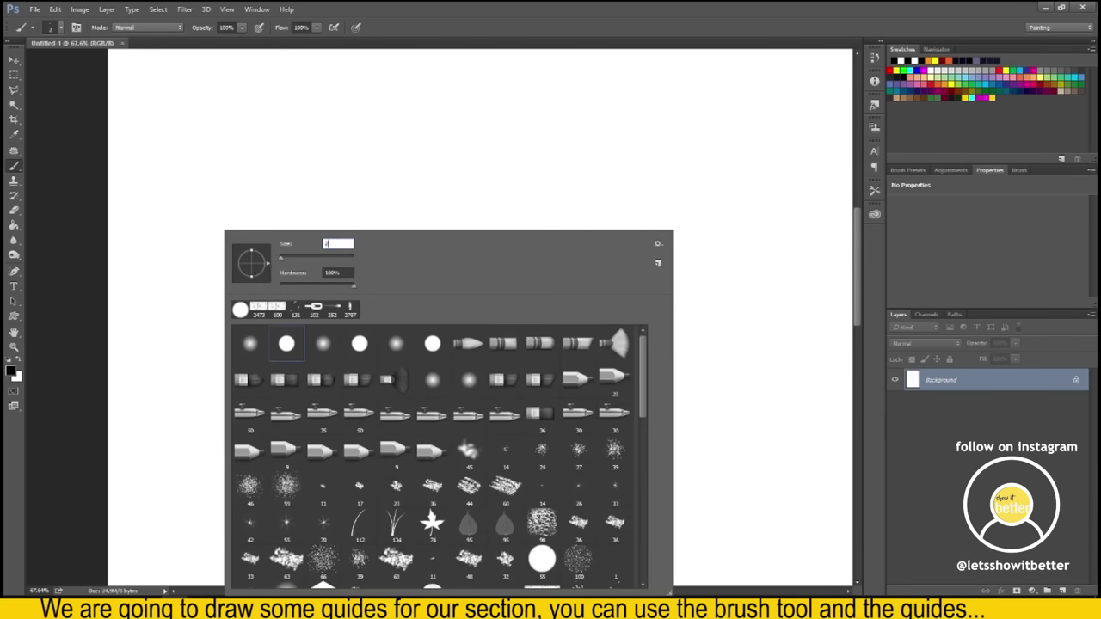
key(Return)
drag(288, 282, 488, 309)
key(ctrl+z)
Show rulers and add horizontal guides at about 12.6 cm and near the page bottom.
scroll(388, 335, down, 2)
scroll(117, 362, right, 2)
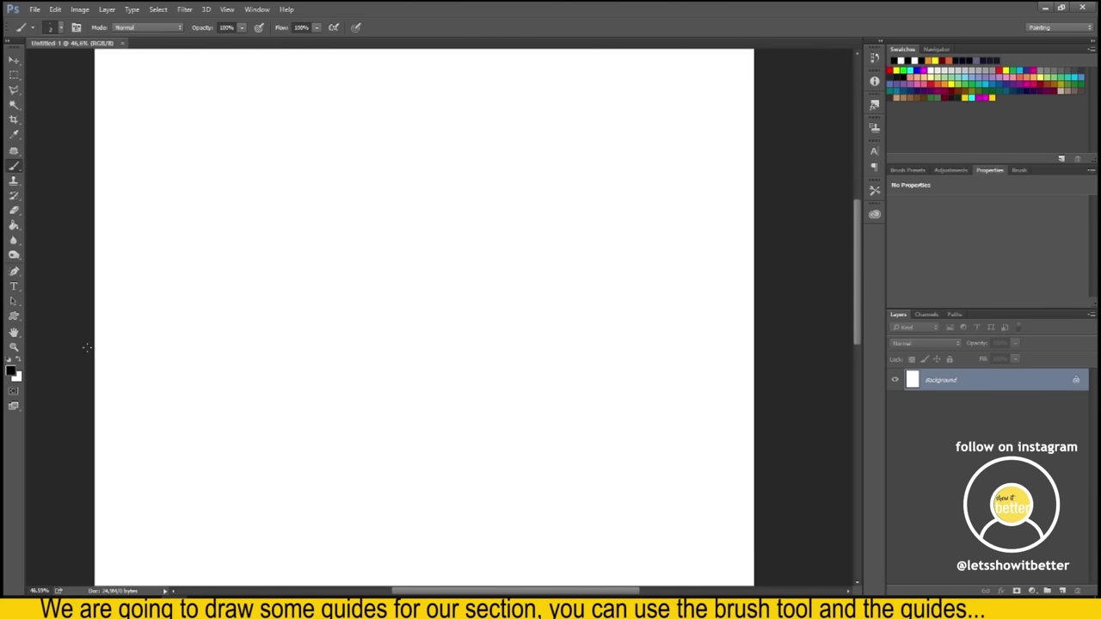
key(ctrl+r)
drag(297, 55, 298, 395)
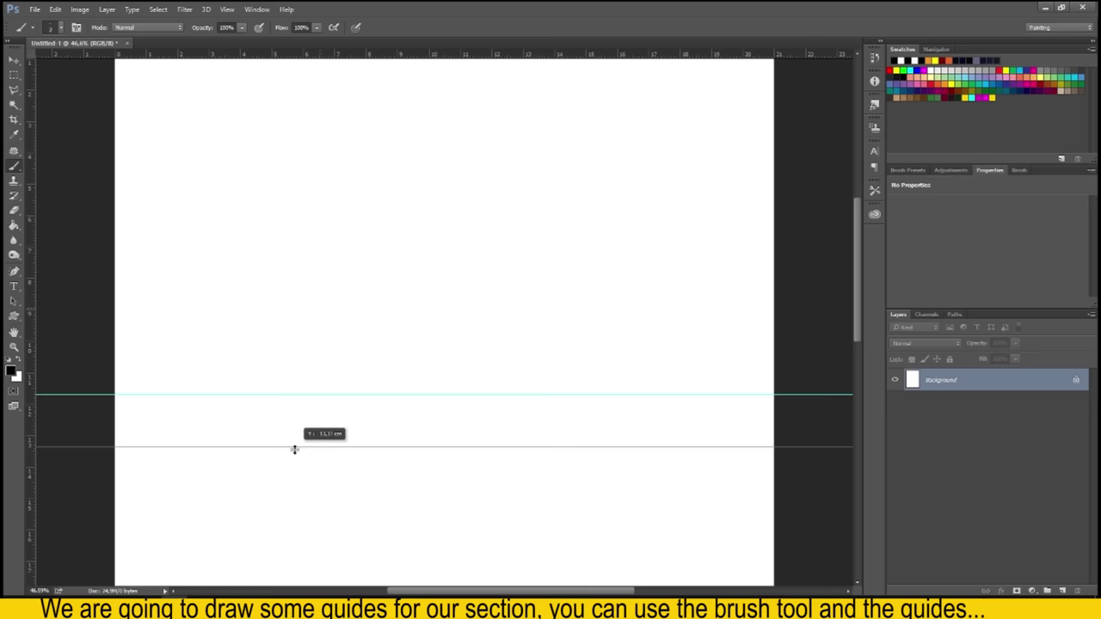
drag(294, 449, 302, 423)
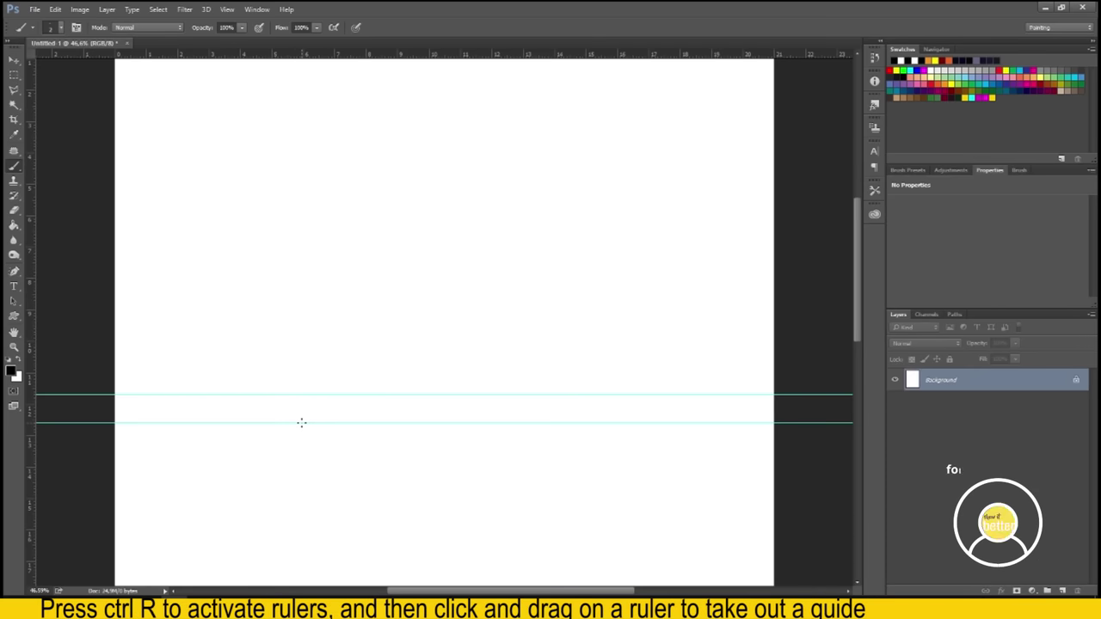
drag(356, 54, 366, 580)
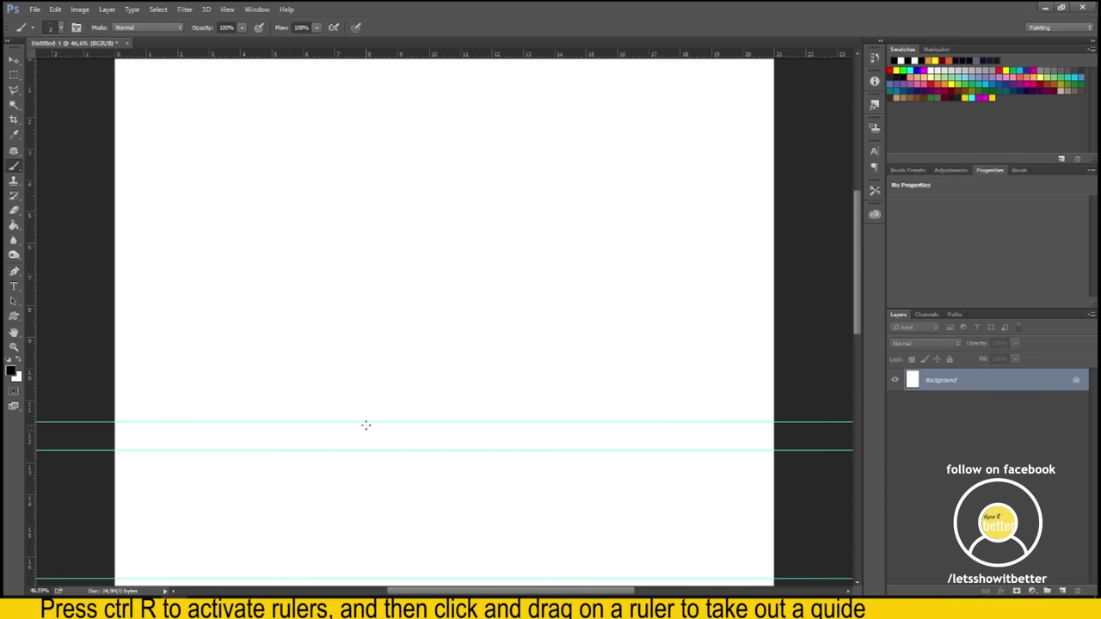
Add a vertical guide at about 2.87 cm and a new Layer 1 with a first outline stroke.
drag(204, 326, 204, 327)
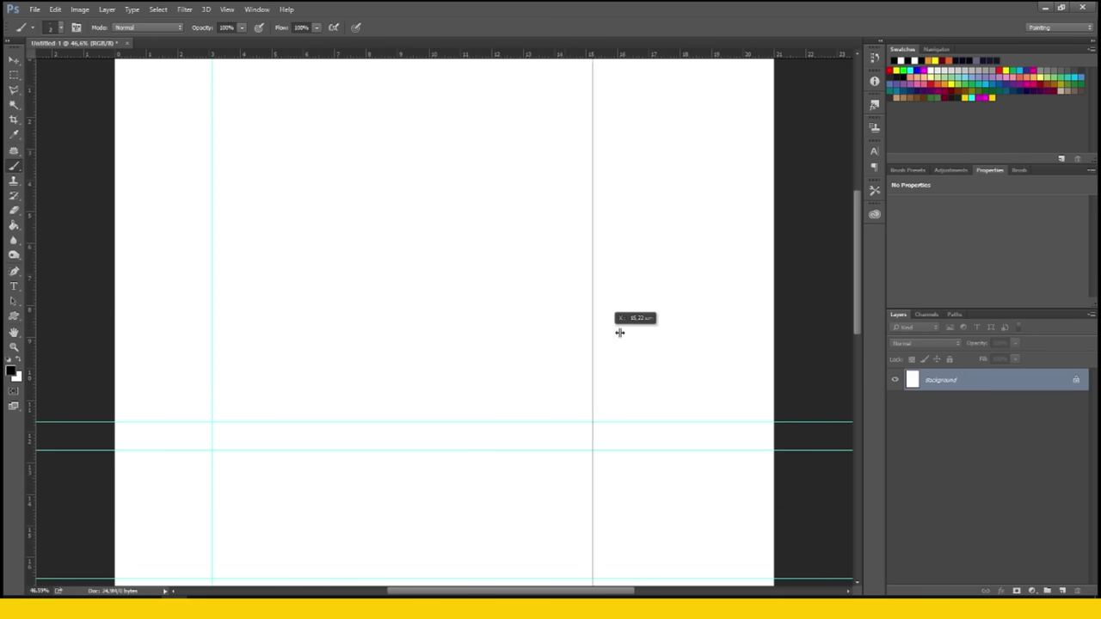
scroll(555, 348, down, 2)
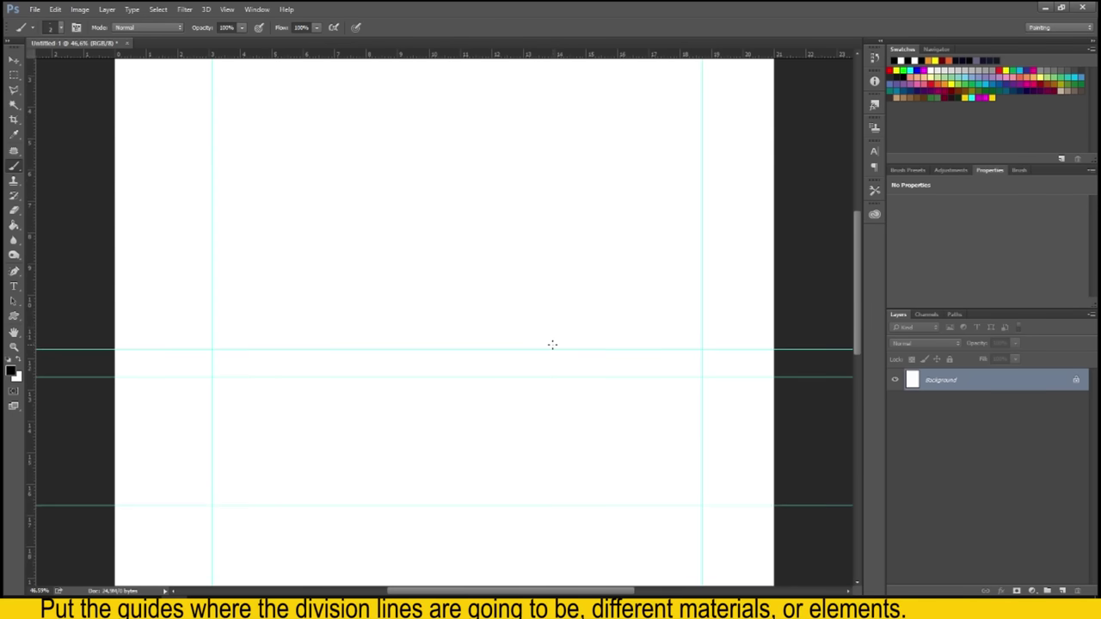
click(1061, 590)
drag(347, 321, 315, 392)
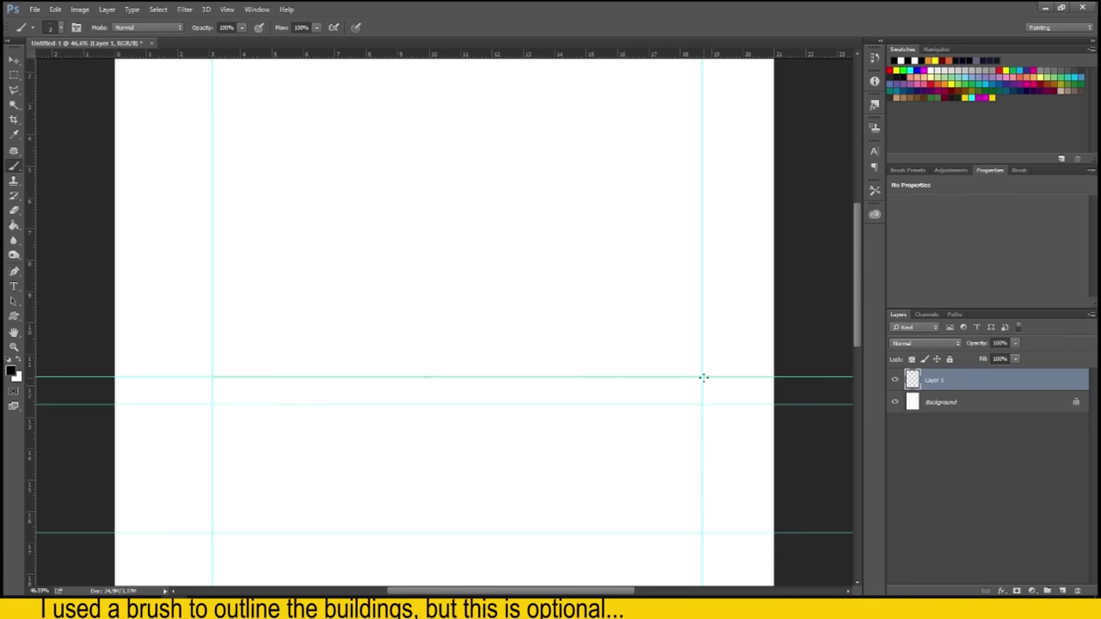
Draw the horizontal step of the left building outline on Layer 1.
scroll(709, 175, up, 4)
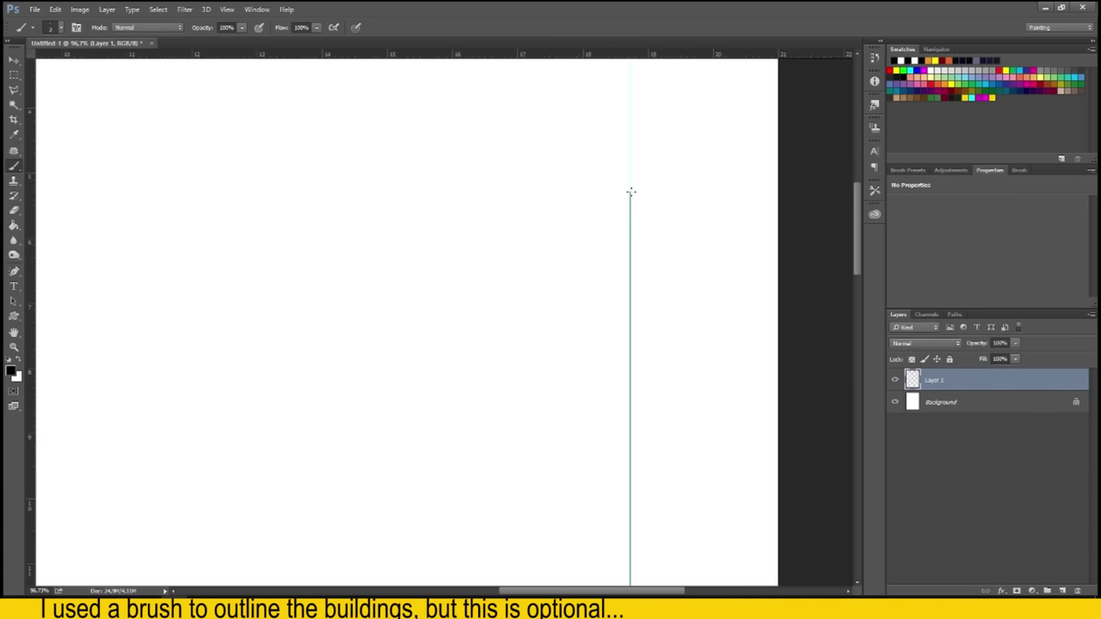
scroll(762, 266, down, 2)
scroll(310, 366, down, 2)
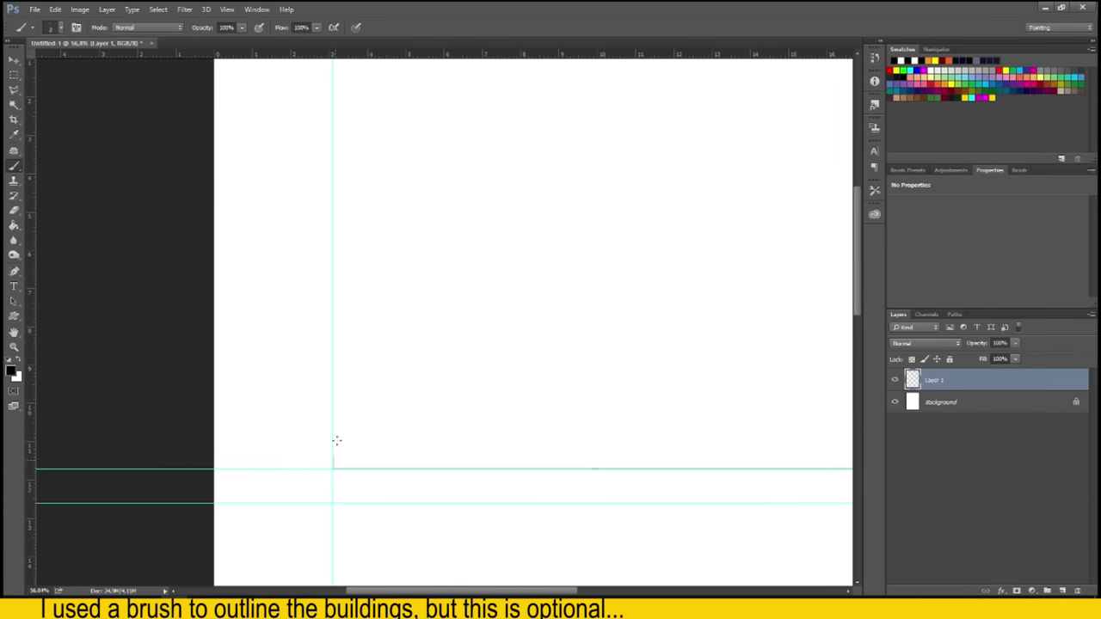
drag(334, 298, 277, 299)
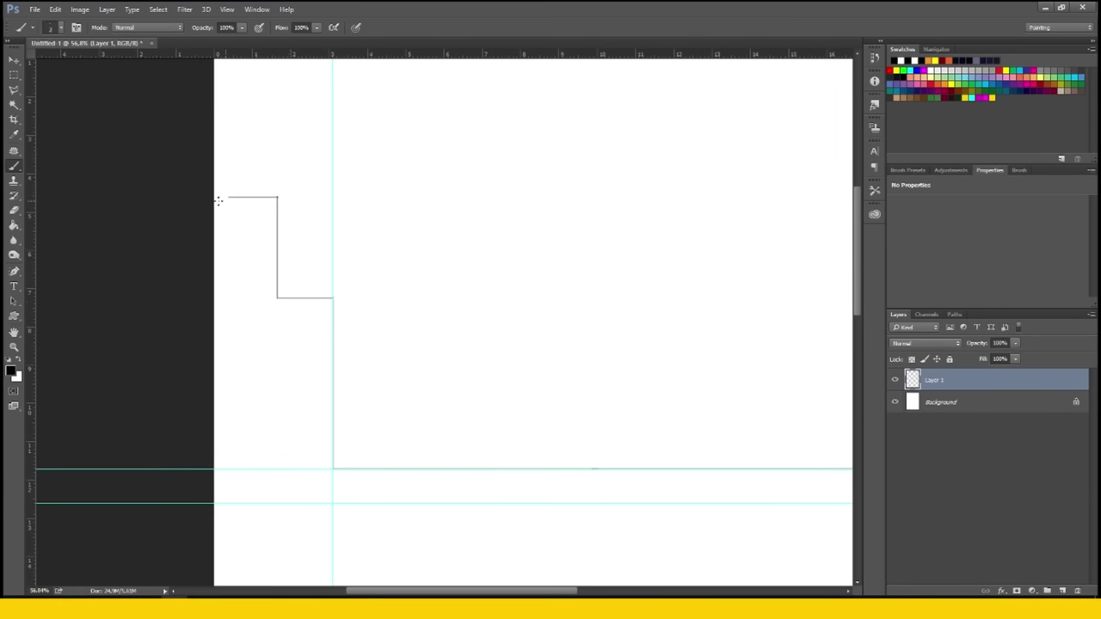
scroll(502, 405, down, 2)
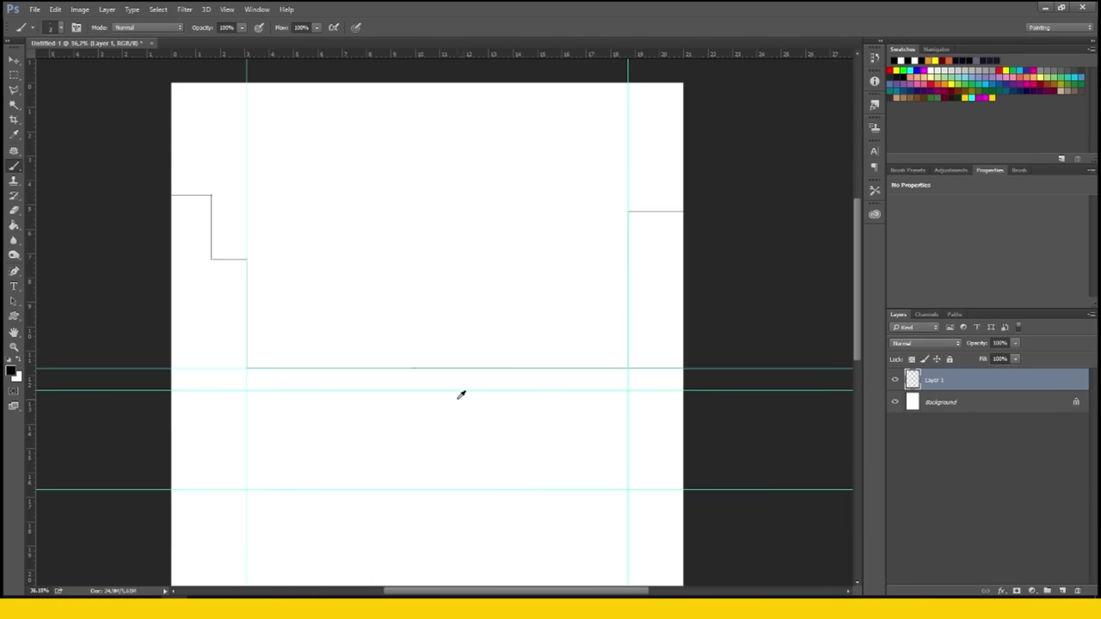
scroll(417, 311, up, 1)
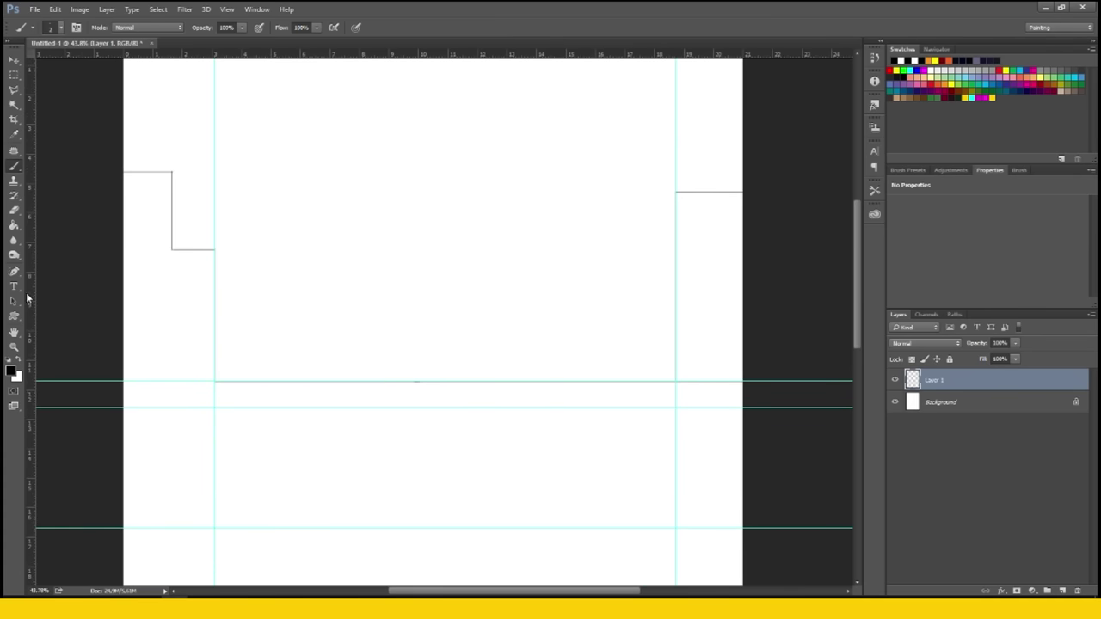
Add vertical guides at 7.00 cm and about 12.78 cm.
drag(339, 333, 328, 334)
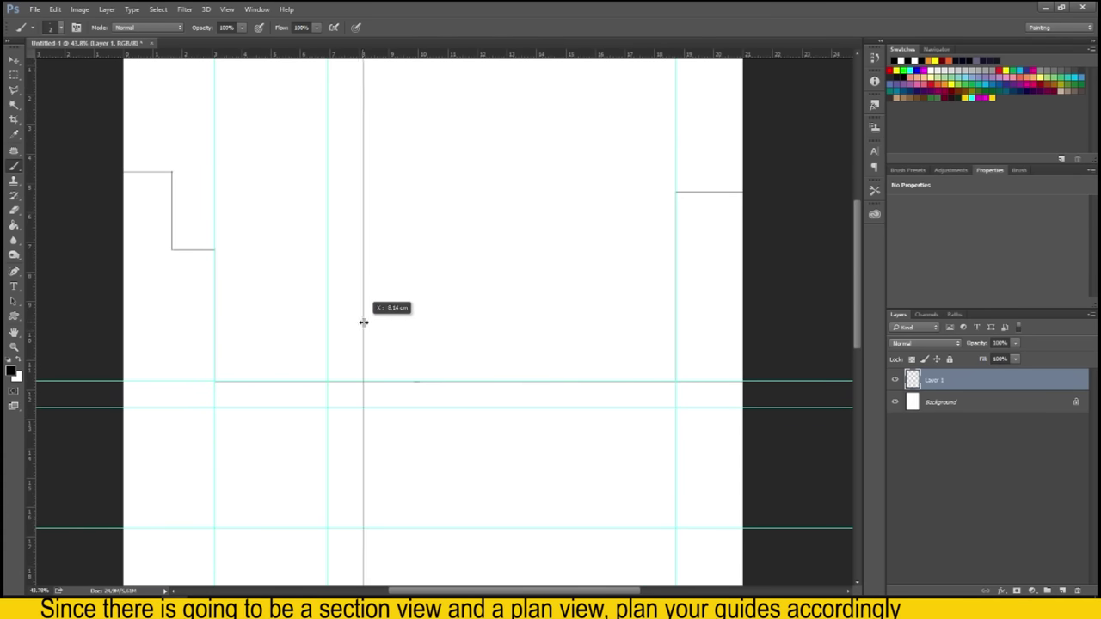
drag(27, 342, 500, 364)
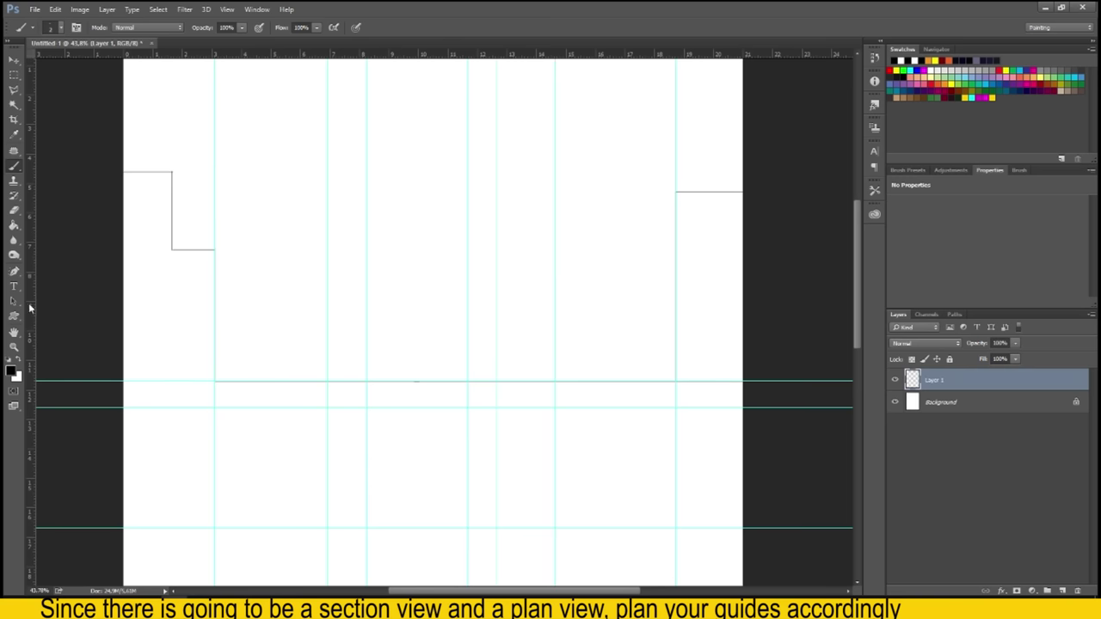
scroll(494, 374, down, 3)
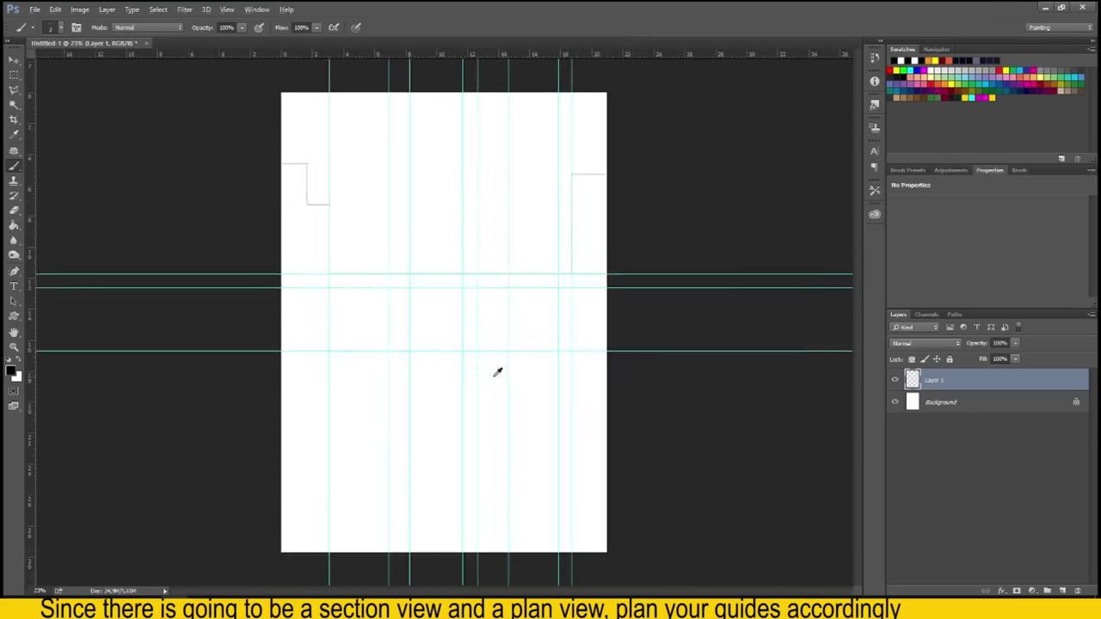
scroll(416, 322, up, 3)
scroll(402, 334, up, 1)
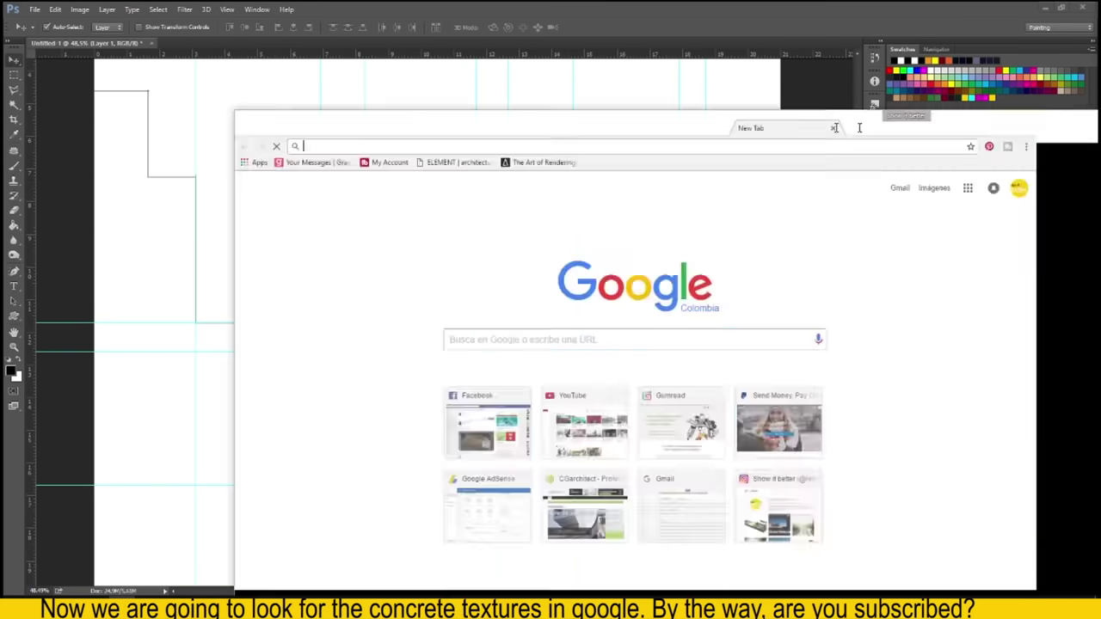
Search Google Images for 'concrete texture', narrowed to concrete floor textures.
text(concrete texture)
key(Return)
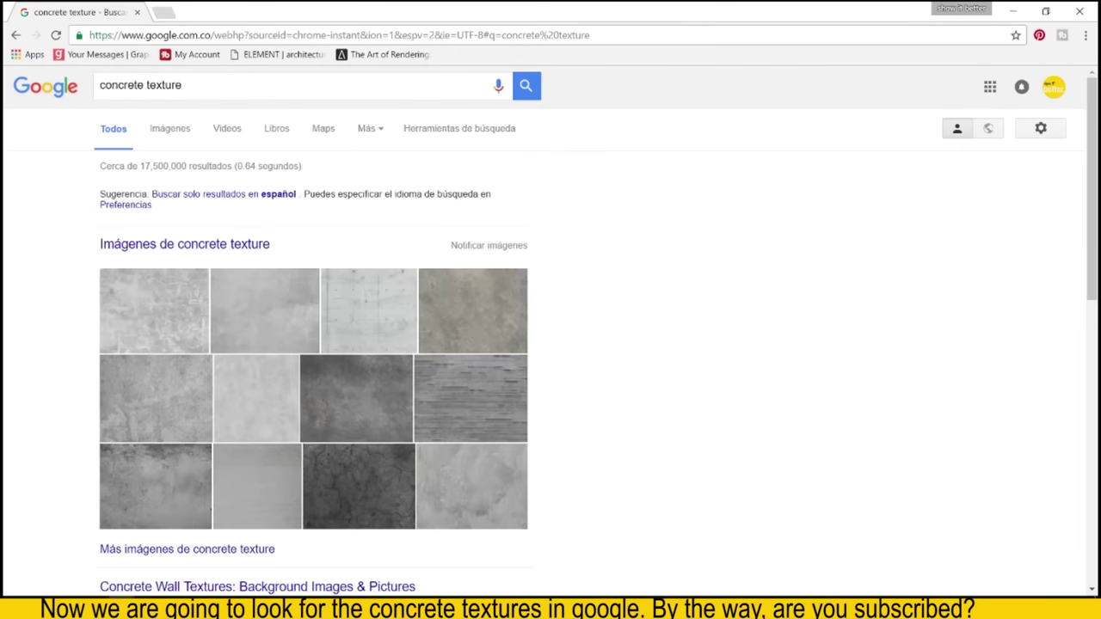
click(160, 131)
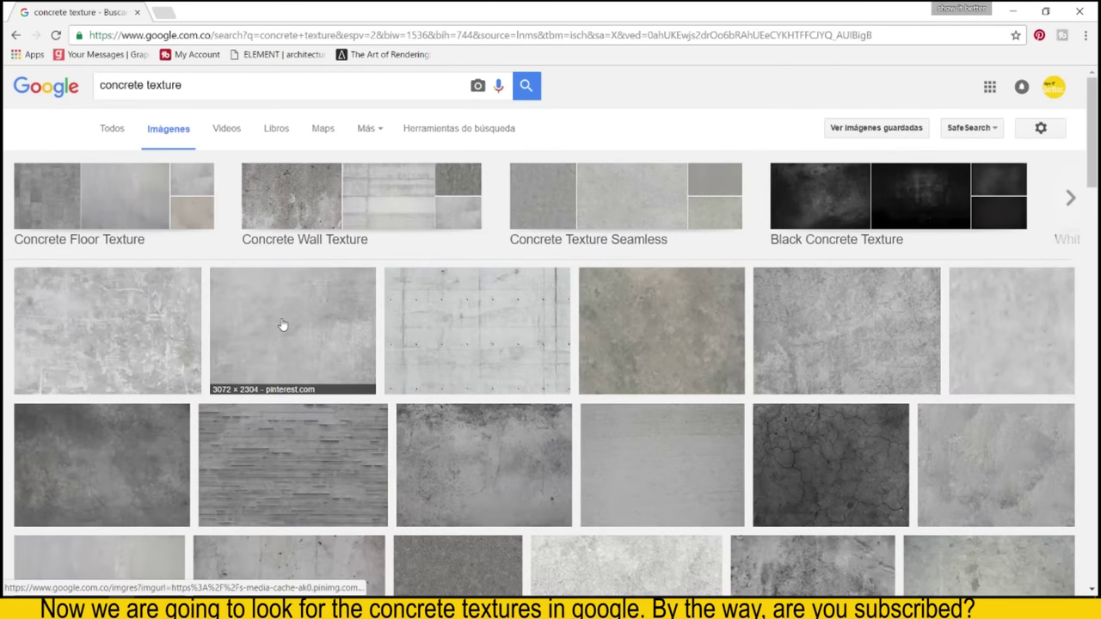
click(148, 256)
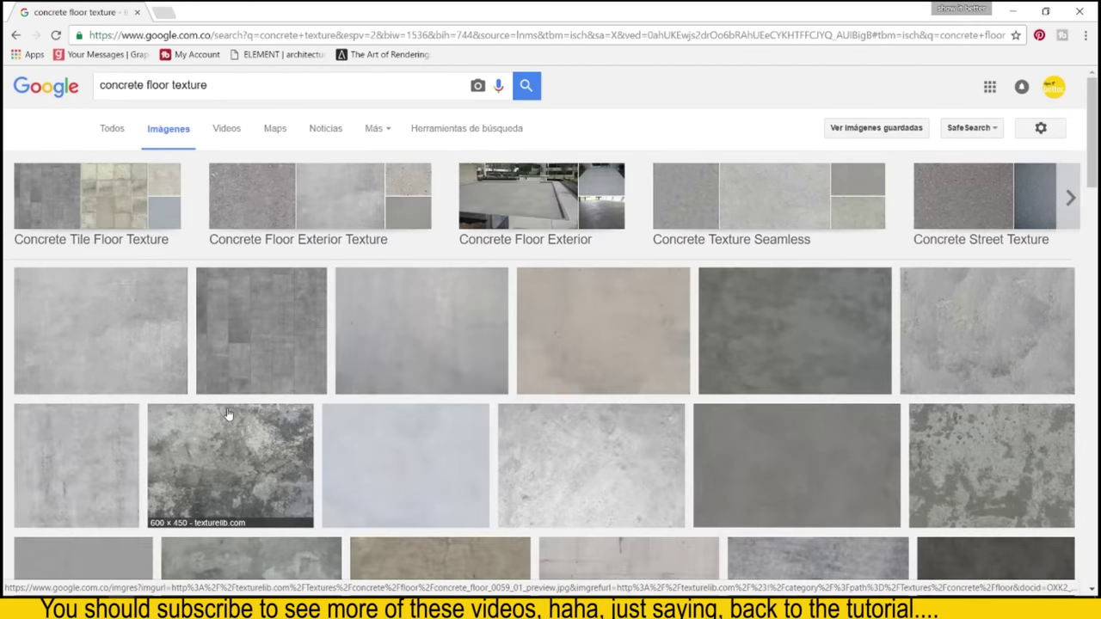
Copy a pale concrete texture and paste it into Photoshop as Layer 2.
click(179, 320)
scroll(438, 360, down, 2)
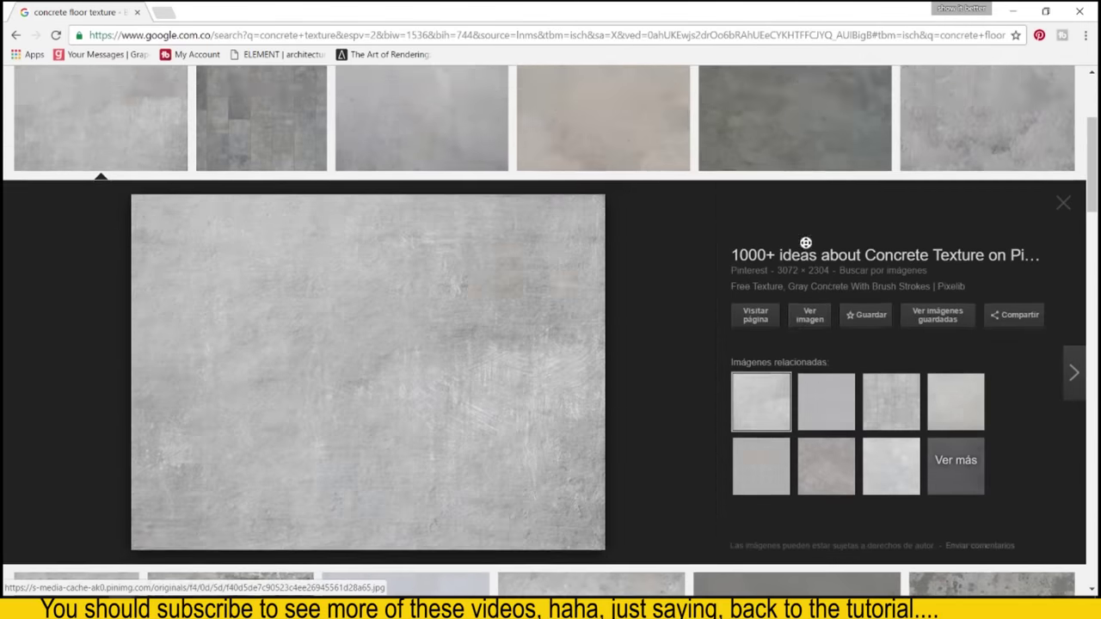
scroll(657, 307, up, 1)
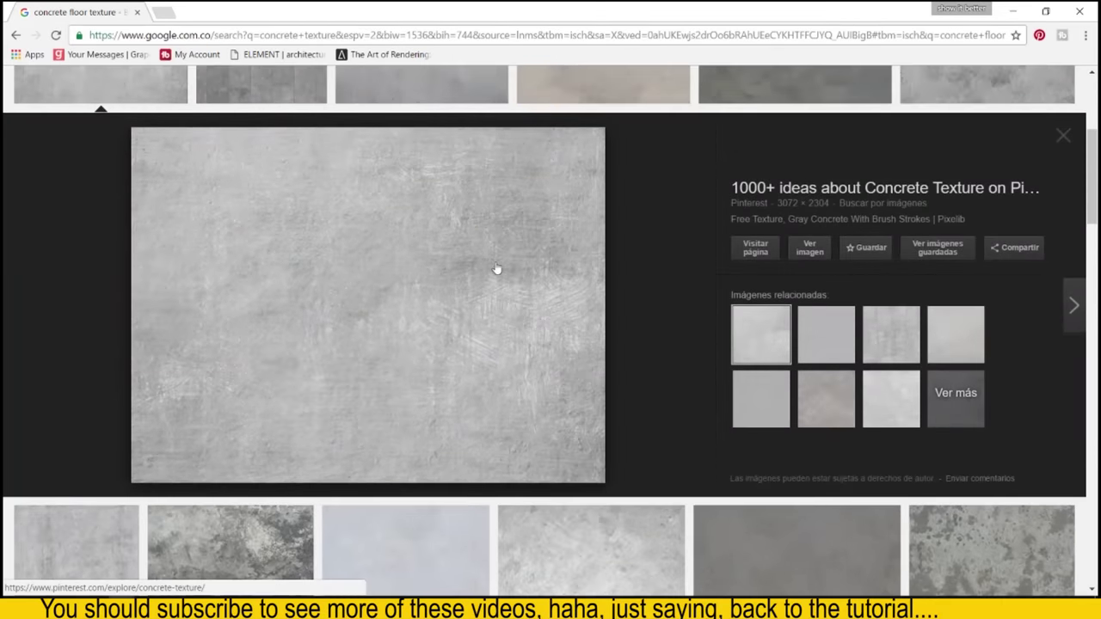
right_click(503, 270)
click(550, 331)
key(alt+Tab)
key(ctrl+v)
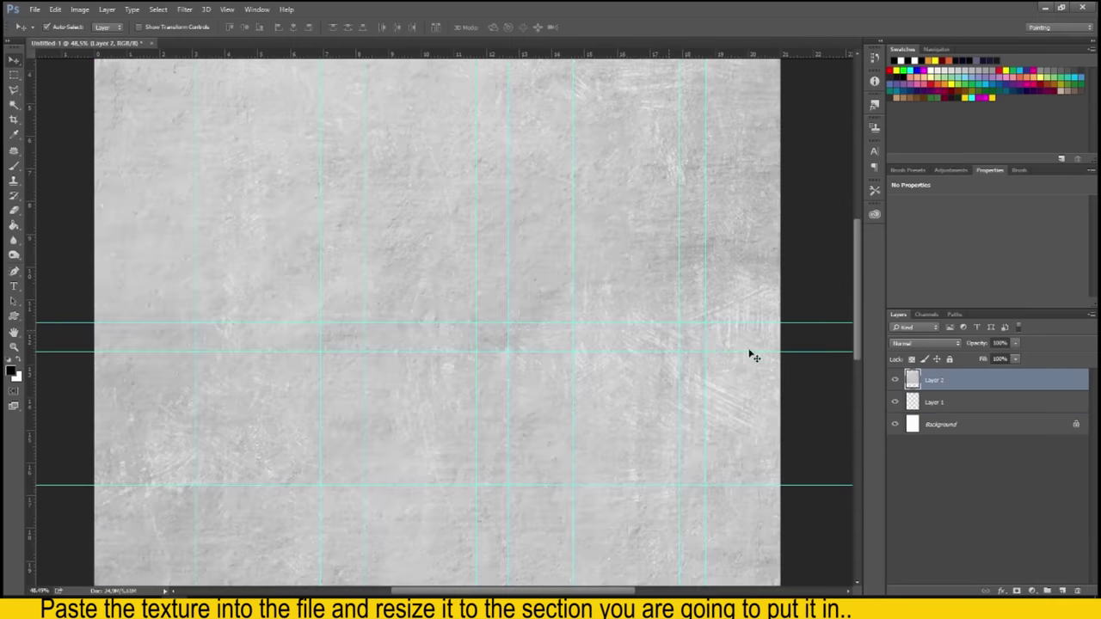
Scale the pasted concrete texture to fit the strip between the guides.
key(ctrl+t)
key(ctrl+minus)
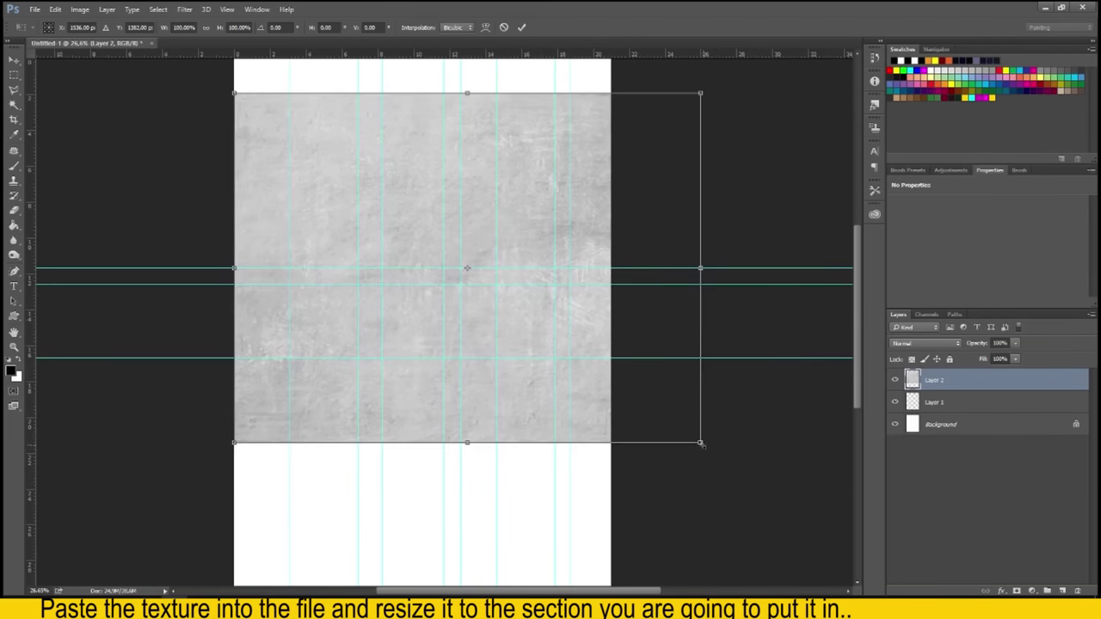
drag(701, 443, 439, 239)
drag(408, 204, 457, 487)
scroll(412, 424, up, 1)
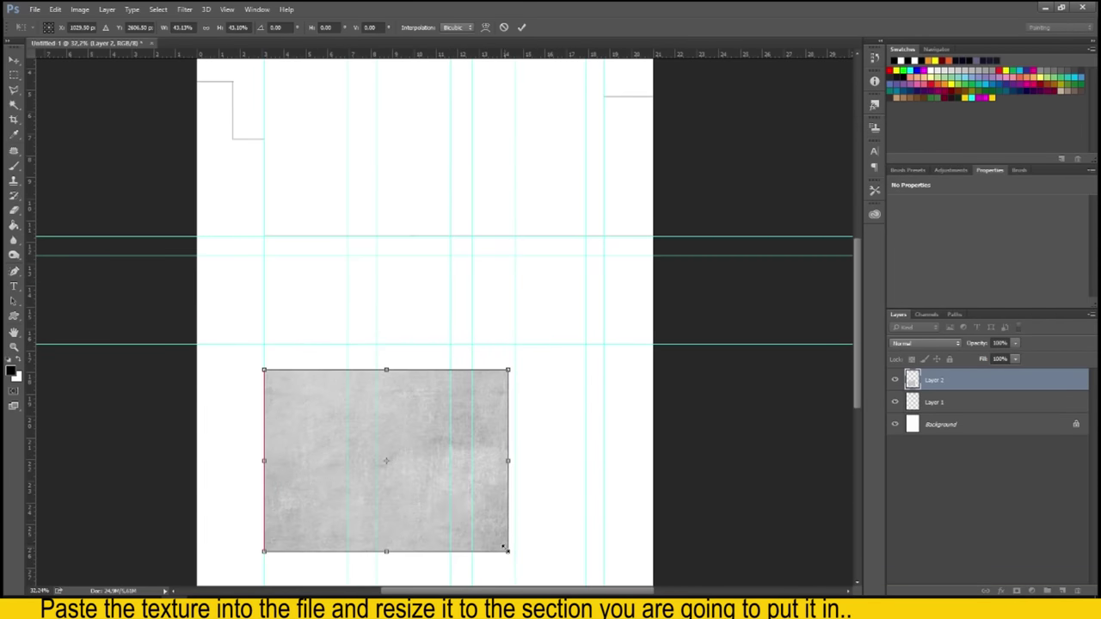
drag(506, 548, 454, 518)
drag(386, 502, 381, 361)
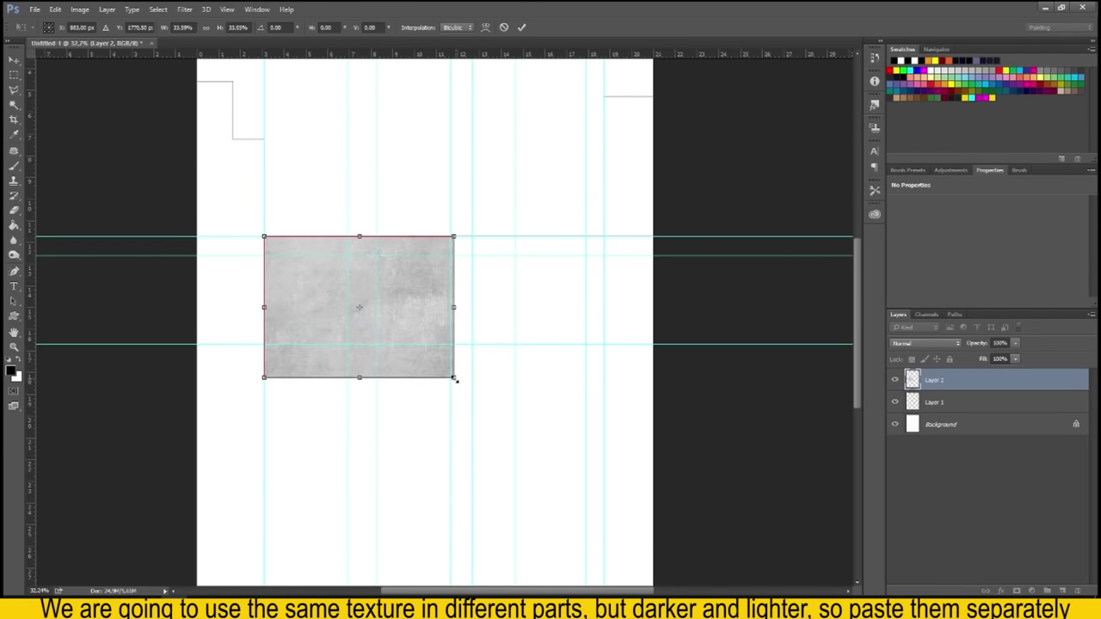
drag(456, 380, 354, 345)
key(Return)
Add concrete copies to the right, one rotated a quarter turn and snapped to the guide.
scroll(359, 333, up, 1)
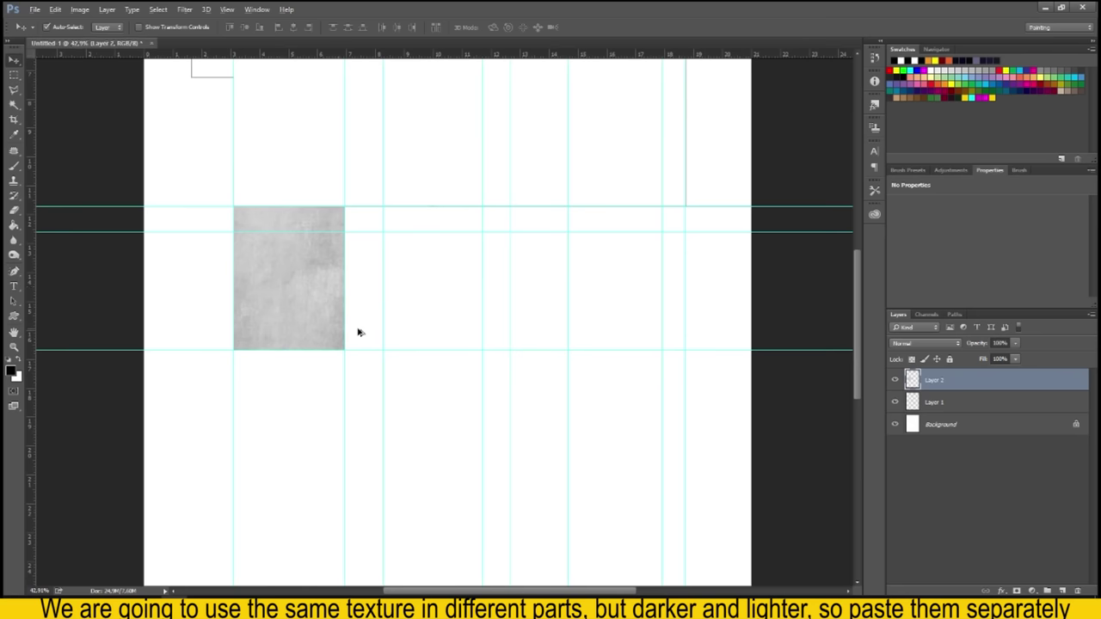
mouse_move(268, 303)
mouse_down()
mouse_move(609, 302)
mouse_move(663, 278)
mouse_move(651, 265)
mouse_move(578, 278)
mouse_up()
key(ctrl+t)
key(Return)
key(ctrl+t)
drag(681, 348, 497, 362)
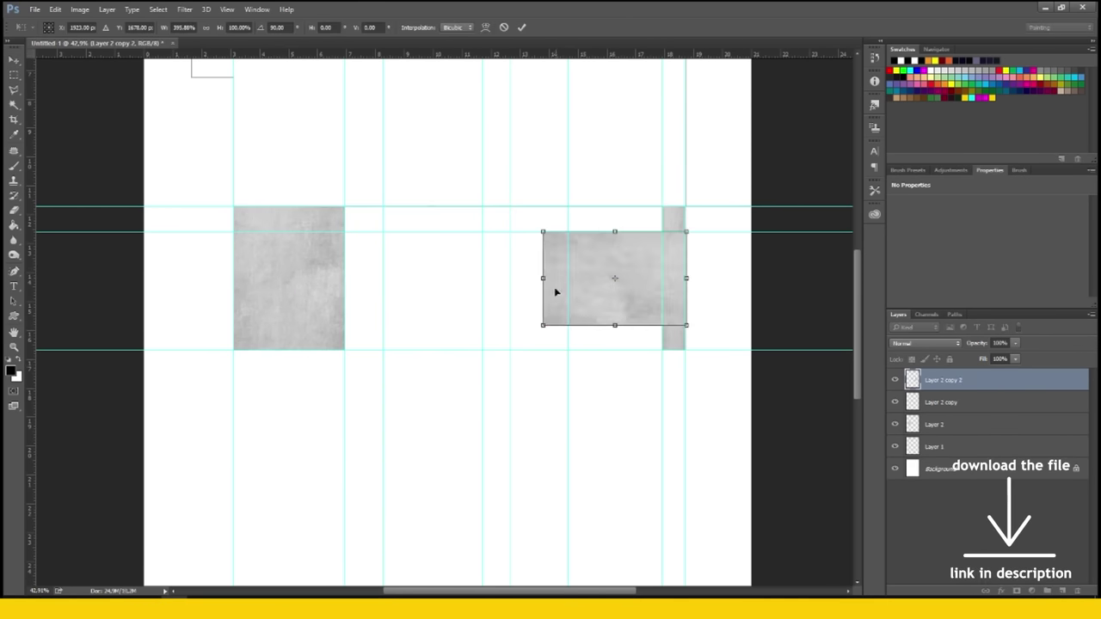
drag(556, 293, 604, 254)
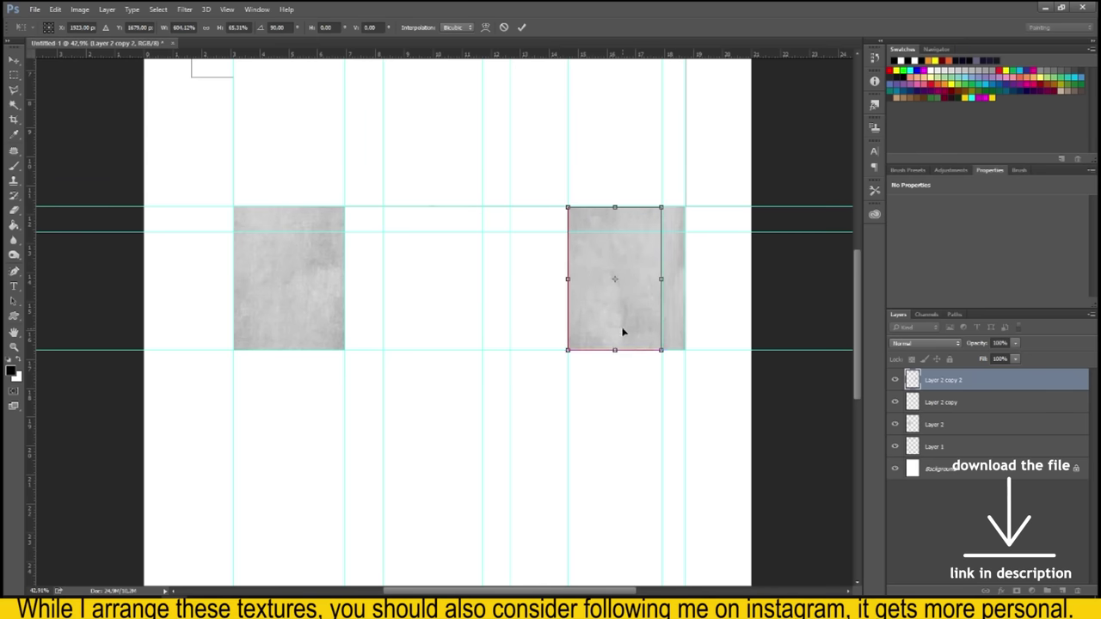
key(Return)
Copy a concrete tile left, narrow it to end at the guide, and duplicate the strip again.
drag(624, 321, 400, 321)
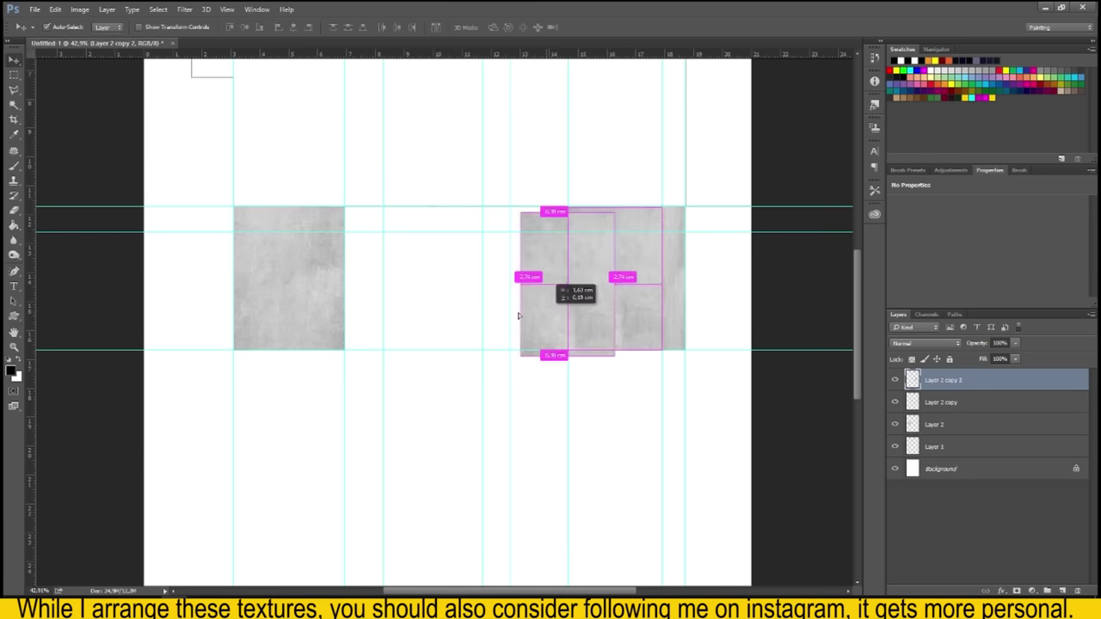
key(ctrl+t)
mouse_move(462, 278)
mouse_down()
mouse_move(383, 278)
mouse_move(503, 296)
mouse_move(565, 291)
mouse_up()
key(Return)
key(ctrl+alt+t)
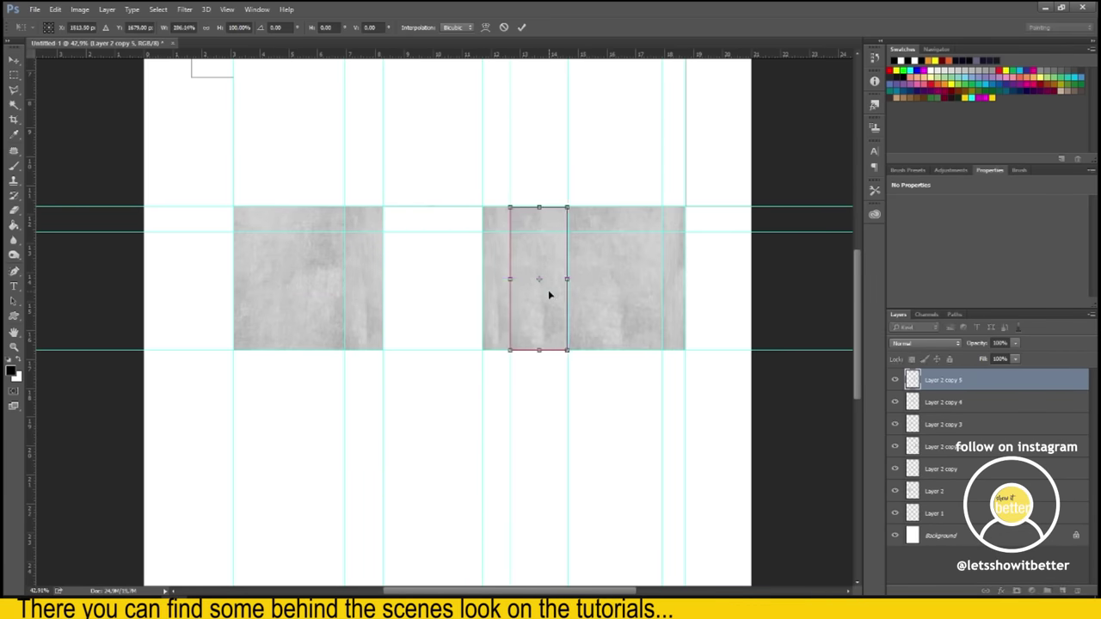
key(Return)
scroll(548, 312, down, 1)
scroll(533, 321, down, 2)
Copy one concrete block below the top row, then delete that copy.
ctrl+click(385, 259)
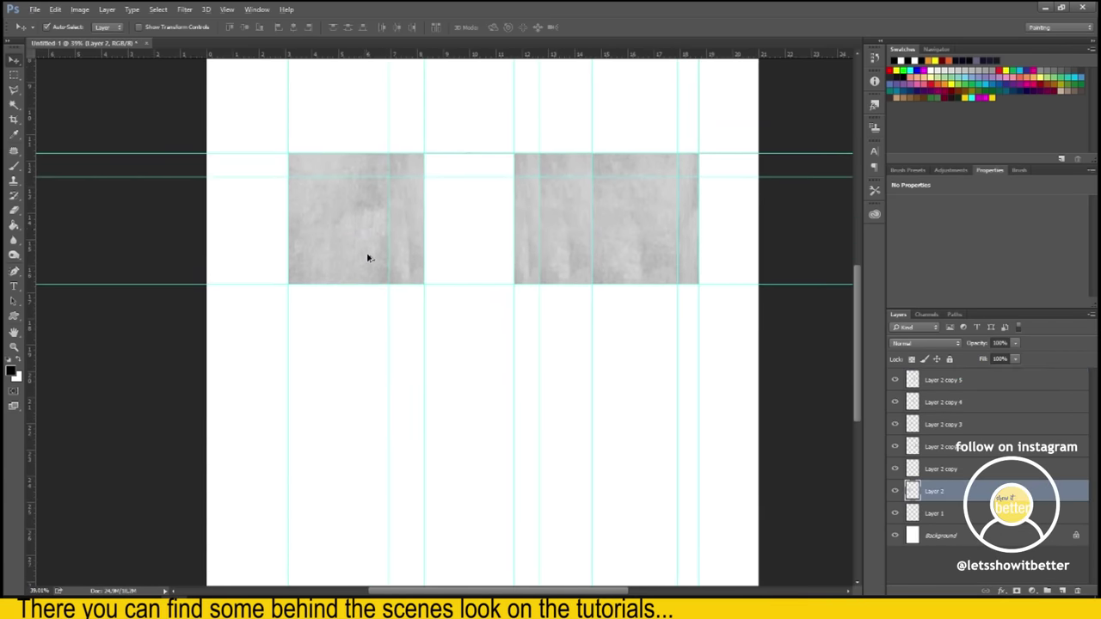
scroll(368, 251, down, 1)
drag(368, 247, 368, 356)
key(ctrl+t)
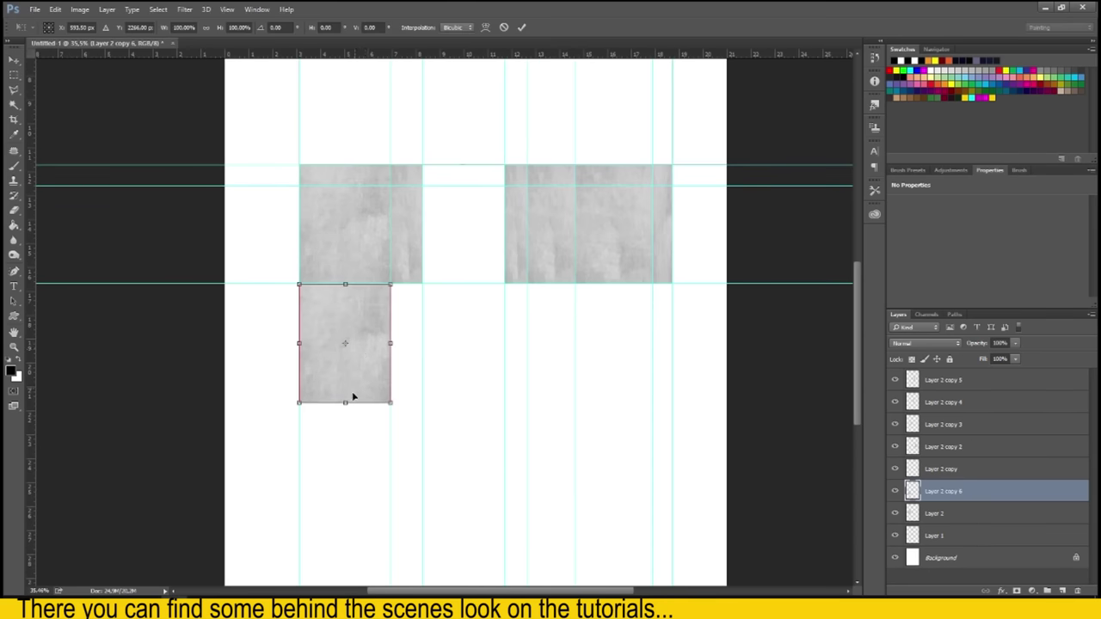
key(Return)
key(Delete)
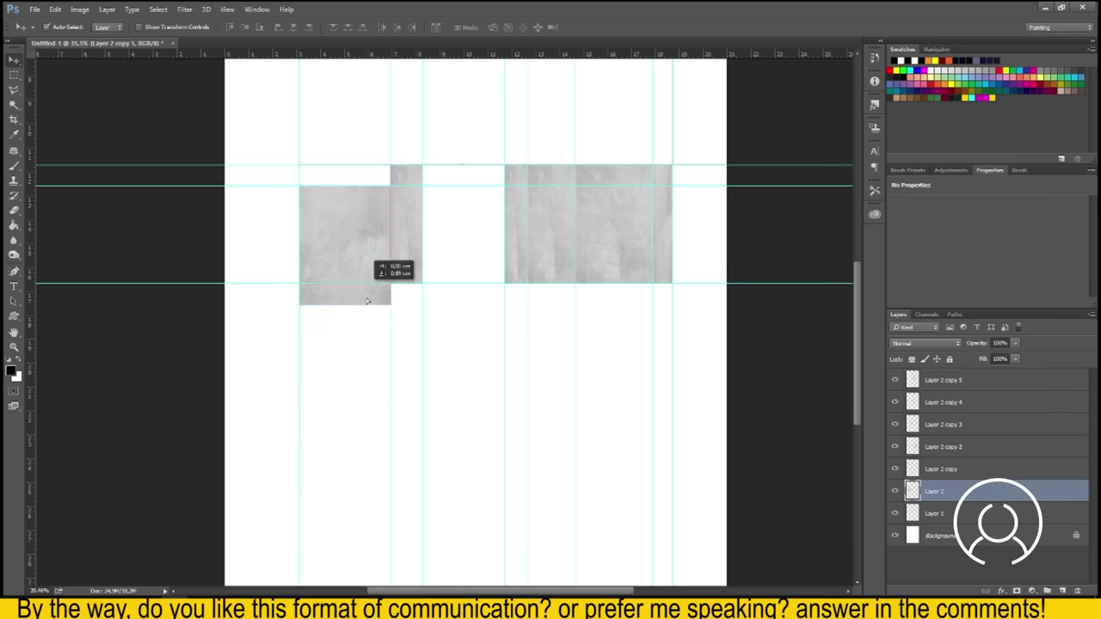
Select the top row's concrete tiles and copy them down as a second row.
shift+click(418, 239)
shift+click(611, 236)
shift+click(551, 237)
mouse_move(663, 237)
mouse_down()
mouse_move(642, 411)
mouse_move(663, 356)
mouse_up()
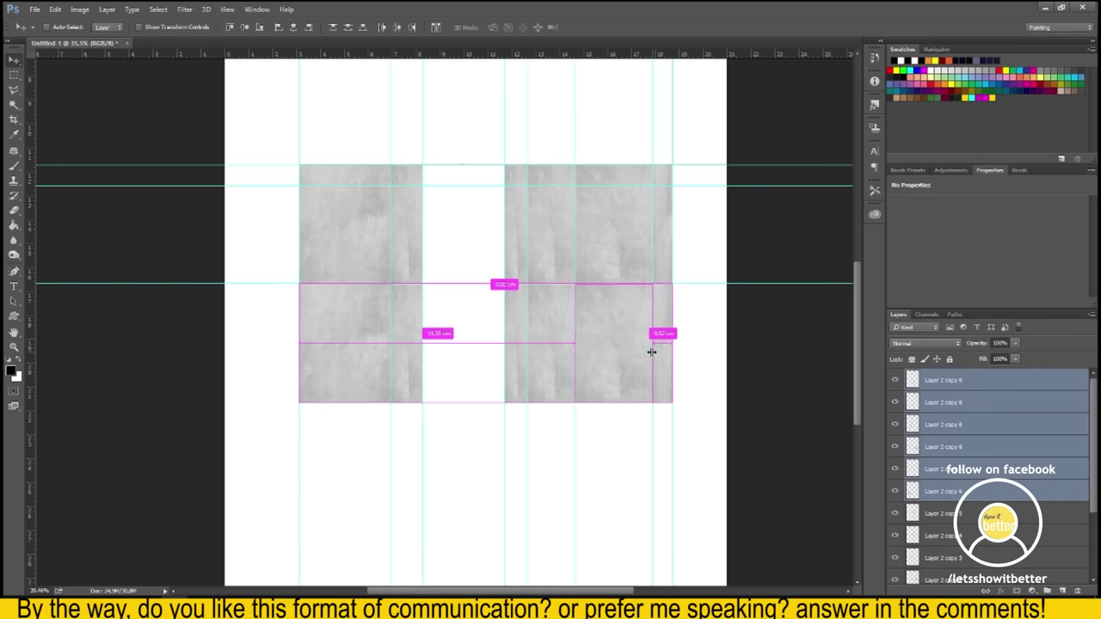
key(ctrl+t)
mouse_move(491, 405)
mouse_down()
mouse_move(516, 477)
mouse_move(537, 405)
mouse_up()
key(Return)
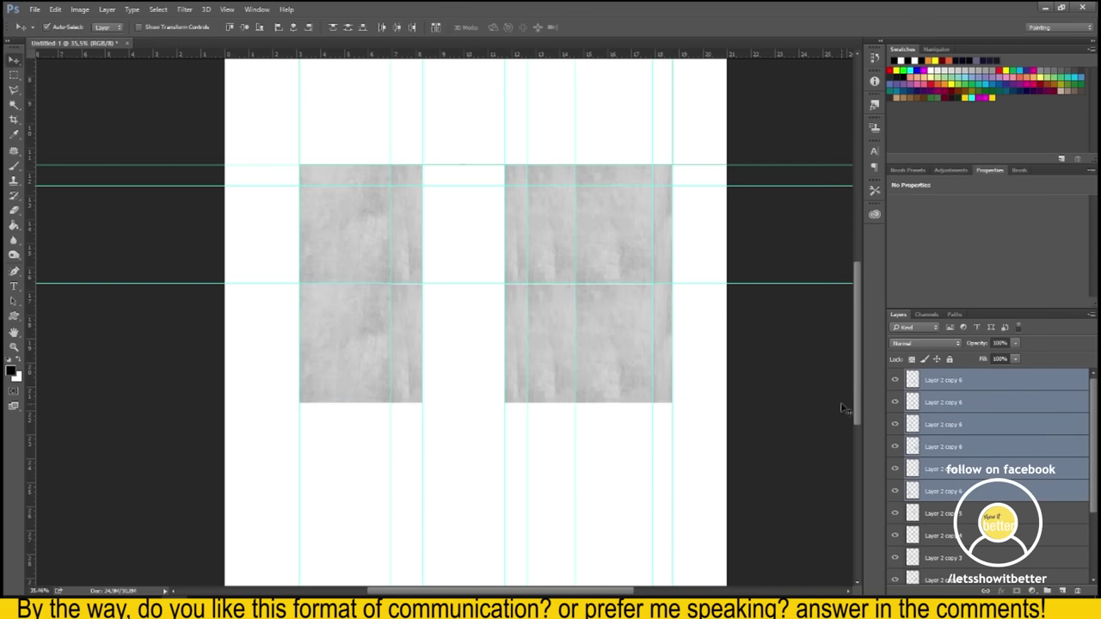
click(670, 388)
scroll(519, 339, down, 1)
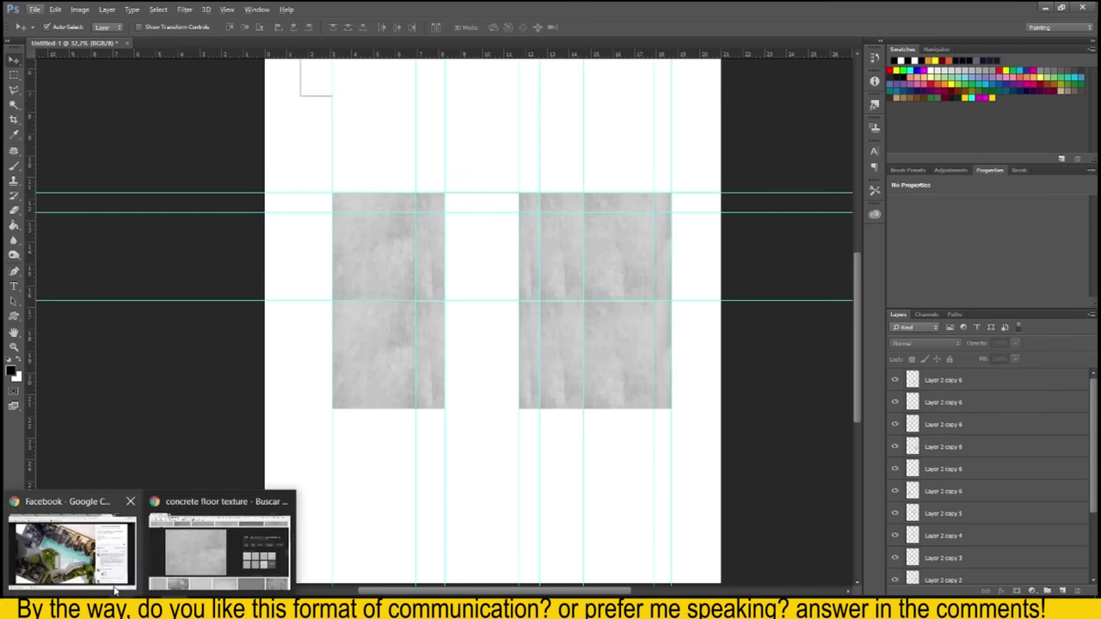
Replace the browser search with 'grass texture' and browse the results.
click(215, 551)
triple_click(287, 86)
text(grass texture)
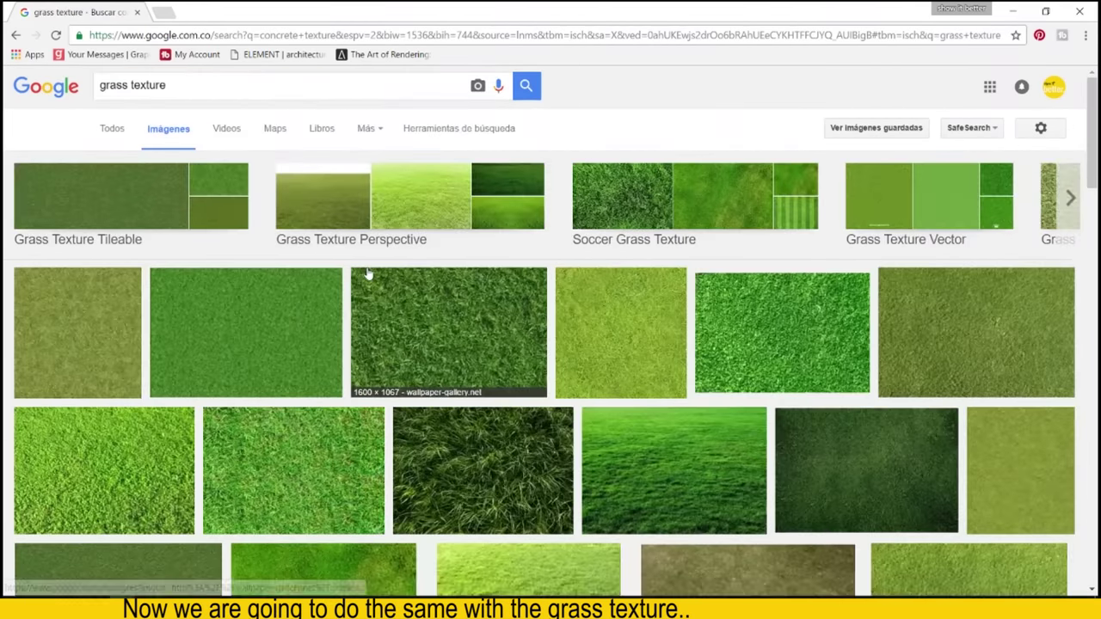
scroll(368, 277, down, 1)
scroll(337, 287, down, 2)
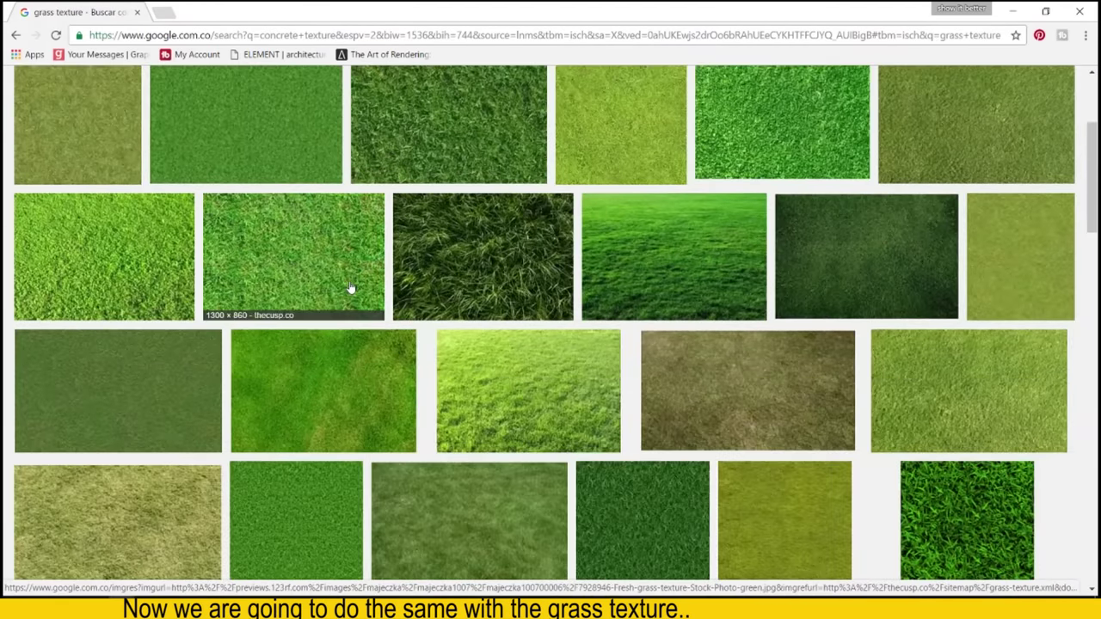
scroll(351, 289, down, 2)
scroll(477, 143, up, 10)
Filter to large images, copy a brownish grass texture, and paste it into Photoshop.
click(459, 128)
click(118, 167)
click(120, 210)
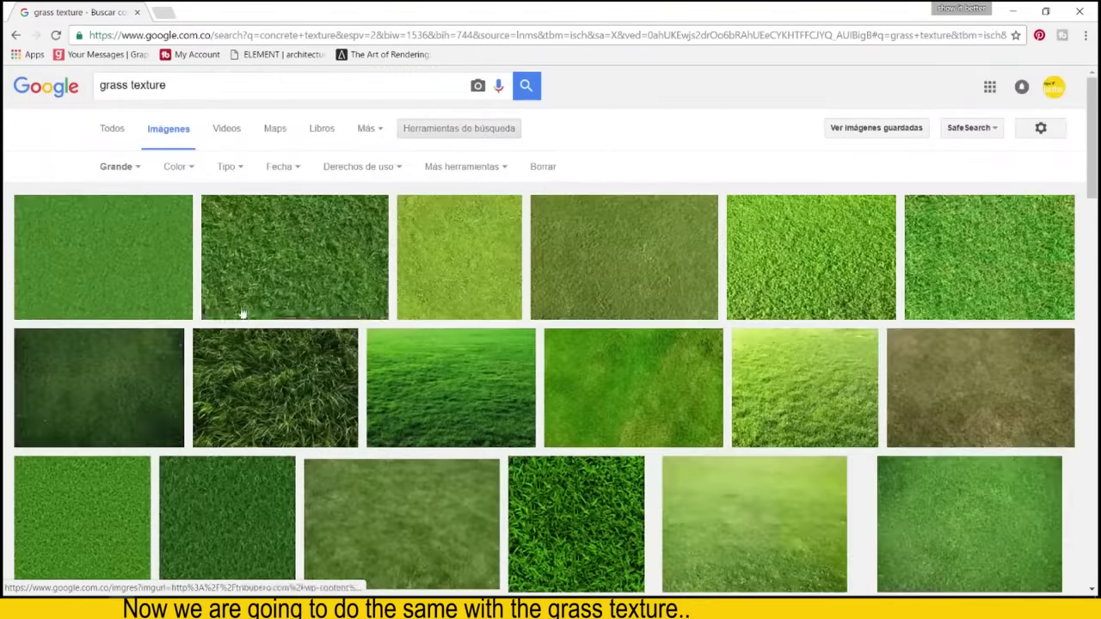
click(973, 387)
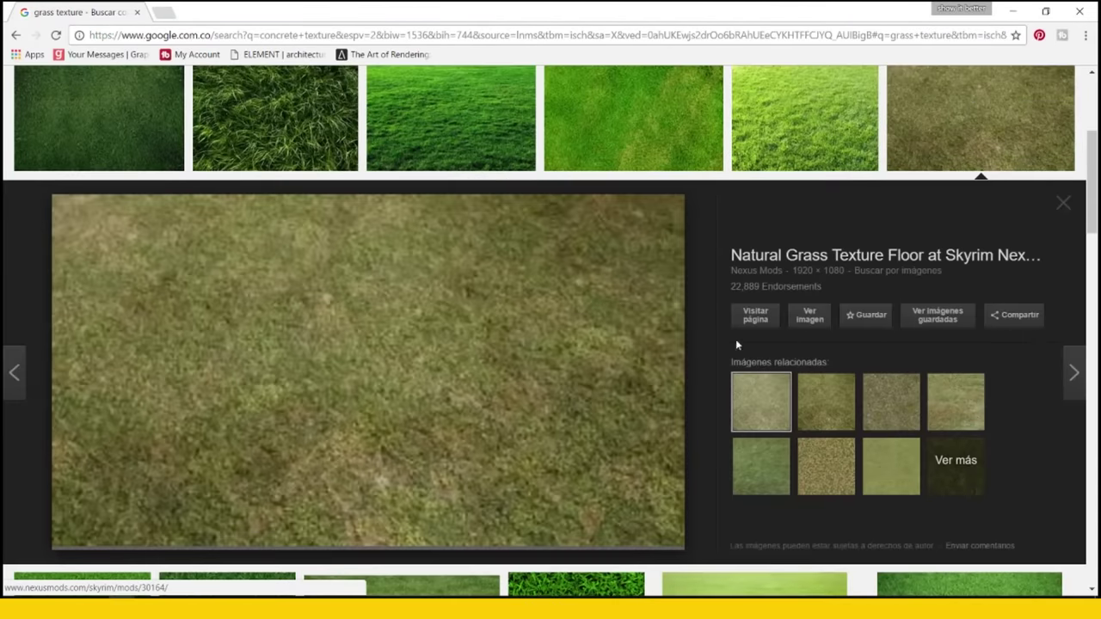
right_click(621, 334)
click(659, 487)
key(alt+Tab)
key(ctrl+v)
key(ctrl+t)
Fit the grass into the centre column and copy it into the lower row.
mouse_move(267, 323)
mouse_down()
mouse_move(472, 301)
mouse_move(444, 301)
mouse_up()
drag(531, 222, 532, 193)
drag(621, 422, 515, 303)
key(Return)
scroll(484, 289, up, 1)
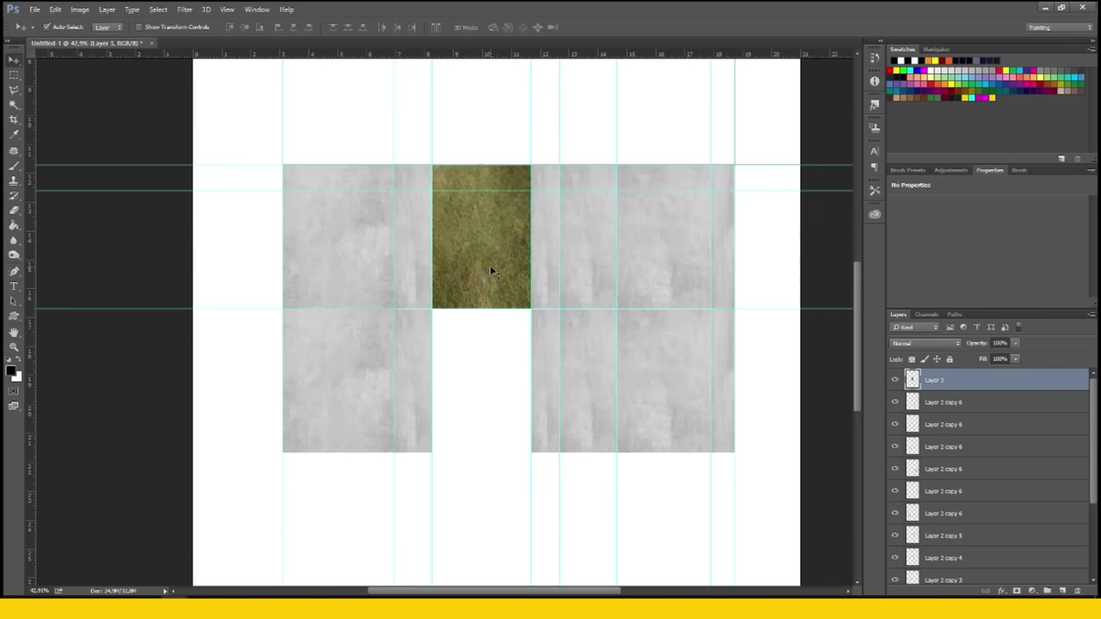
drag(490, 265, 520, 384)
scroll(520, 384, down, 2)
scroll(443, 353, up, 1)
scroll(439, 361, down, 1)
scroll(404, 366, up, 1)
Flip the lower-right concrete tile and a second tile horizontally.
key(ctrl+t)
right_click(359, 388)
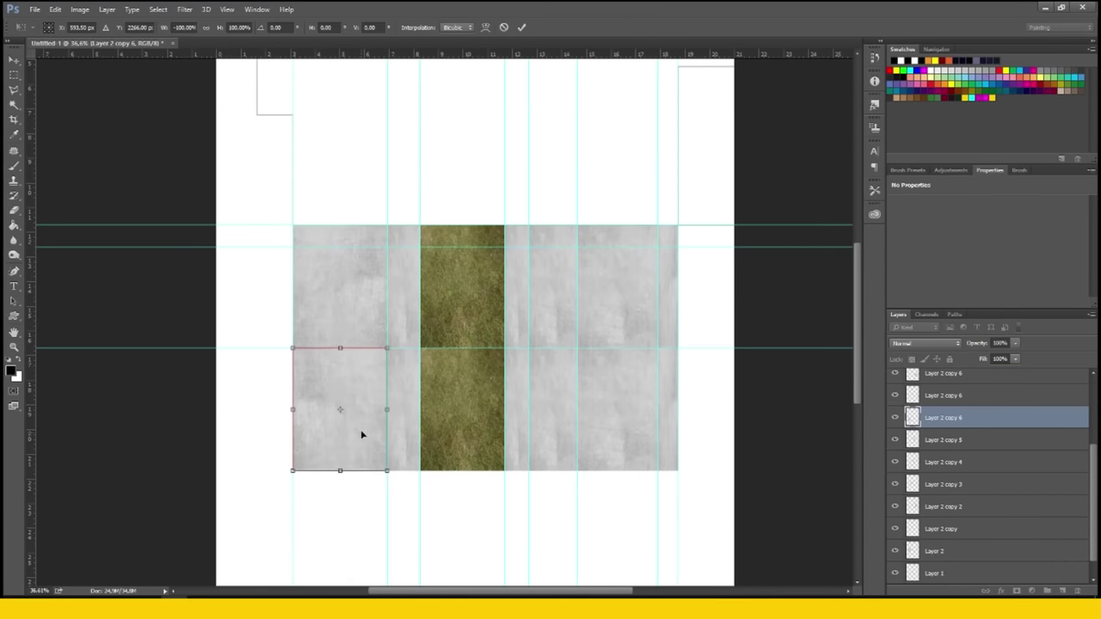
key(Escape)
click(597, 398)
key(ctrl+t)
right_click(599, 394)
click(651, 368)
key(ctrl+t)
Flip the narrow concrete tile beside the grass horizontally.
right_click(570, 325)
key(Escape)
key(ctrl+t)
right_click(412, 405)
key(Escape)
key(Escape)
click(411, 240)
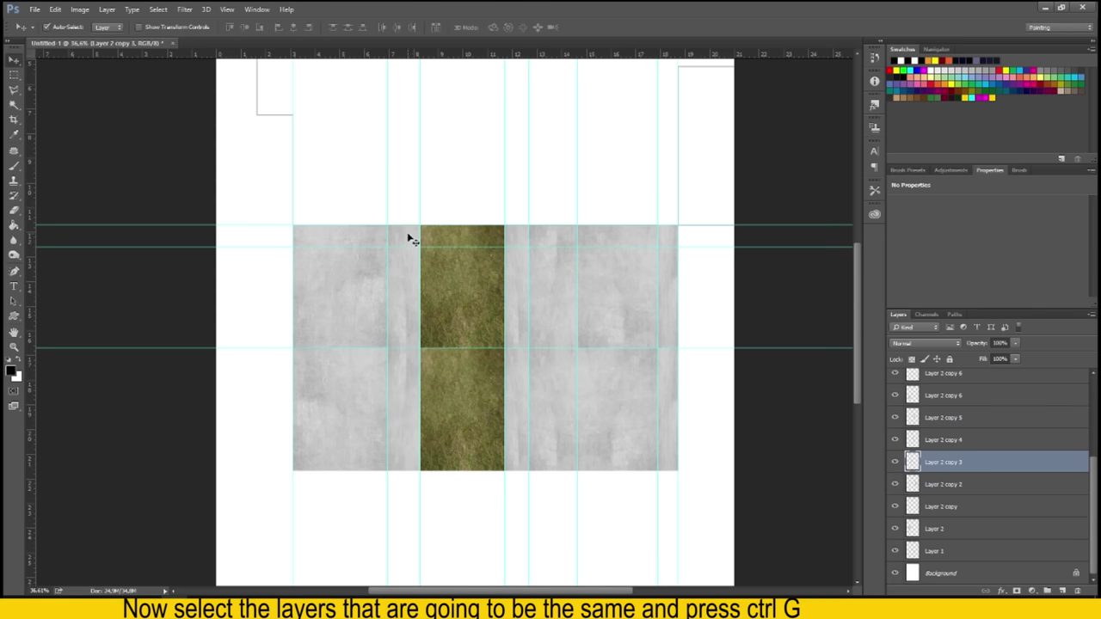
key(ctrl+t)
right_click(413, 240)
click(456, 421)
key(Return)
Look over the page and pick the left concrete tile.
scroll(501, 314, down, 1)
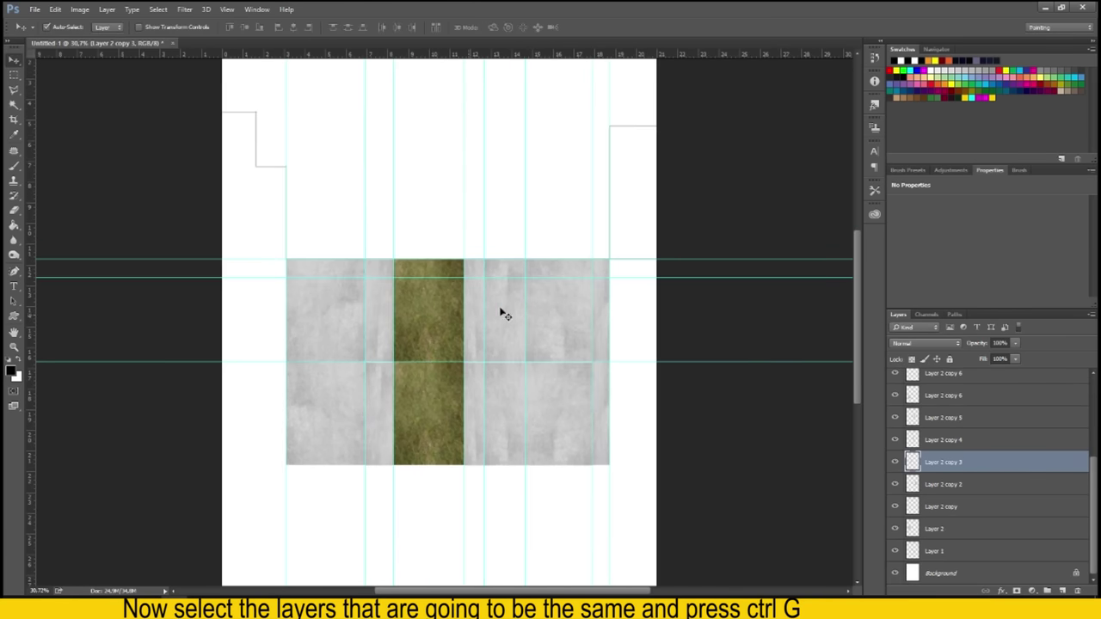
scroll(439, 223, up, 2)
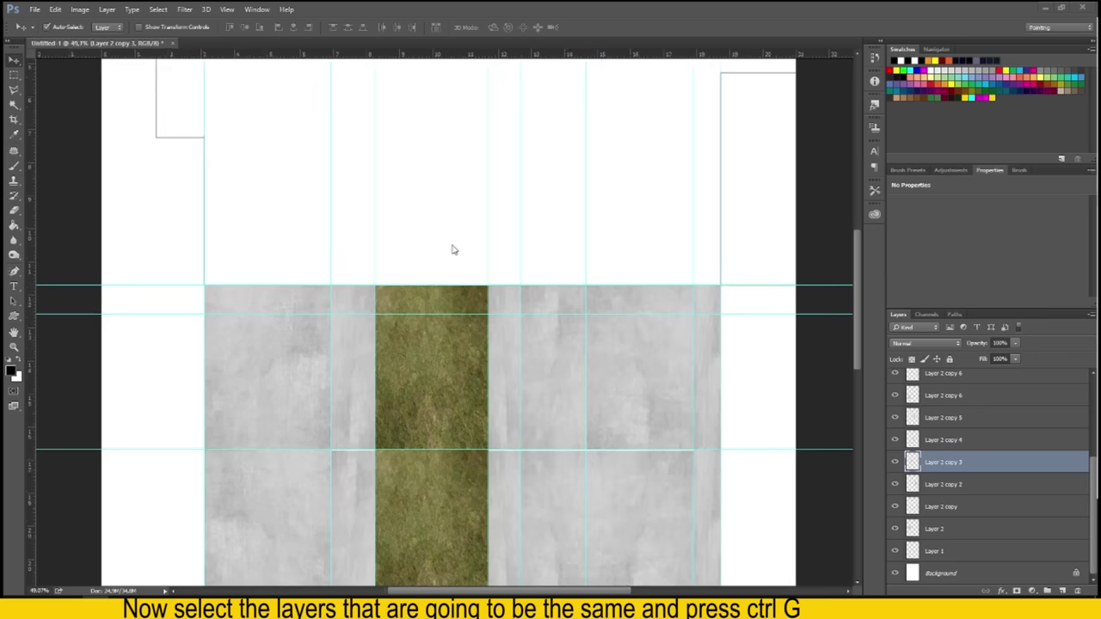
scroll(472, 272, down, 3)
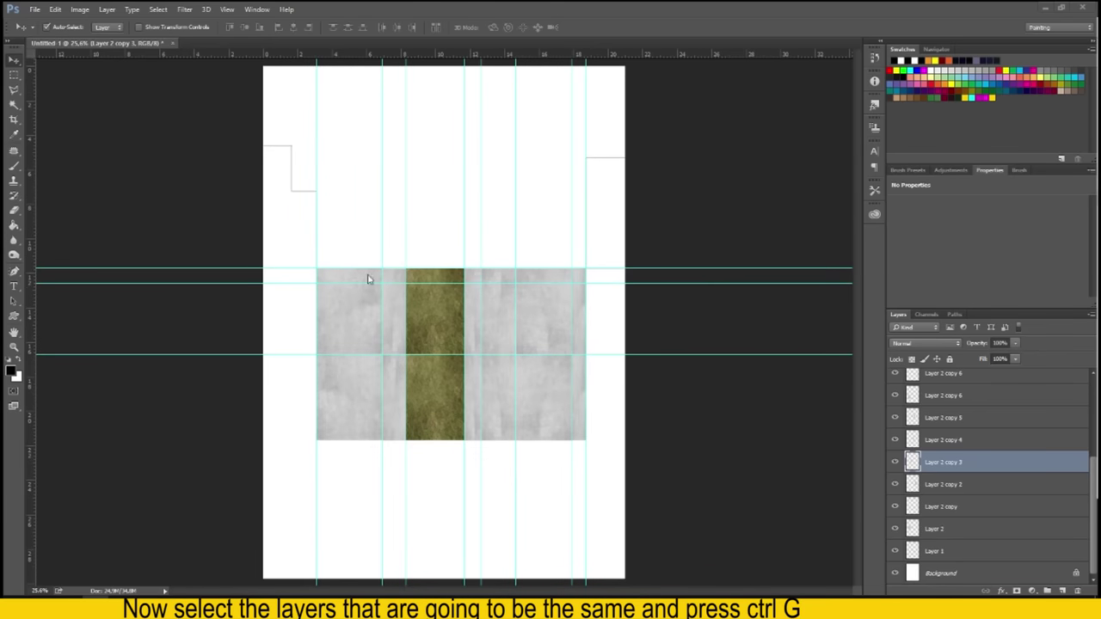
scroll(430, 291, up, 2)
drag(350, 310, 376, 370)
Group the matching dark concrete tile layers and lower their brightness further.
shift+click(551, 413)
shift+click(651, 375)
key(ctrl+g)
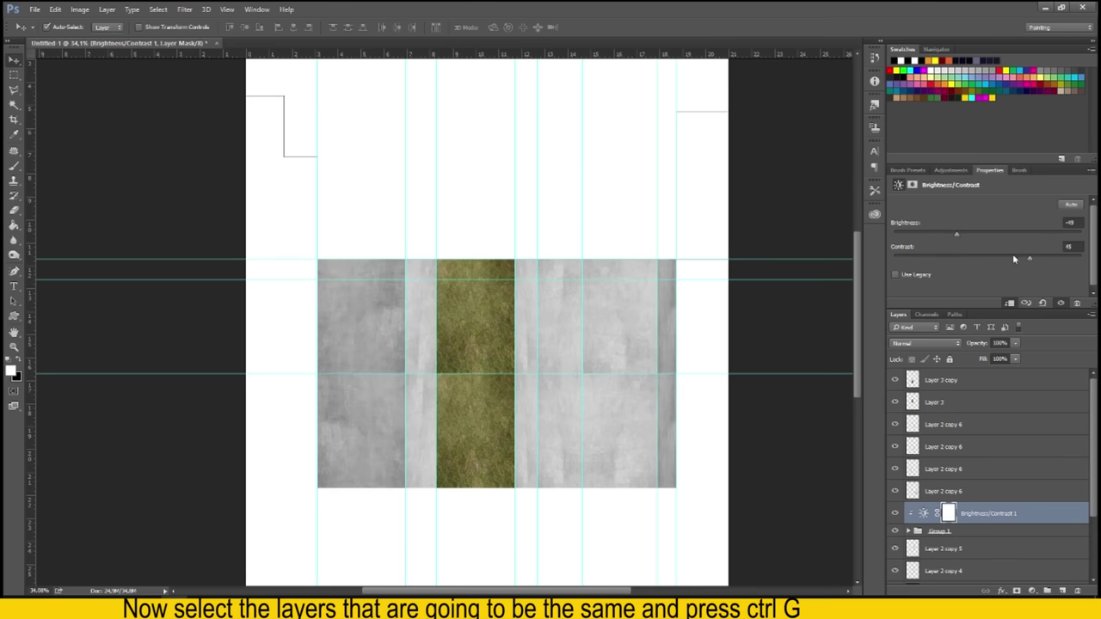
drag(957, 234, 939, 239)
click(777, 316)
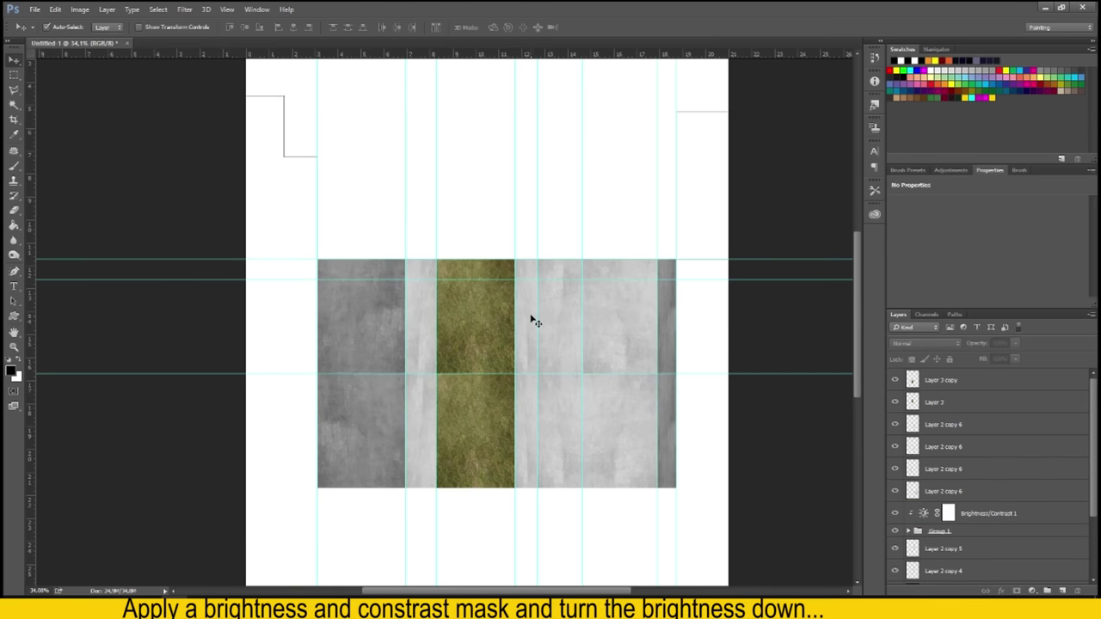
Try a clipped Brightness/Contrast brightening on the next concrete set, then undo it.
scroll(955, 462, down, 2)
click(955, 463)
click(951, 169)
click(898, 194)
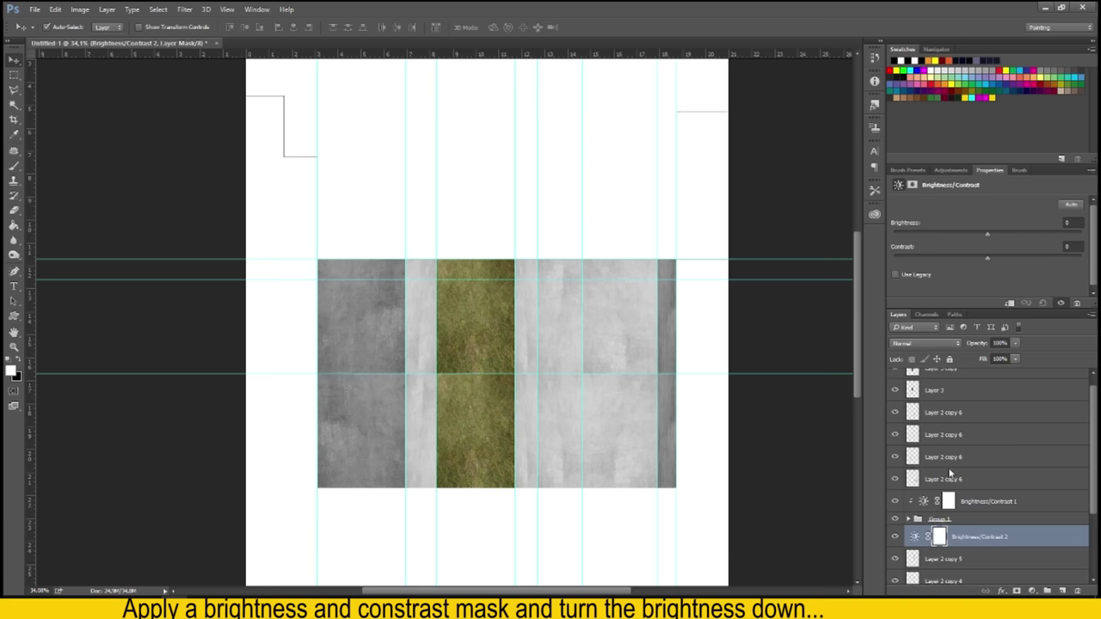
drag(988, 234, 1000, 237)
key(ctrl+alt+z)
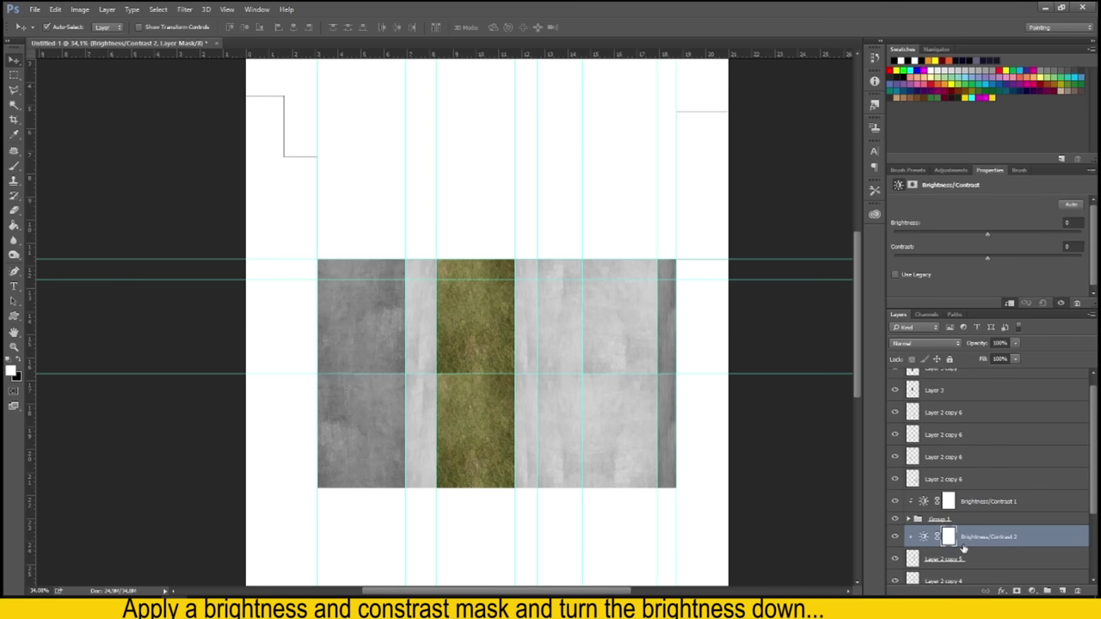
key(ctrl+alt+z)
Give the second concrete set, Group 2, Brightness/Contrast 2 at brightness -23, contrast 52.
drag(577, 356, 565, 340)
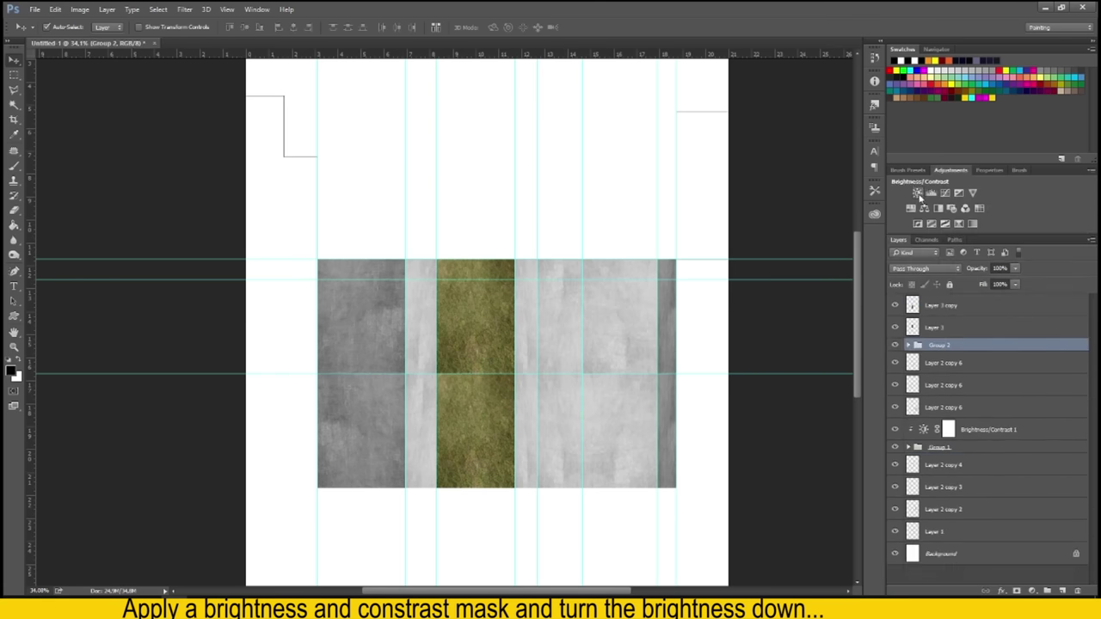
click(918, 195)
mouse_move(987, 257)
mouse_down()
mouse_move(1038, 257)
mouse_move(976, 232)
mouse_move(1009, 232)
mouse_up()
Group the two grass layers, label the group green, and brighten it with clipped Brightness/Contrast 3.
click(755, 229)
scroll(393, 336, down, 2)
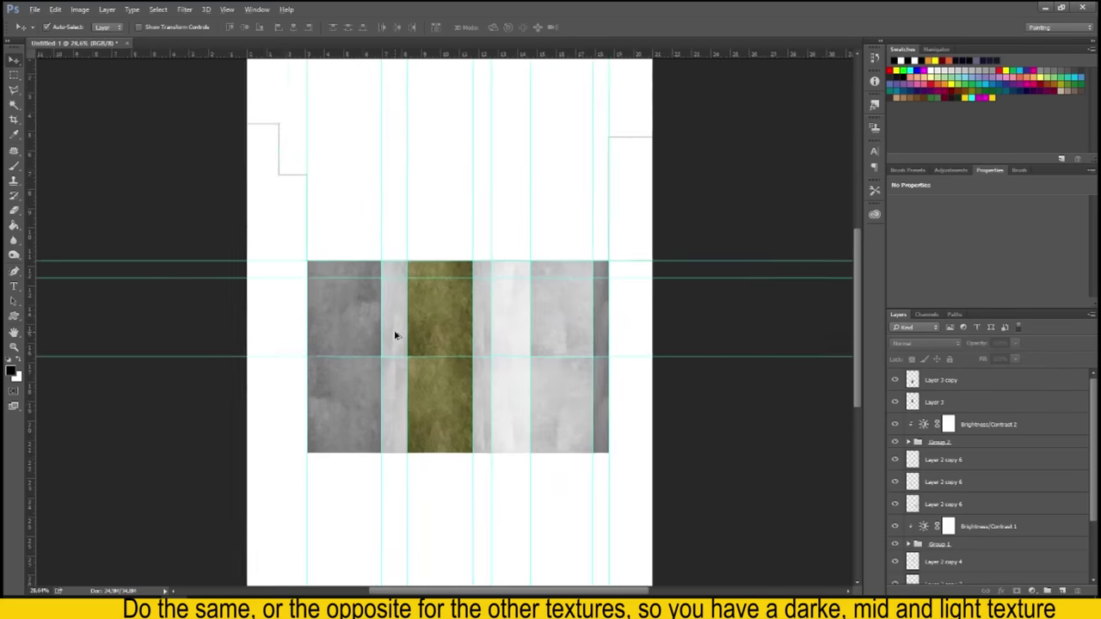
scroll(399, 332, up, 3)
click(460, 404)
drag(461, 404, 471, 419)
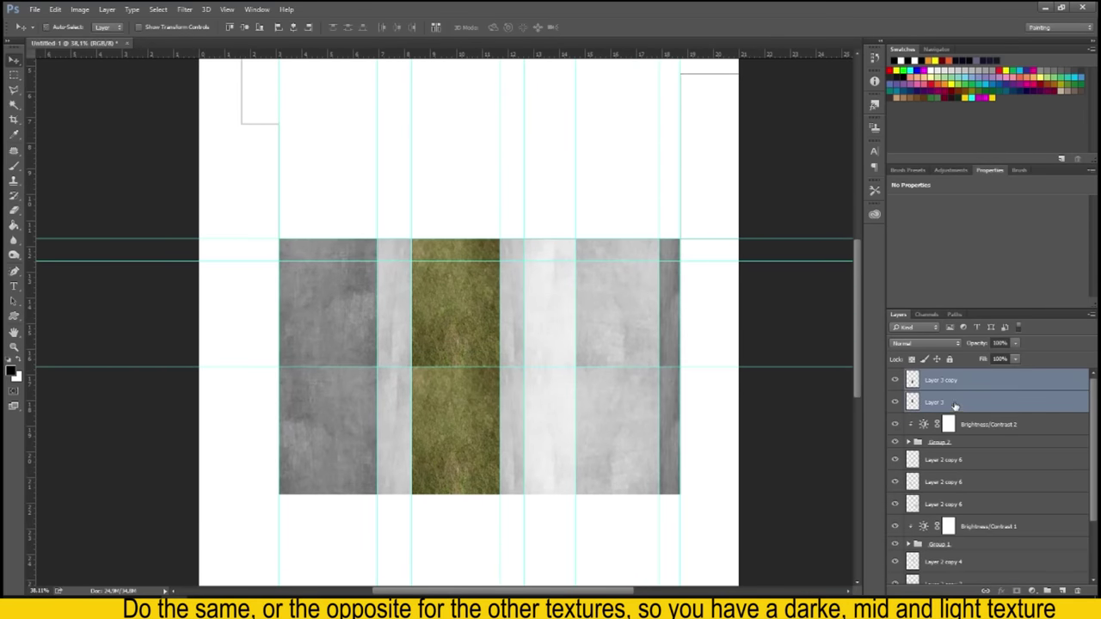
key(ctrl+g)
right_click(896, 376)
click(933, 469)
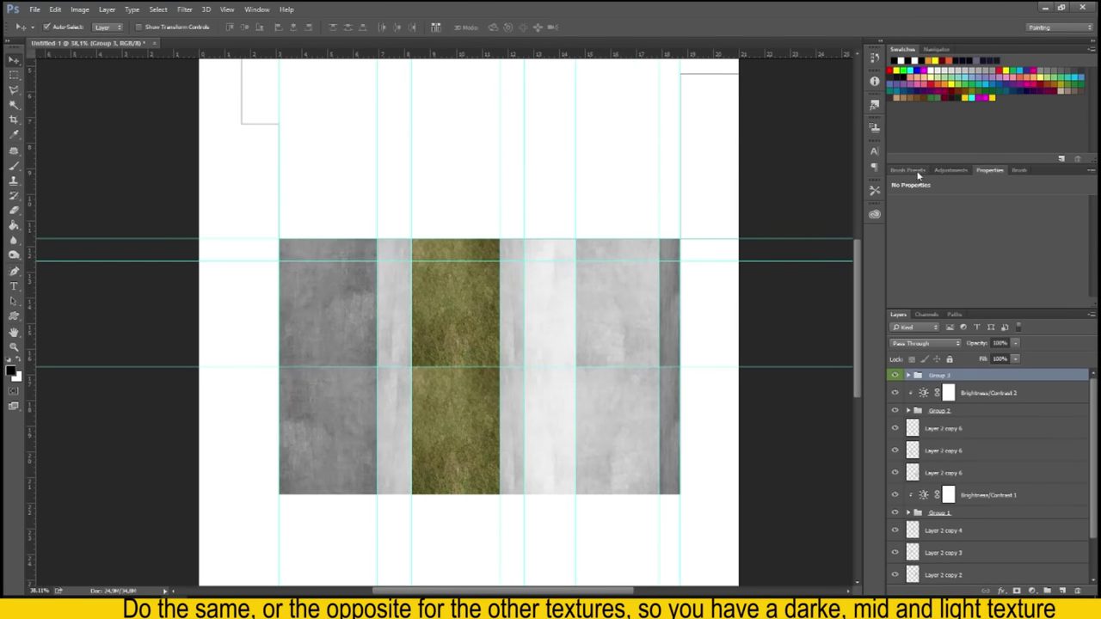
click(951, 169)
click(919, 194)
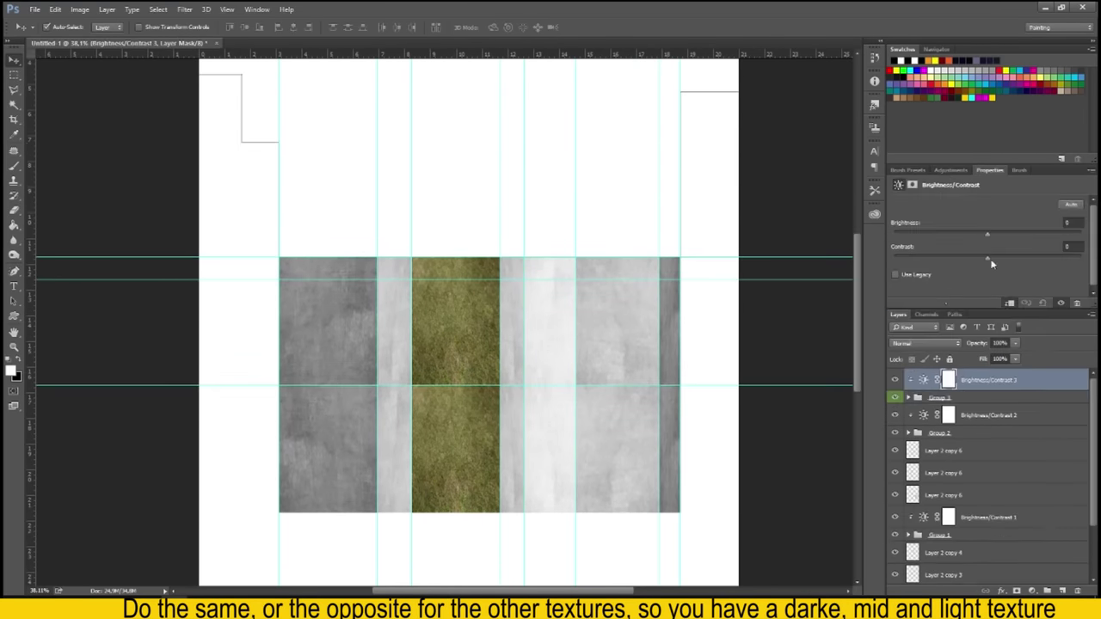
drag(987, 234, 1004, 234)
Tint the grass with a clipped Hue/Saturation adjustment at Hue +14, Saturation +21.
click(950, 170)
click(936, 212)
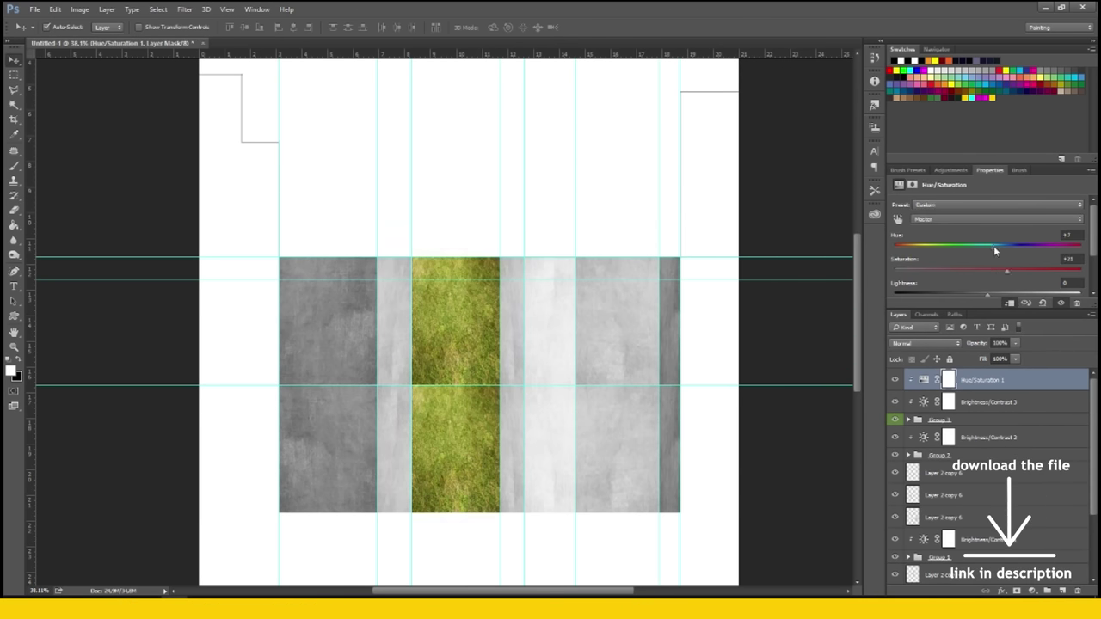
scroll(385, 322, down, 2)
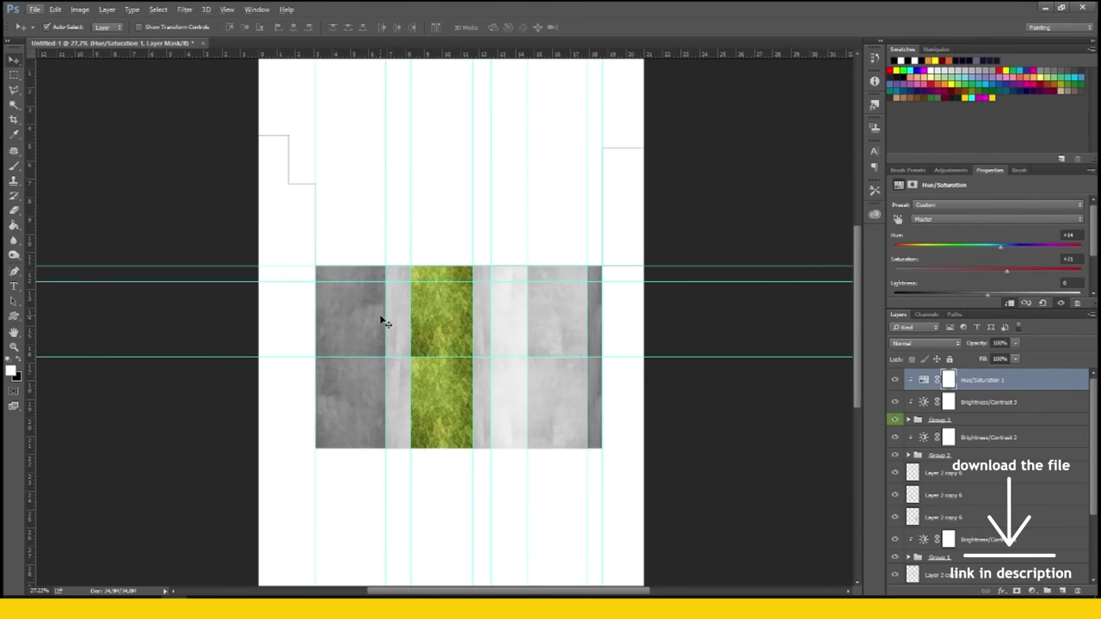
scroll(384, 322, up, 2)
scroll(383, 320, down, 1)
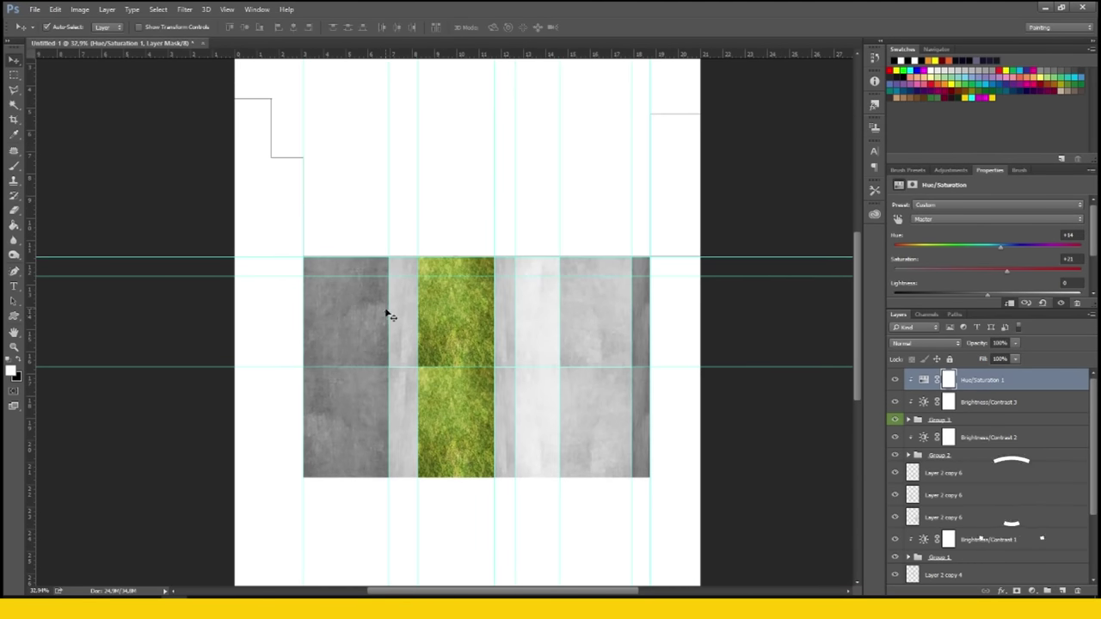
scroll(387, 316, up, 2)
scroll(411, 339, down, 1)
scroll(435, 304, down, 1)
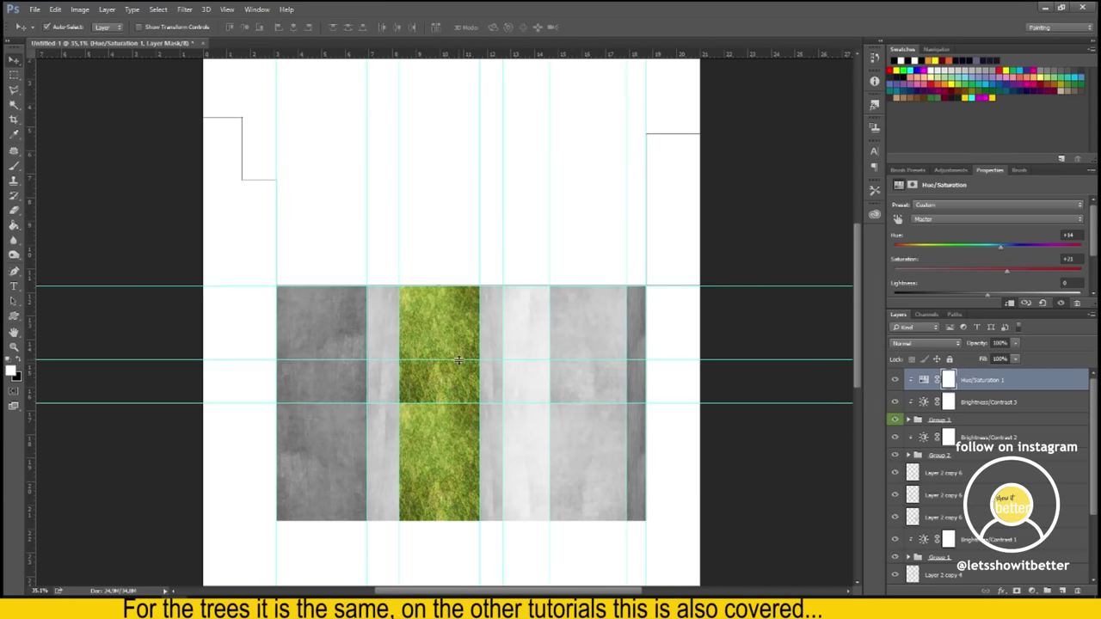
scroll(411, 298, up, 1)
scroll(419, 301, down, 1)
scroll(408, 279, down, 2)
scroll(409, 280, up, 2)
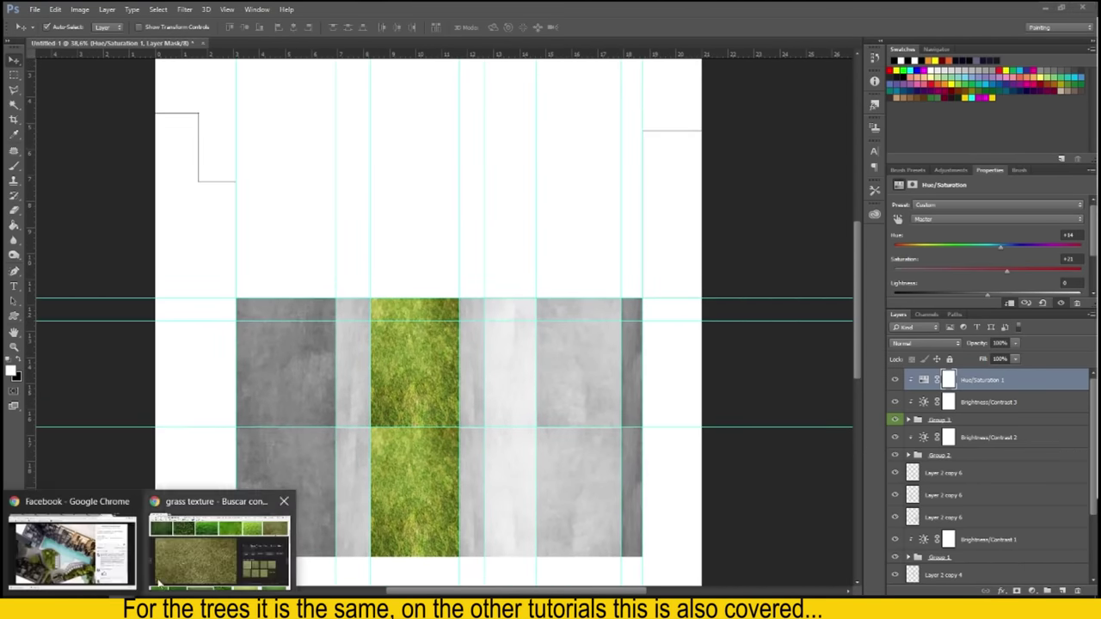
Search Google Images for 'trees png' and preview a tree result.
click(221, 528)
drag(167, 85, 99, 93)
text(trees png)
key(Return)
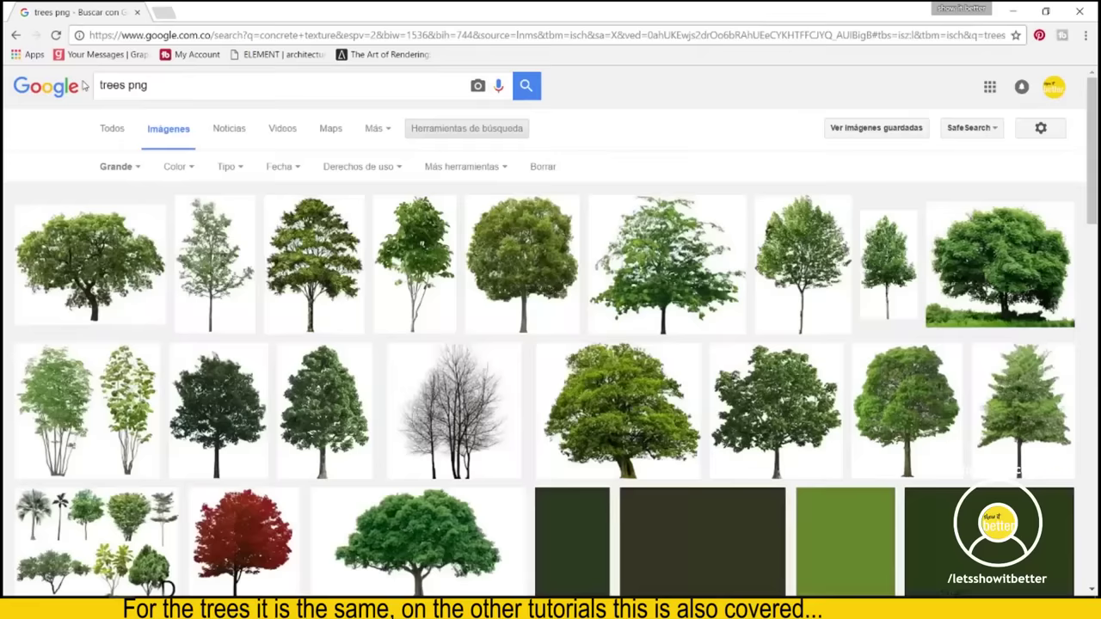
click(415, 263)
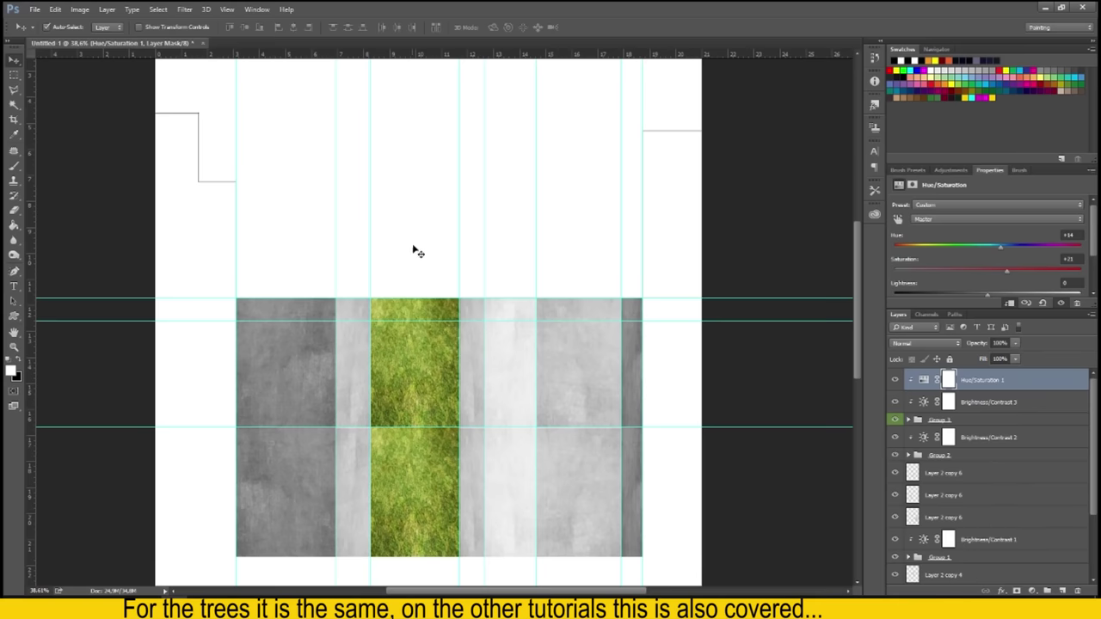
Paste the copied tree, shrink it, and move it above the grass strip.
key(ctrl+v)
key(ctrl+t)
drag(543, 471, 410, 268)
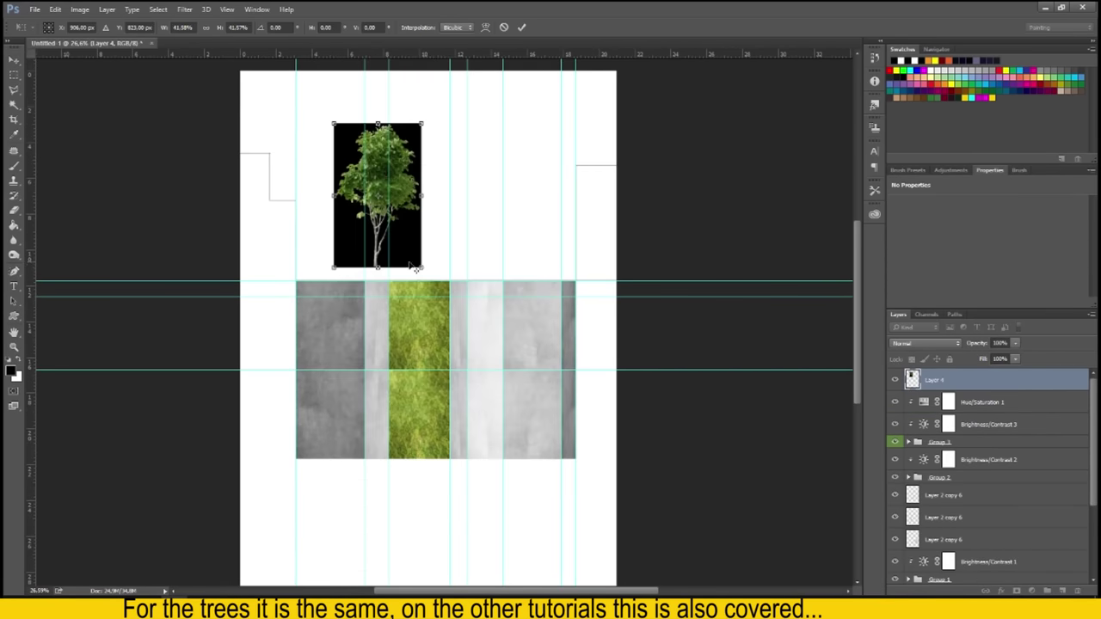
scroll(384, 183, up, 3)
scroll(384, 258, up, 1)
drag(386, 315, 521, 331)
key(Return)
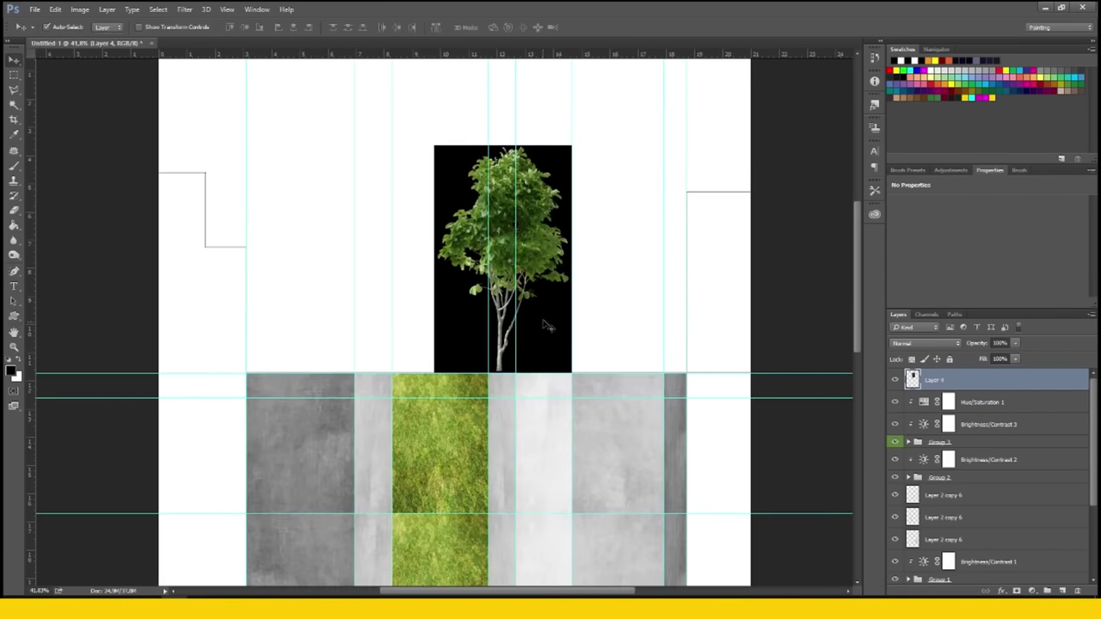
Remove the tree's black background with the Magic Wand.
key(w)
scroll(520, 378, up, 5)
click(531, 416)
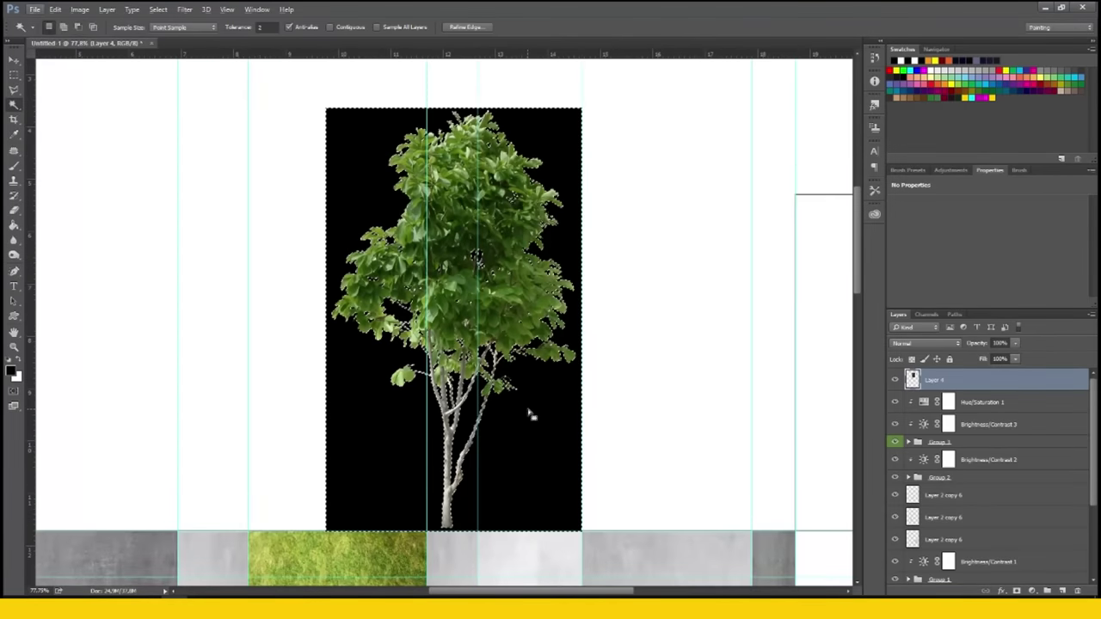
key(Delete)
key(ctrl+d)
scroll(530, 413, down, 2)
scroll(531, 413, up, 1)
Shrink the tree onto the ground-line guide and fill a thin black base under its trunk.
key(ctrl+t)
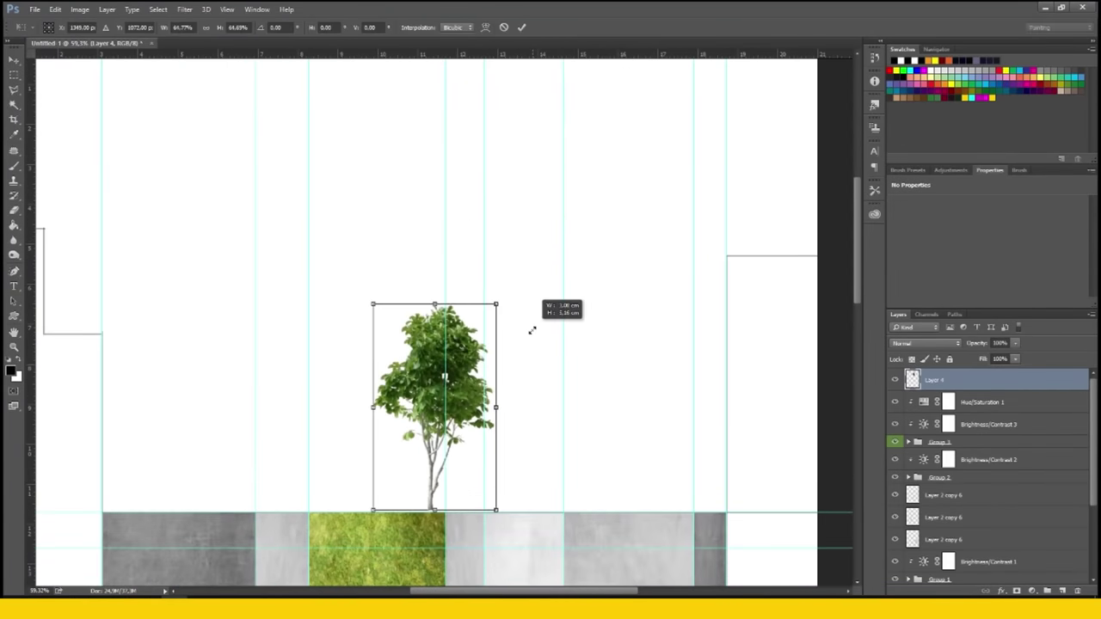
drag(565, 192, 492, 314)
drag(474, 483, 506, 484)
key(Return)
scroll(465, 397, up, 2)
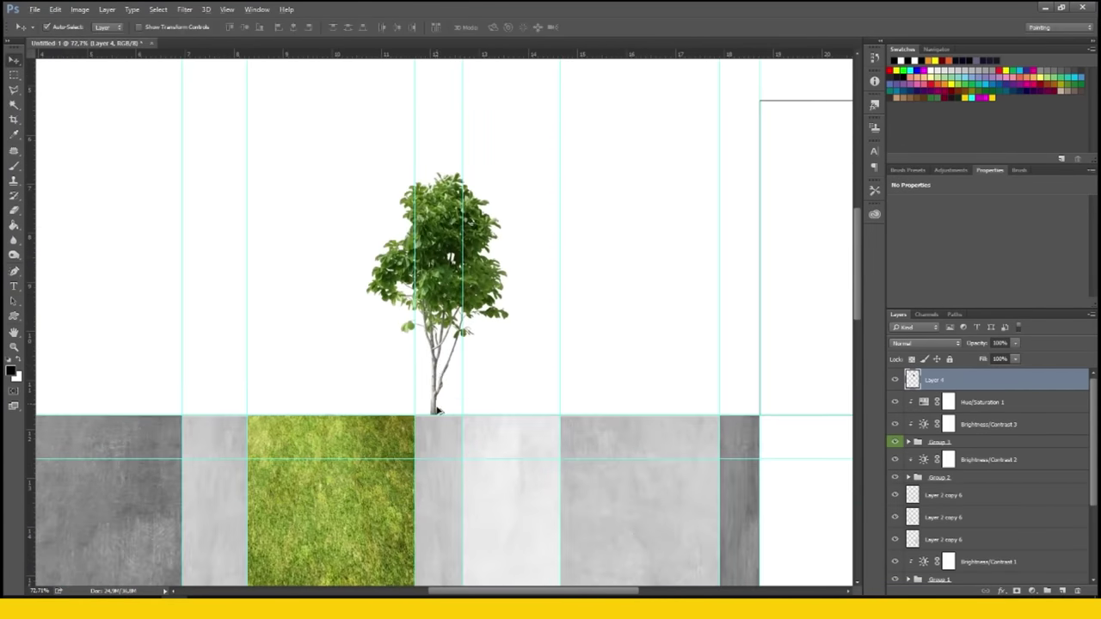
scroll(461, 381, up, 5)
scroll(430, 383, up, 3)
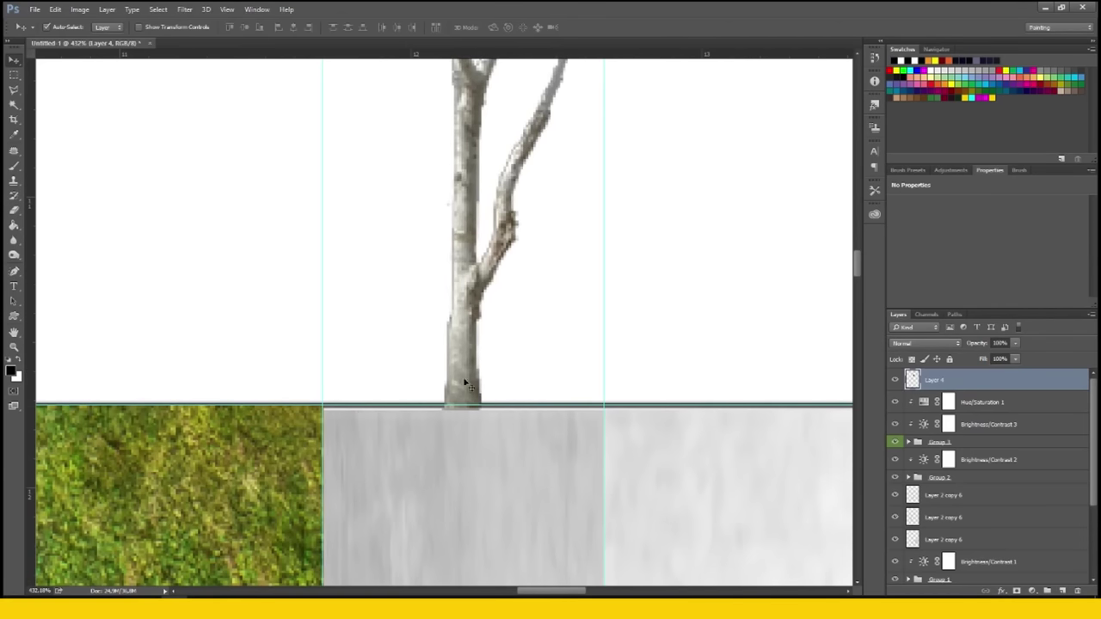
click(564, 400)
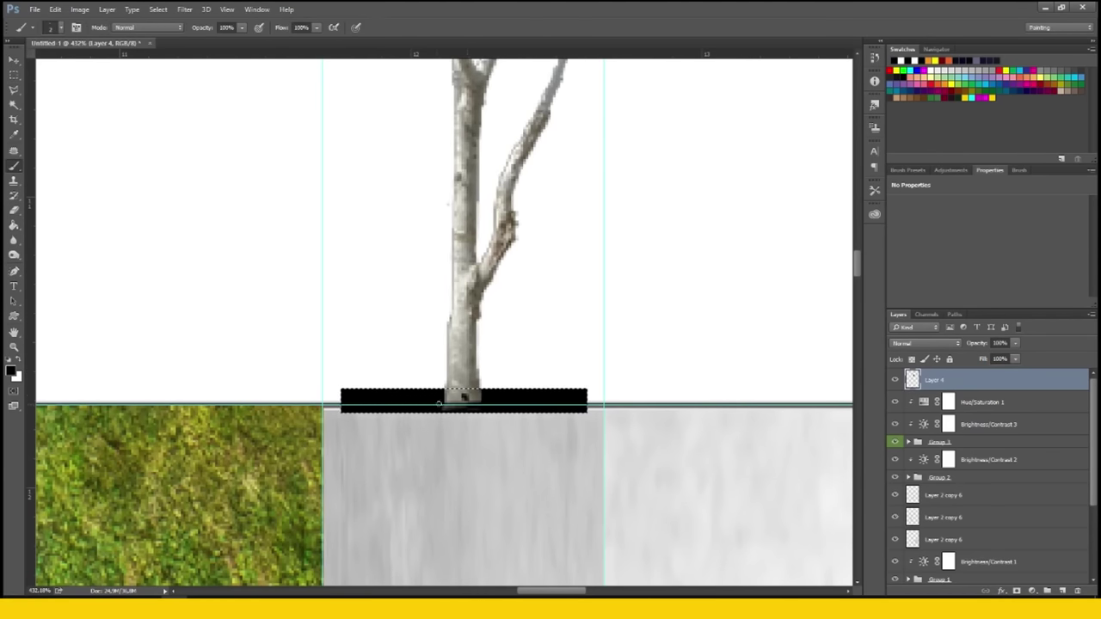
key(ctrl+0)
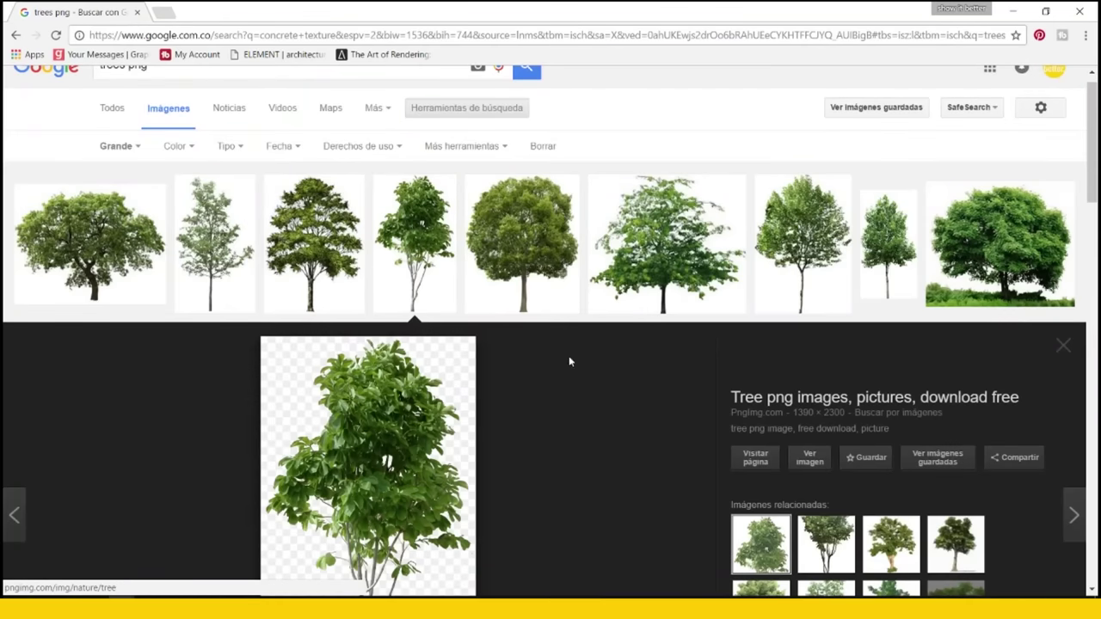
Browse related tree images in Chrome and copy a second tree.
click(876, 227)
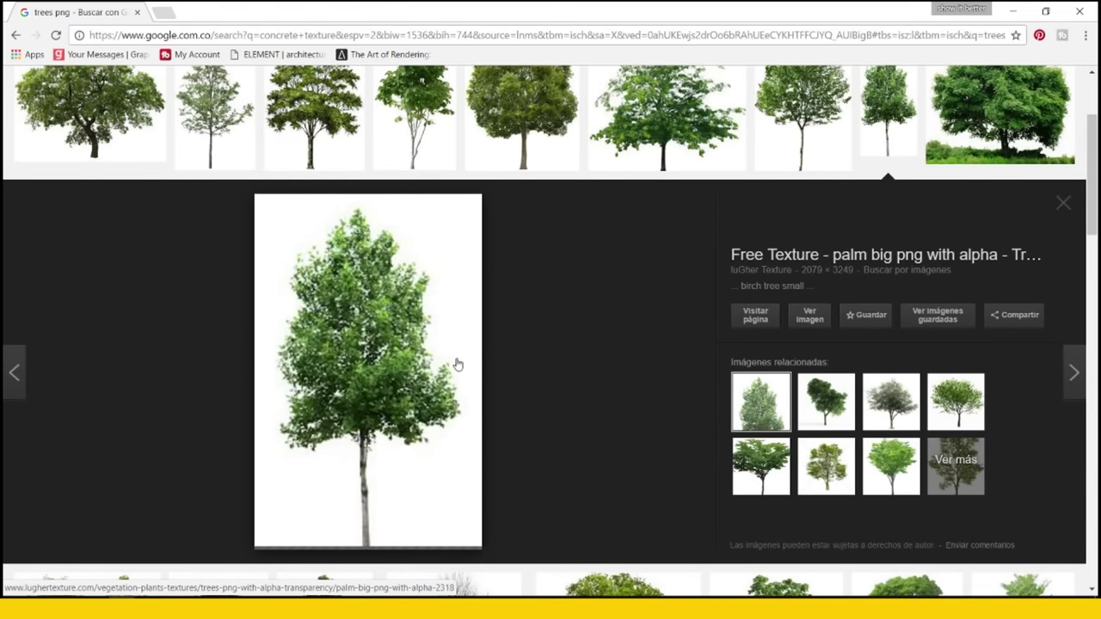
click(810, 315)
click(826, 402)
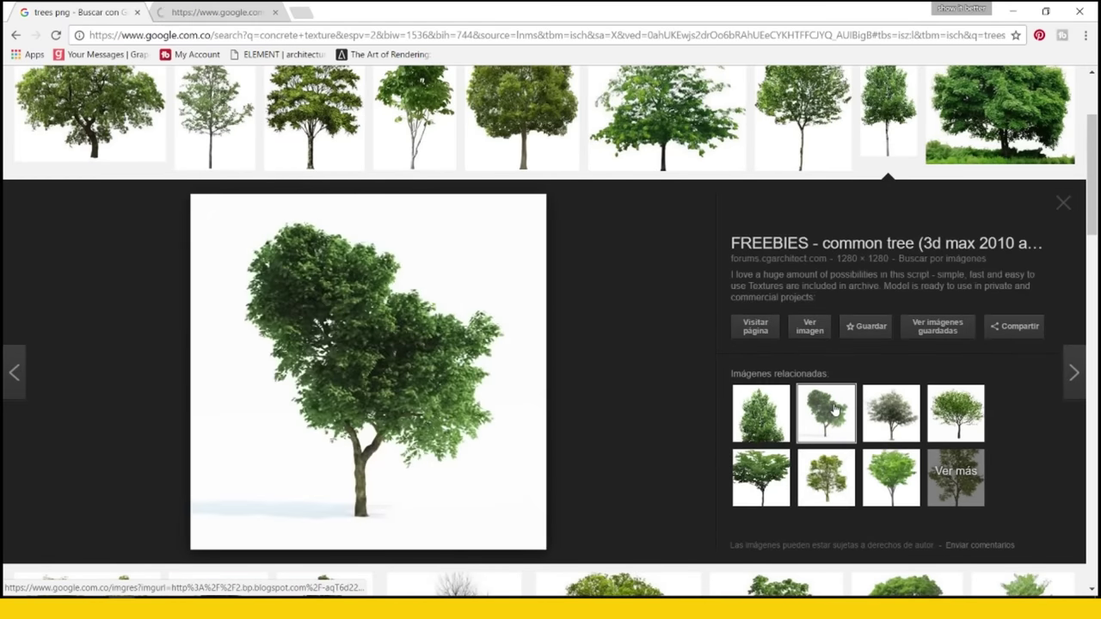
right_click(418, 359)
click(410, 448)
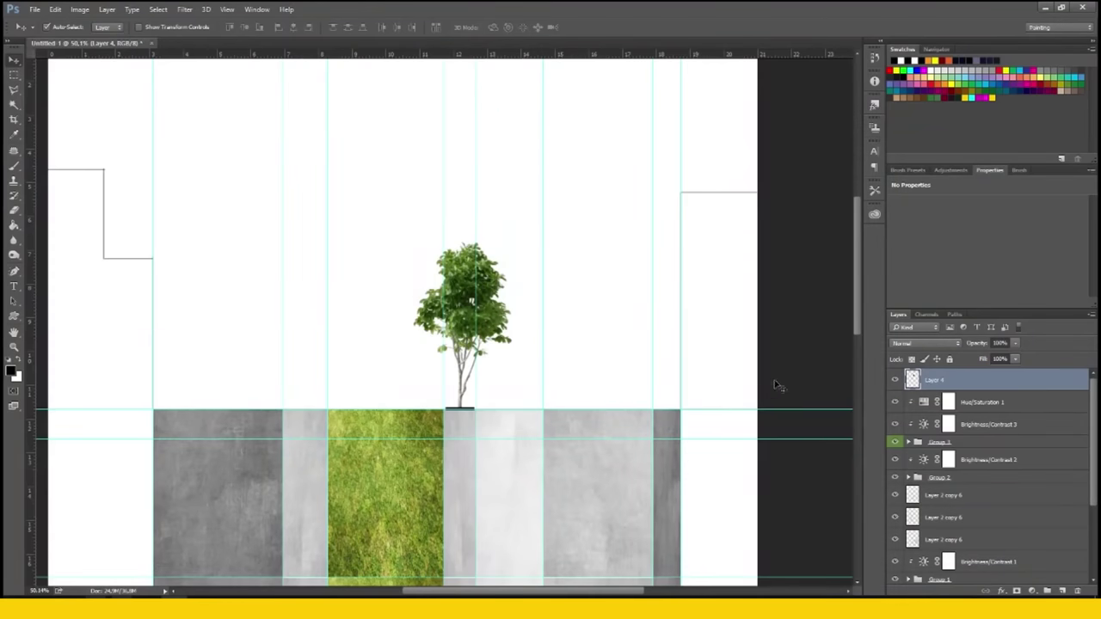
Paste the second tree, delete its leftover white strip, and erase the trunk below the ground line.
key(ctrl+v)
key(Delete)
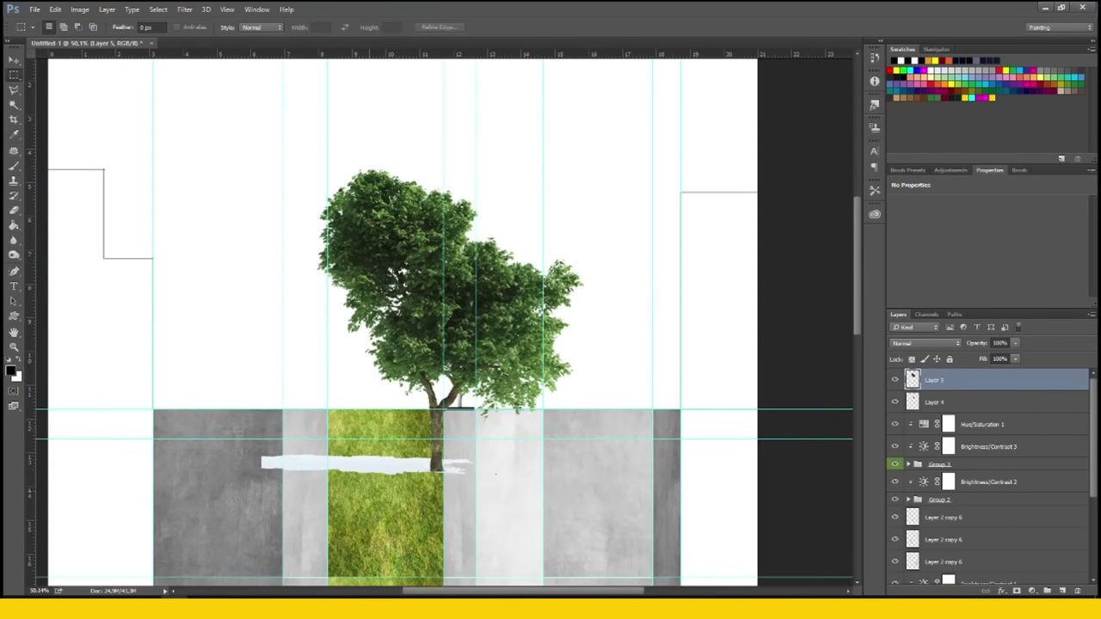
key(ctrl+plus)
key(m)
drag(280, 427, 328, 471)
key(ctrl+plus)
key(ctrl+plus)
key(Delete)
key(e)
drag(446, 460, 482, 568)
key(ctrl+minus)
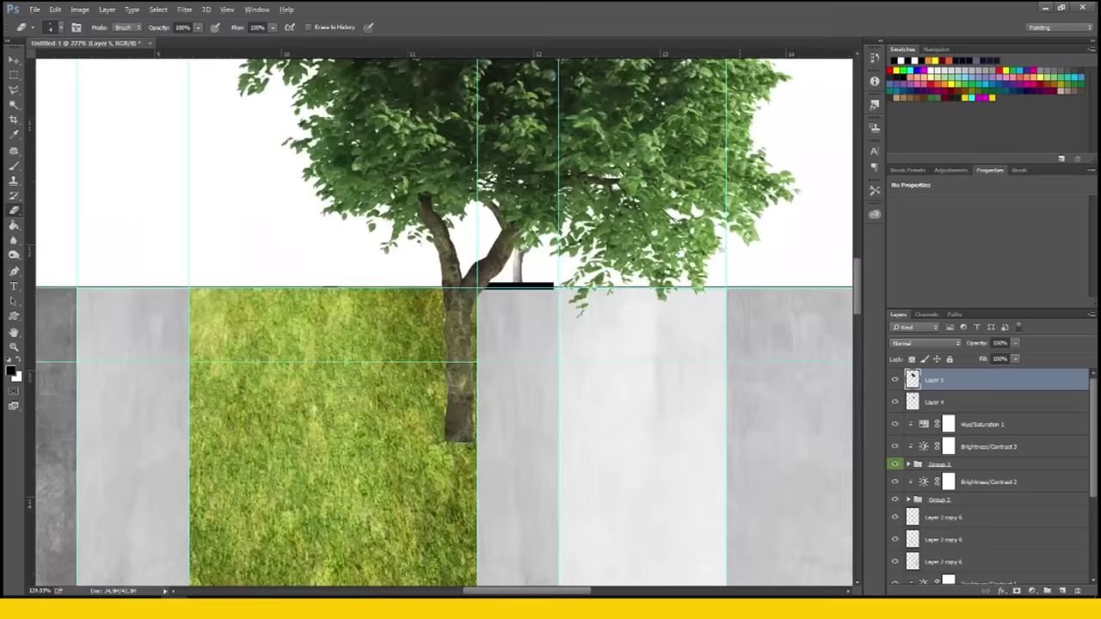
key(ctrl+0)
key(v)
Scale the second tree, flip it horizontally, and set it on the ground line right of the first.
key(ctrl+t)
drag(644, 115, 516, 221)
drag(490, 258, 568, 258)
right_click(561, 285)
click(585, 327)
drag(603, 344, 588, 361)
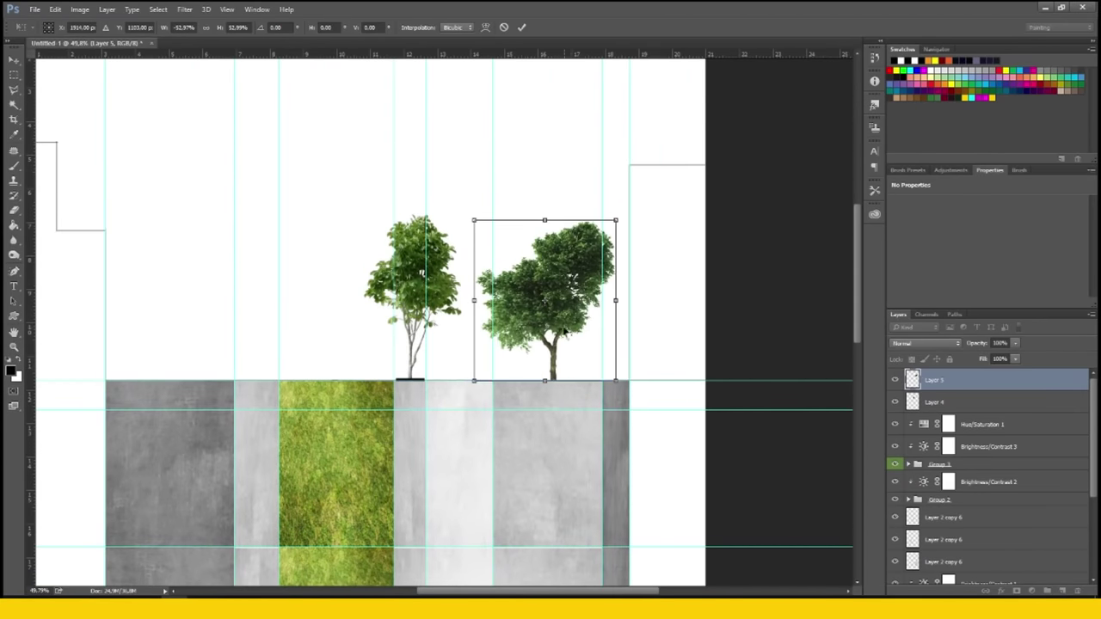
key(Return)
Brush a black base strip under the second tree.
key(ctrl+0)
scroll(430, 258, up, 5)
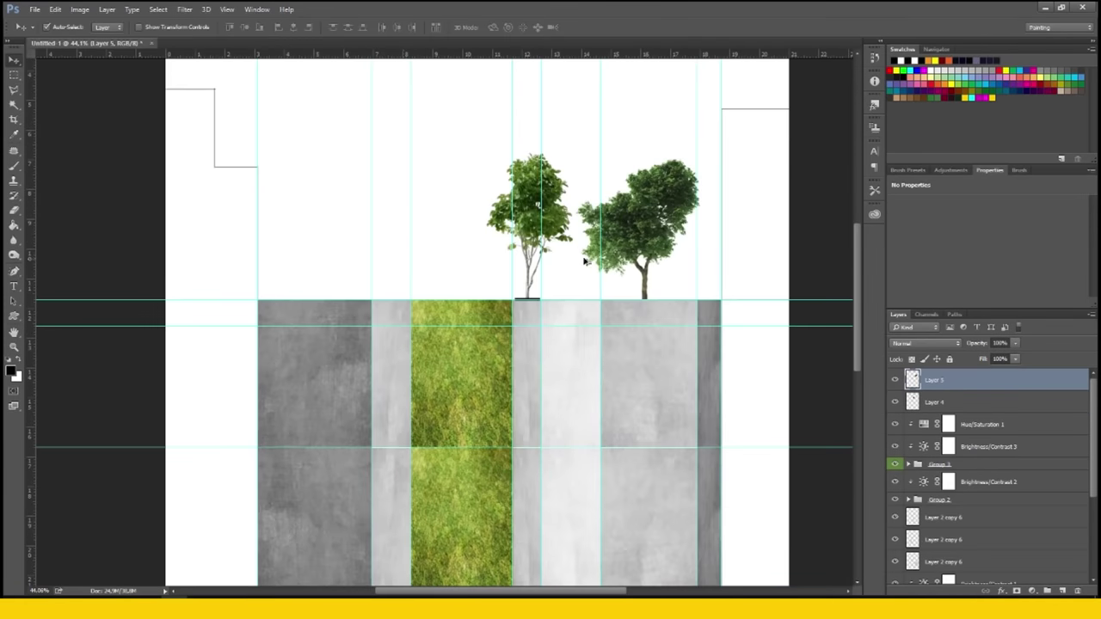
scroll(584, 261, up, 5)
scroll(563, 354, right, 2)
key(m)
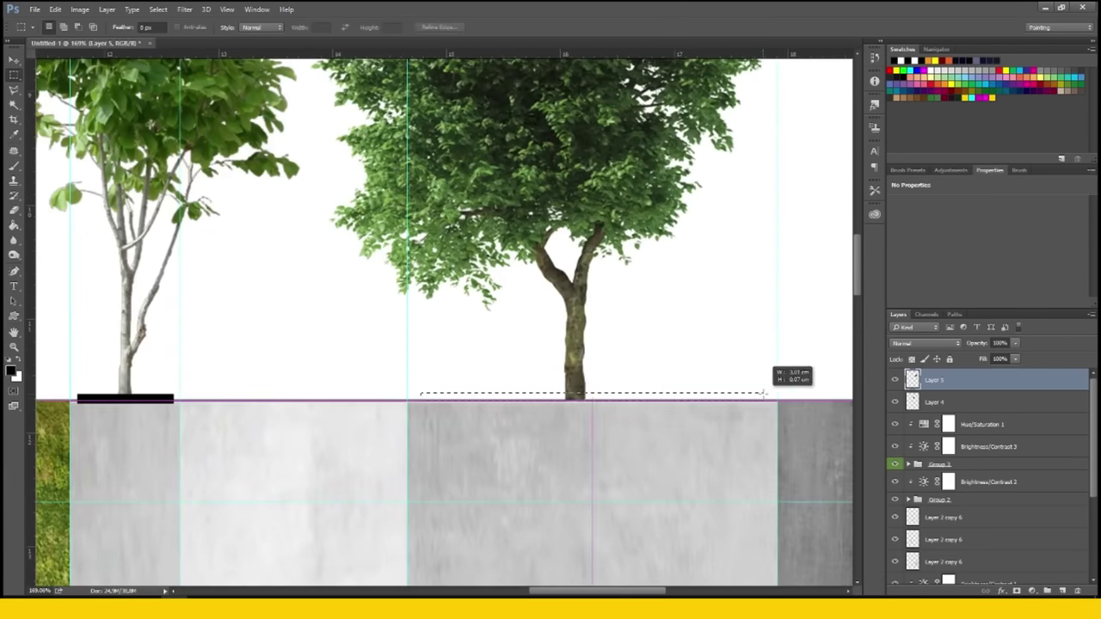
key(b)
drag(620, 398, 659, 388)
scroll(657, 381, down, 5)
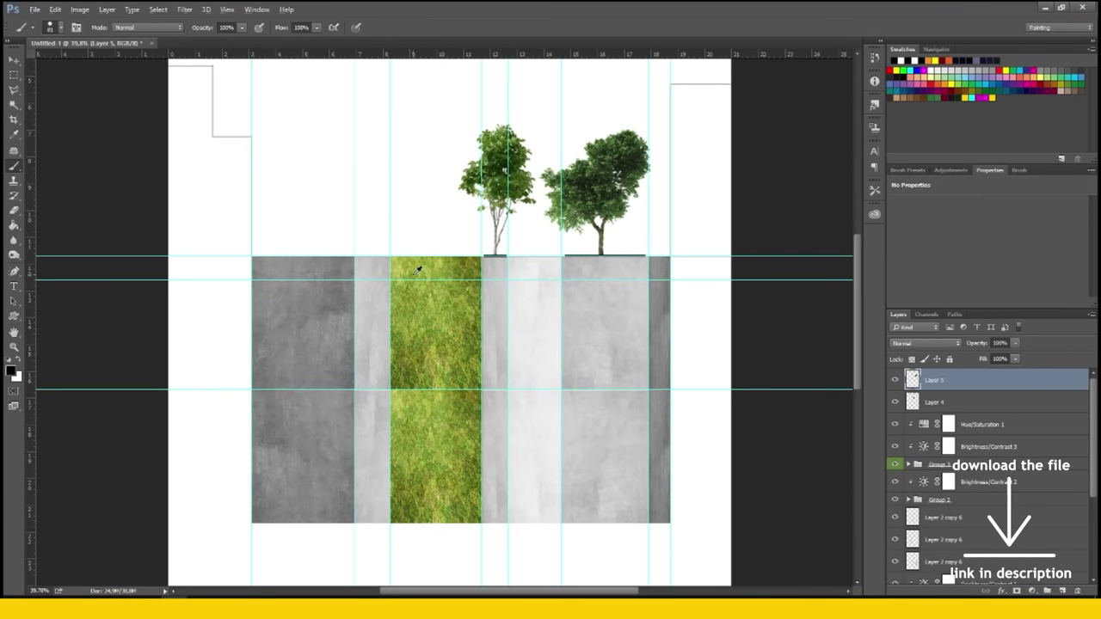
On a new layer, draw a thin grey lamp pole rising from the paving edge.
scroll(417, 270, up, 2)
scroll(315, 359, up, 1)
scroll(327, 393, up, 1)
key(ctrl+shift+alt+n)
key(m)
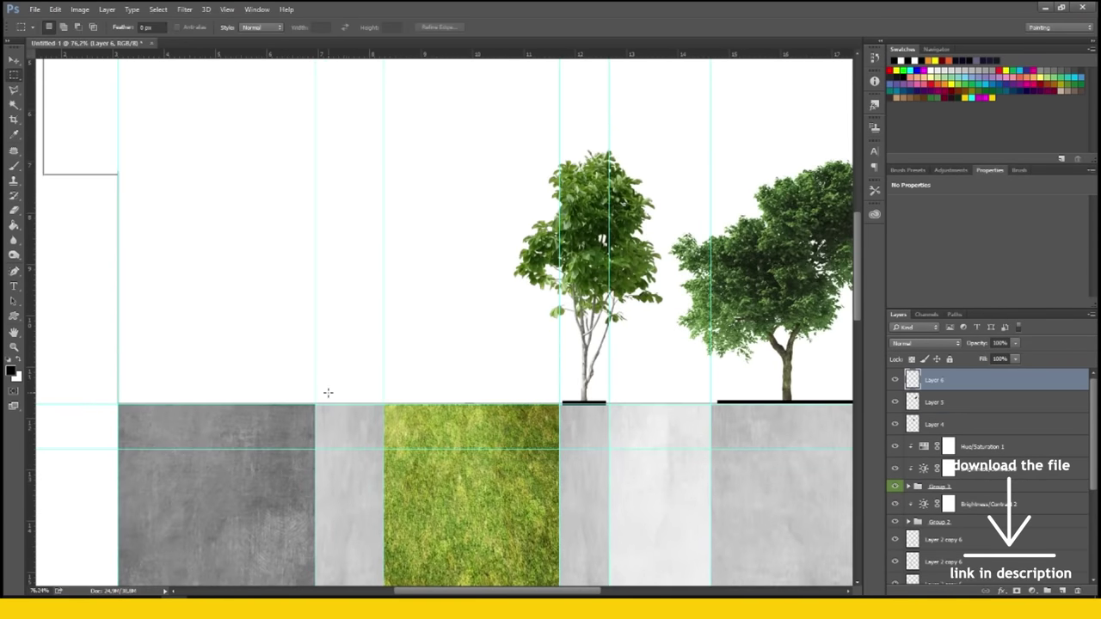
scroll(328, 393, up, 1)
drag(307, 409, 316, 178)
key(g)
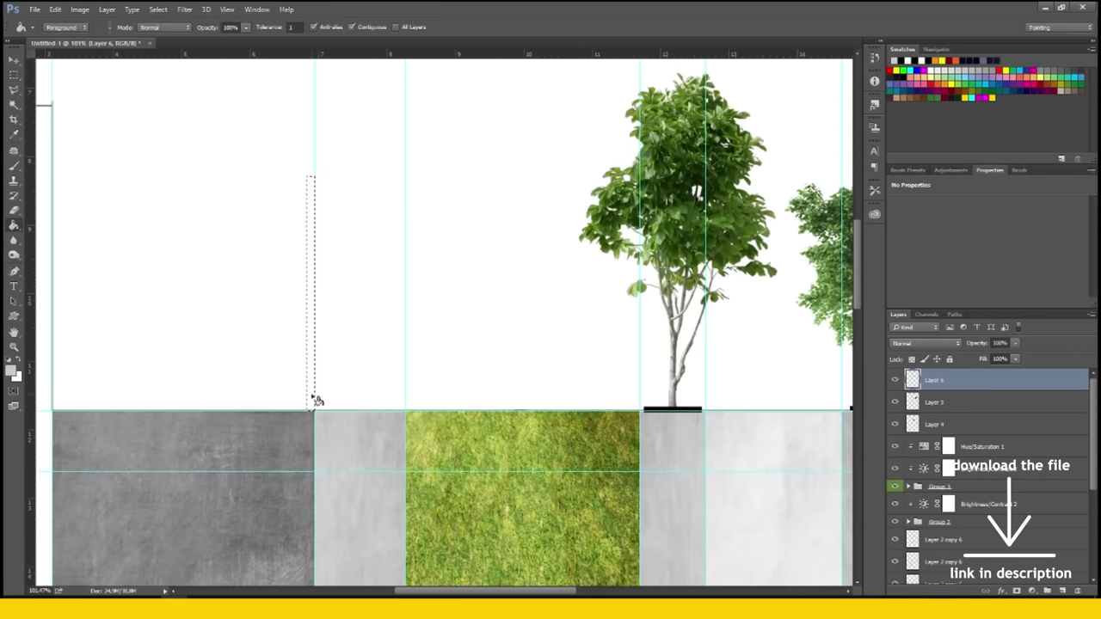
key(m)
Add short grey arms to the top and side of the lamp post.
key(ctrl+d)
scroll(310, 179, up, 2)
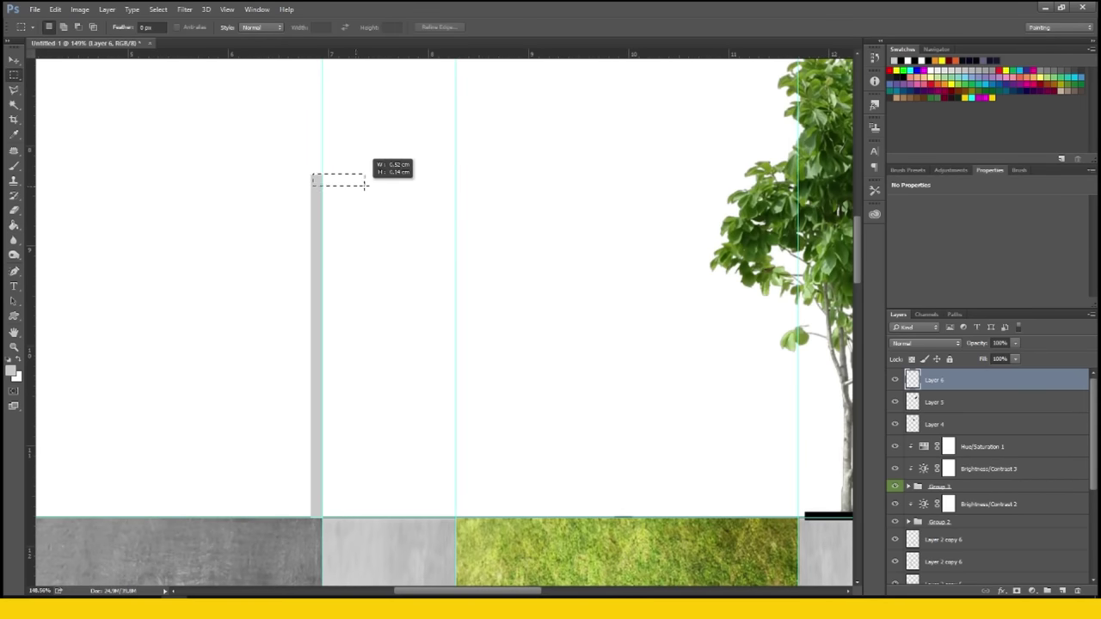
key(g)
click(348, 183)
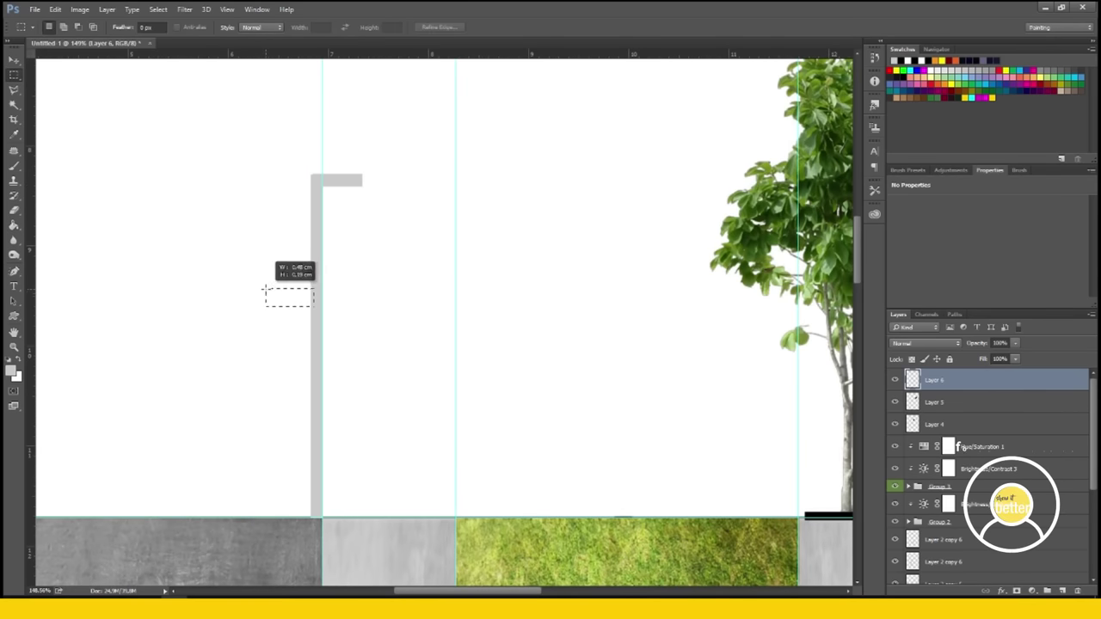
drag(263, 295, 262, 294)
scroll(292, 298, down, 3)
key(g)
click(258, 281)
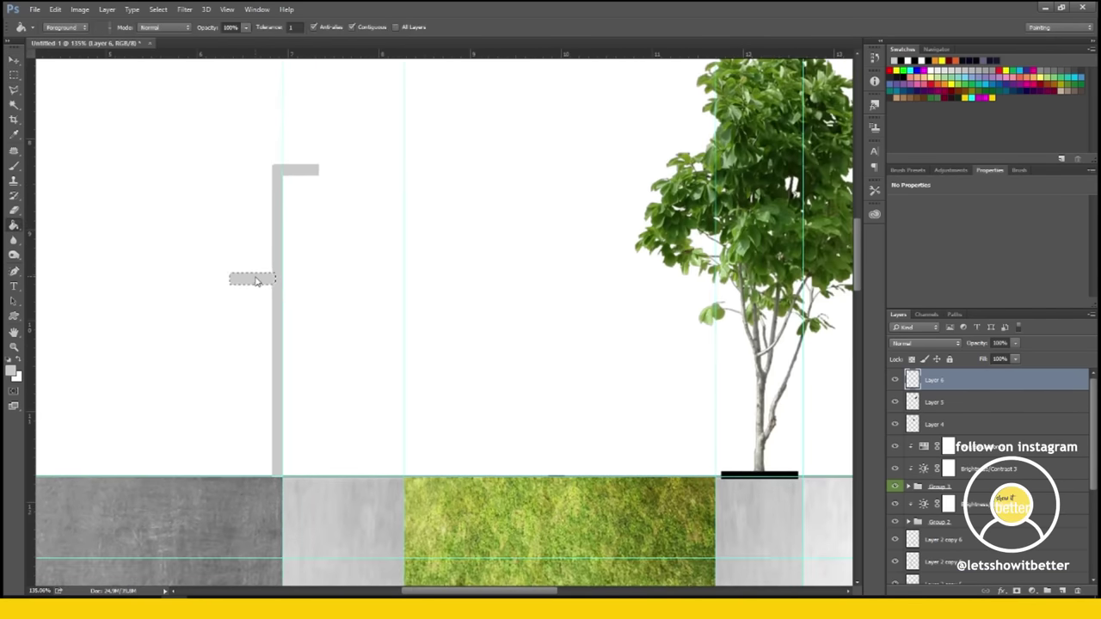
scroll(278, 300, down, 2)
Alt-drag the lamp post into two copies placed among the trees.
key(alt+v)
key(Escape)
key(v)
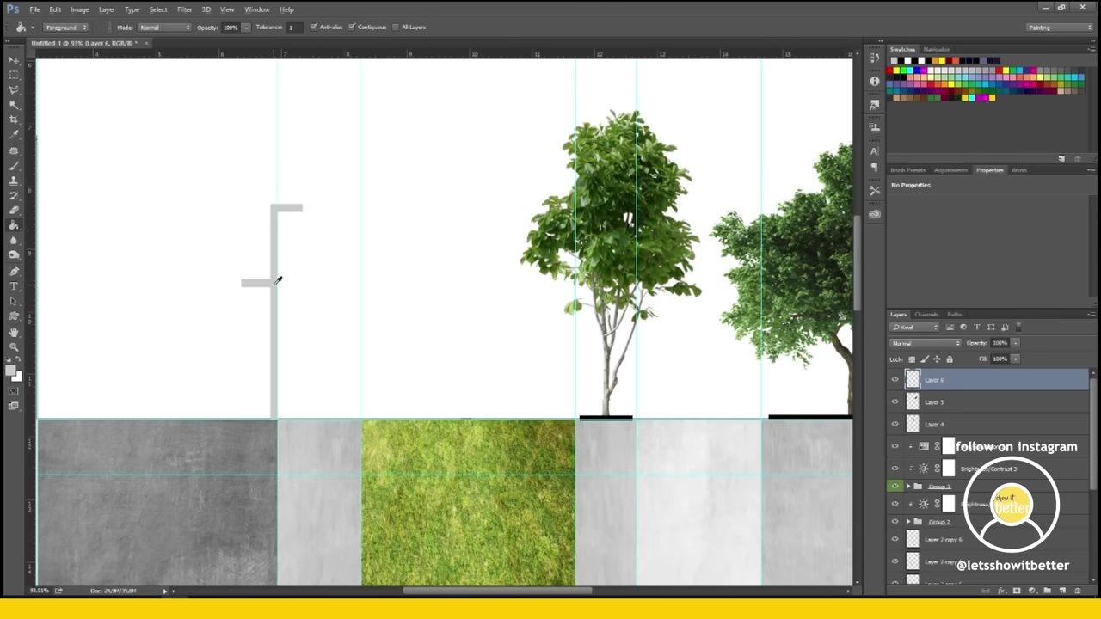
mouse_move(258, 286)
mouse_down()
mouse_move(563, 286)
mouse_move(312, 269)
mouse_up()
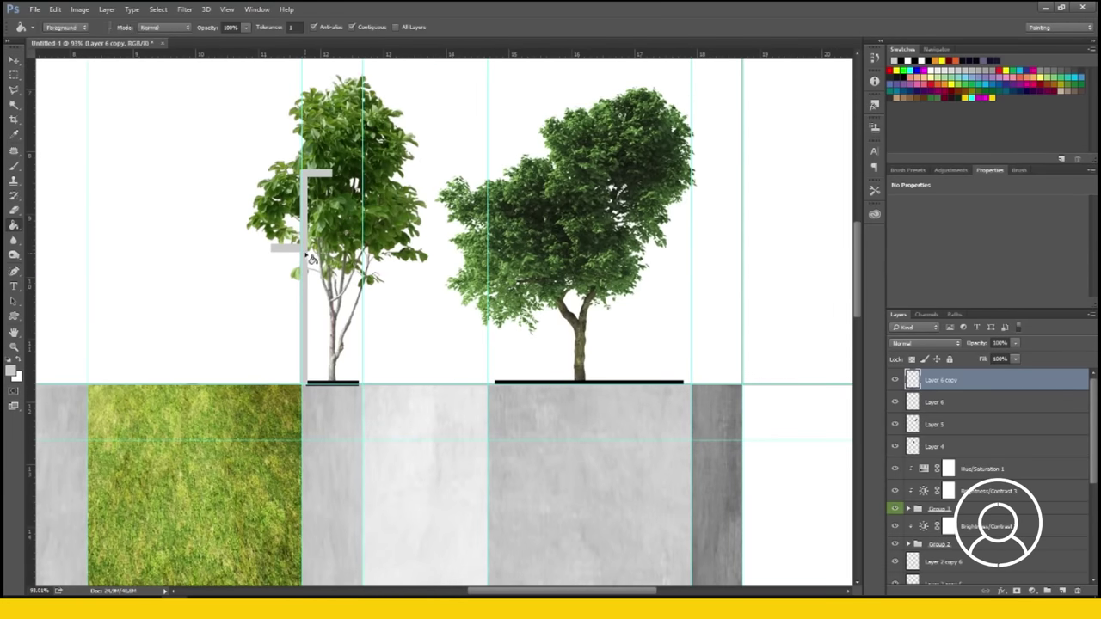
drag(309, 261, 490, 263)
Move the second tree's layer, Layer 5, to the top of the Layers panel.
click(914, 469)
drag(965, 372, 965, 378)
scroll(439, 280, down, 5)
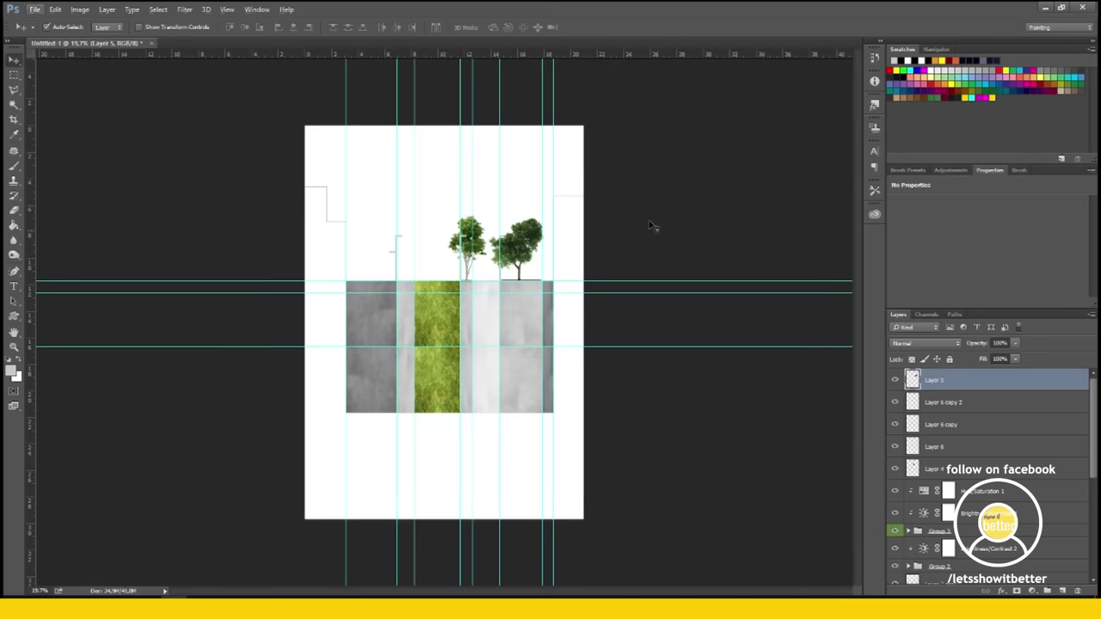
scroll(439, 279, up, 2)
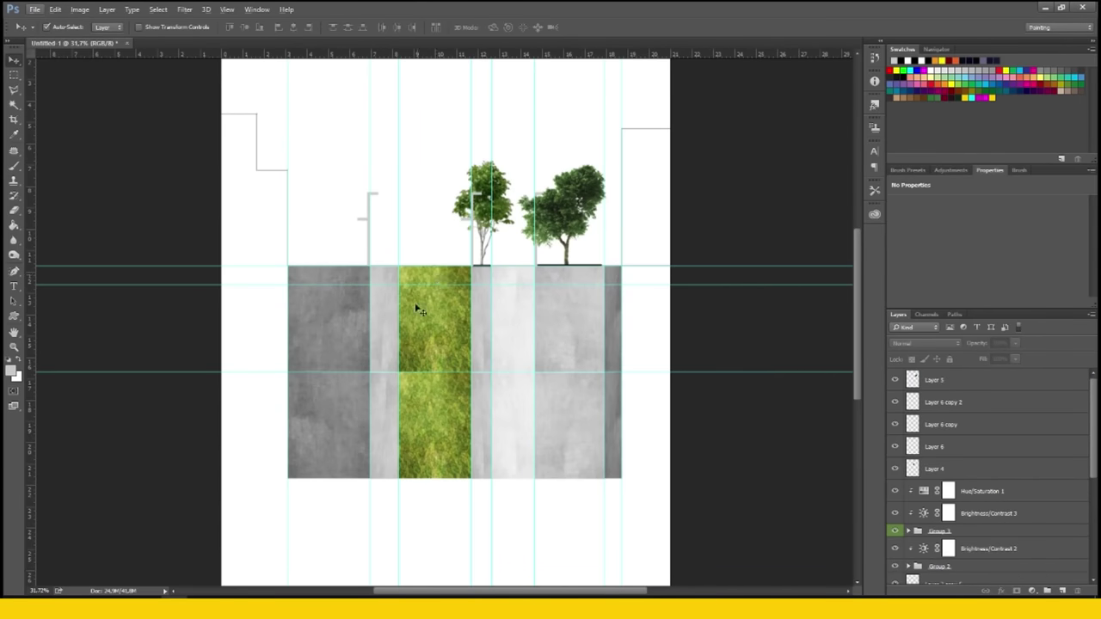
scroll(418, 310, up, 1)
Create empty Layer 7 and marquee a horizontal band across the paving top.
key(ctrl+shift+alt+n)
key(m)
drag(424, 384, 494, 401)
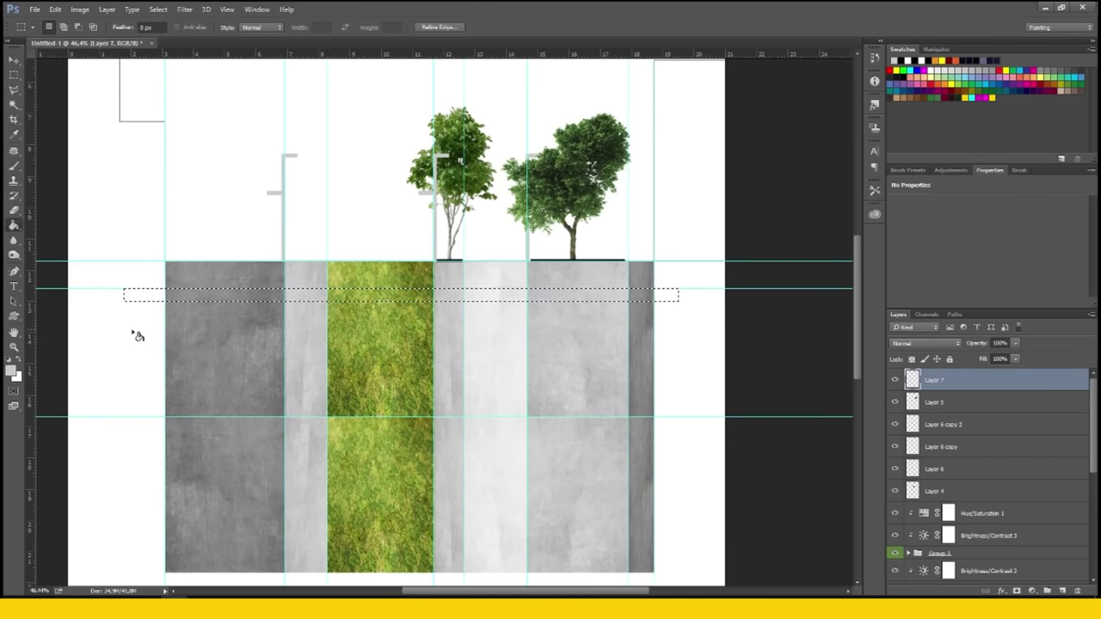
Fill the ground band and a narrow vertical strip down the paving with white.
key(g)
click(206, 294)
scroll(352, 319, down, 2)
scroll(479, 345, up, 1)
scroll(463, 370, up, 1)
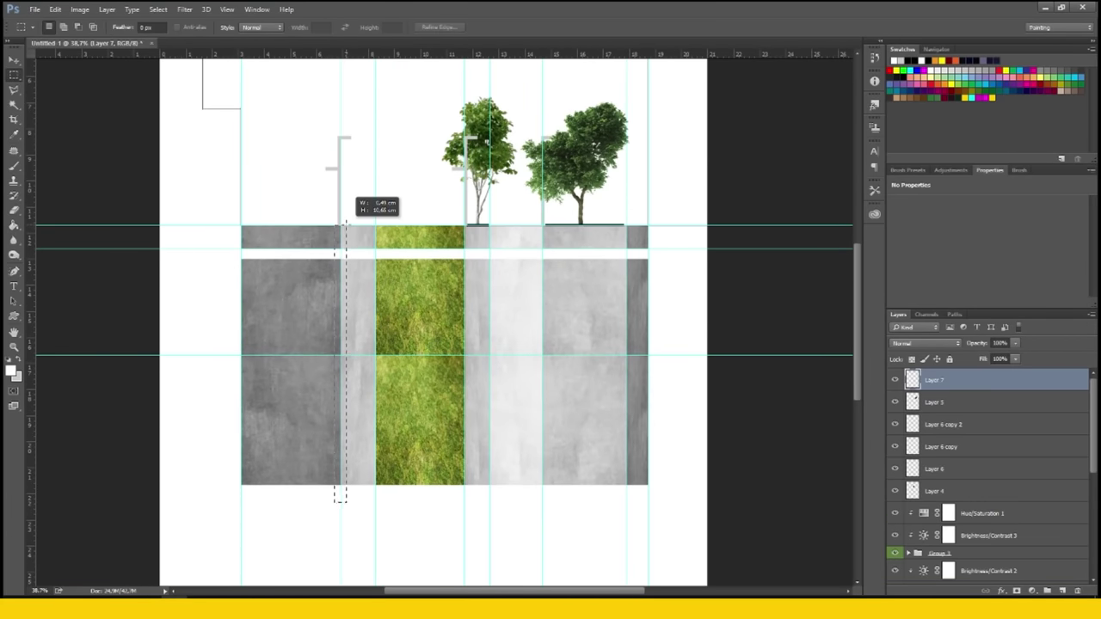
drag(346, 225, 347, 226)
key(g)
scroll(344, 272, up, 2)
Transform the white column beside the grass edge, then move it to the paving's right edge.
key(ctrl+t)
drag(344, 287, 398, 295)
scroll(397, 294, up, 2)
scroll(392, 392, up, 1)
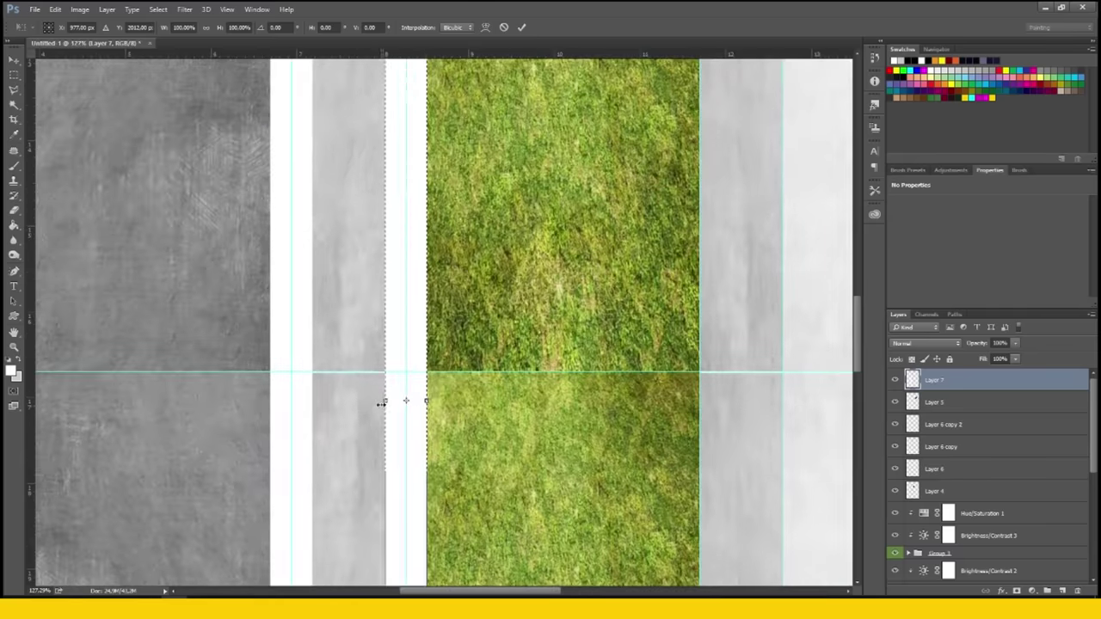
drag(382, 399, 410, 391)
key(Return)
scroll(410, 392, down, 3)
scroll(369, 270, up, 1)
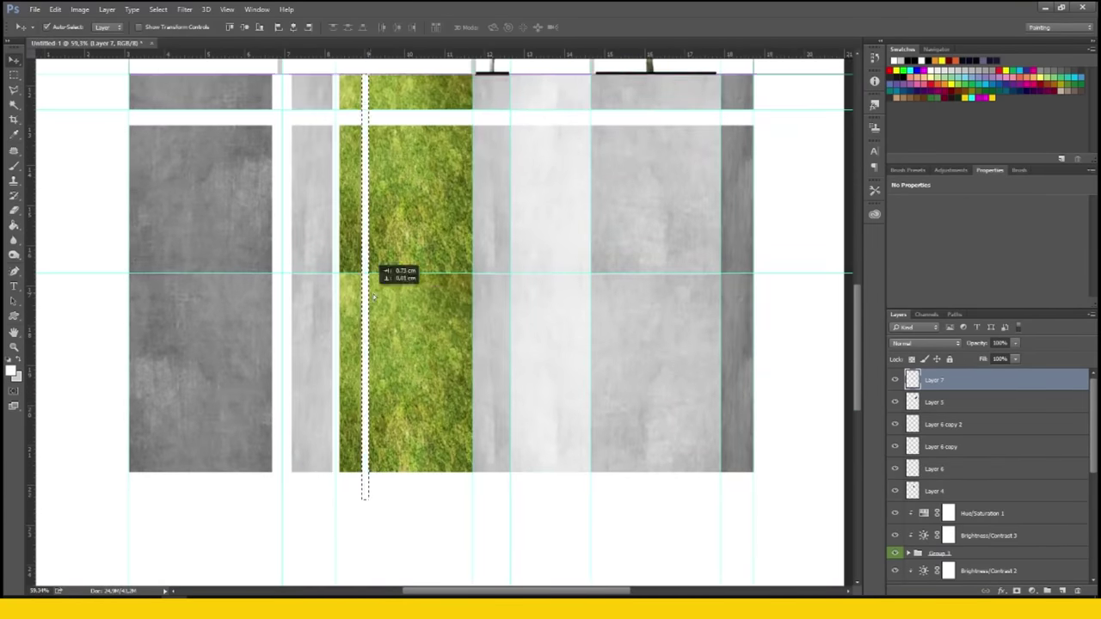
scroll(467, 302, up, 1)
drag(327, 267, 710, 303)
scroll(700, 322, down, 2)
scroll(614, 306, down, 1)
scroll(614, 306, up, 1)
scroll(465, 305, up, 1)
Marquee-select two more narrow paving strips, then add a new empty Layer 8.
key(m)
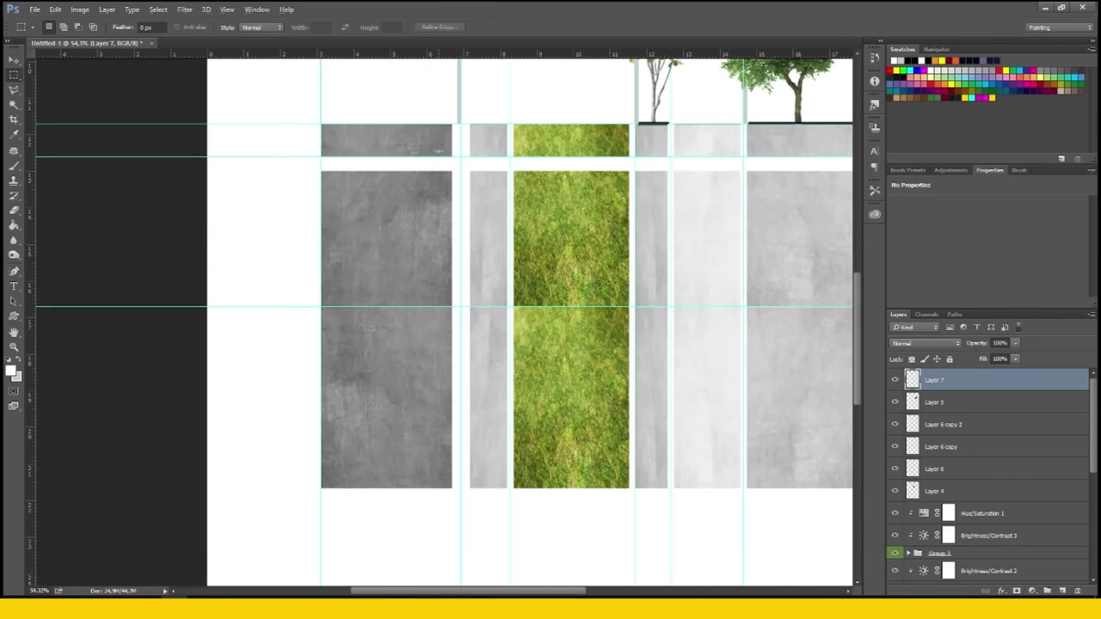
drag(449, 531, 470, 110)
scroll(482, 155, up, 1)
scroll(495, 200, up, 1)
drag(381, 179, 377, 174)
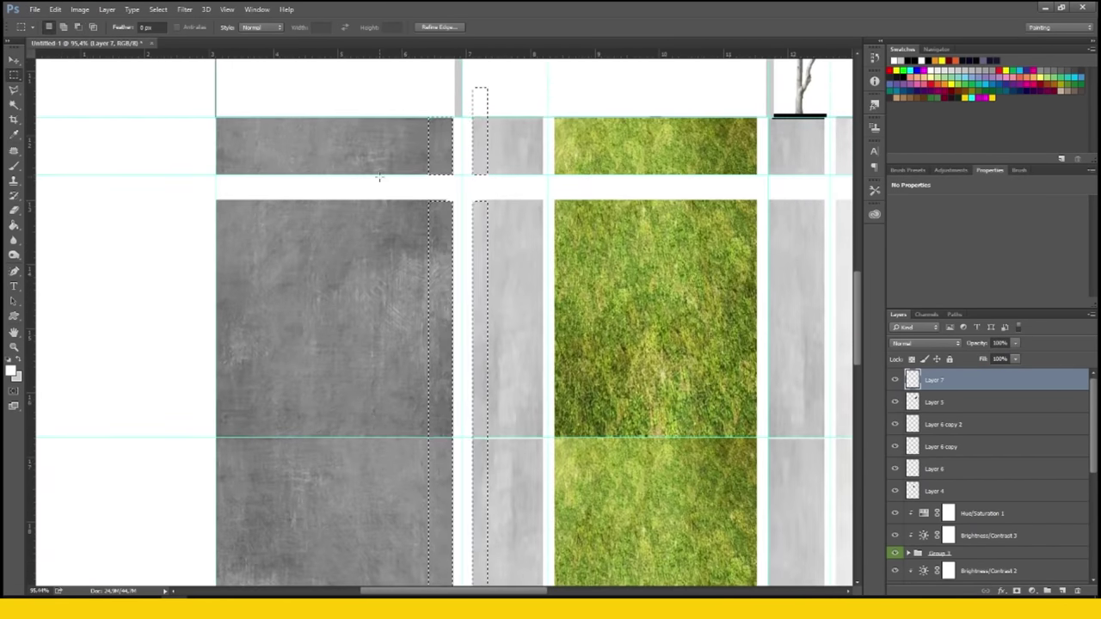
scroll(420, 215, down, 5)
click(14, 60)
scroll(516, 327, up, 2)
scroll(521, 340, up, 1)
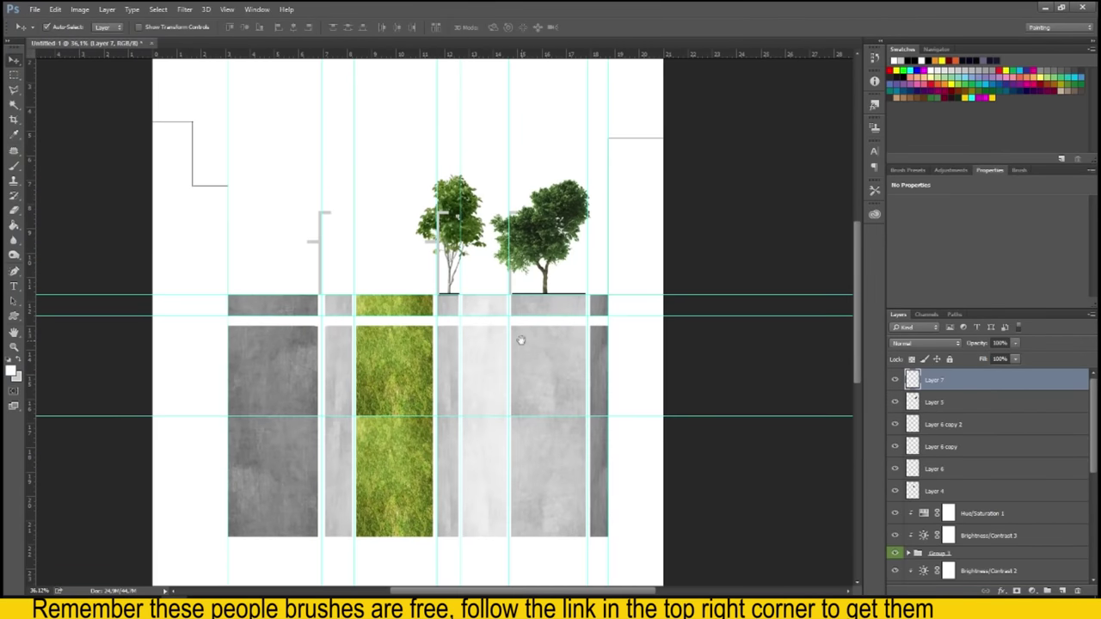
drag(460, 315, 464, 314)
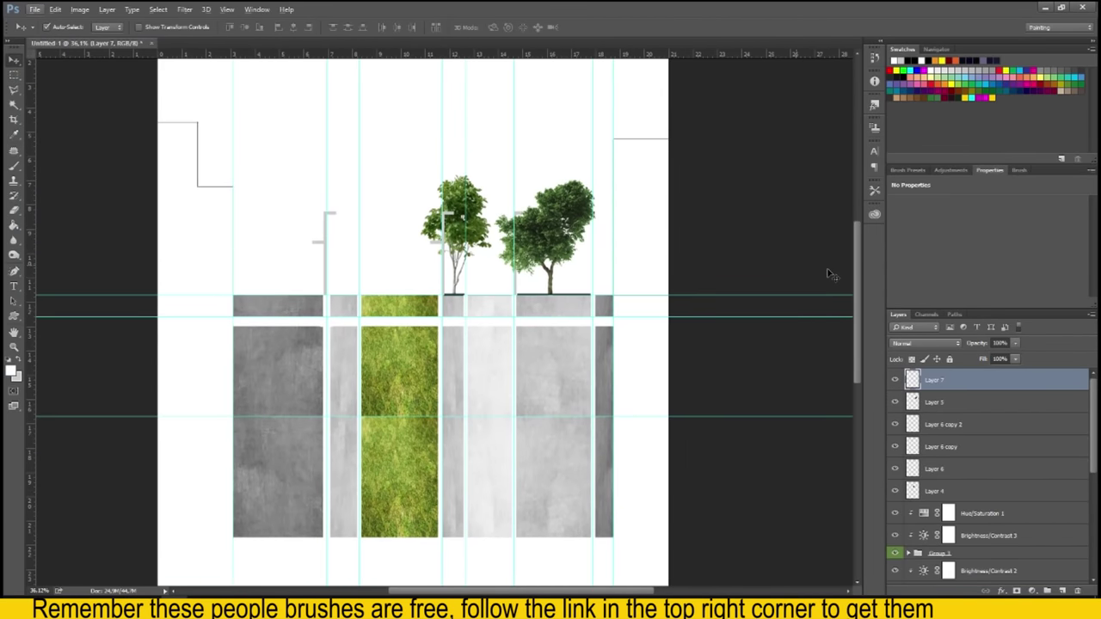
click(1063, 591)
Pick a people silhouette brush and stamp a man with briefcase beside the child.
key(b)
right_click(338, 283)
scroll(688, 503, down, 3)
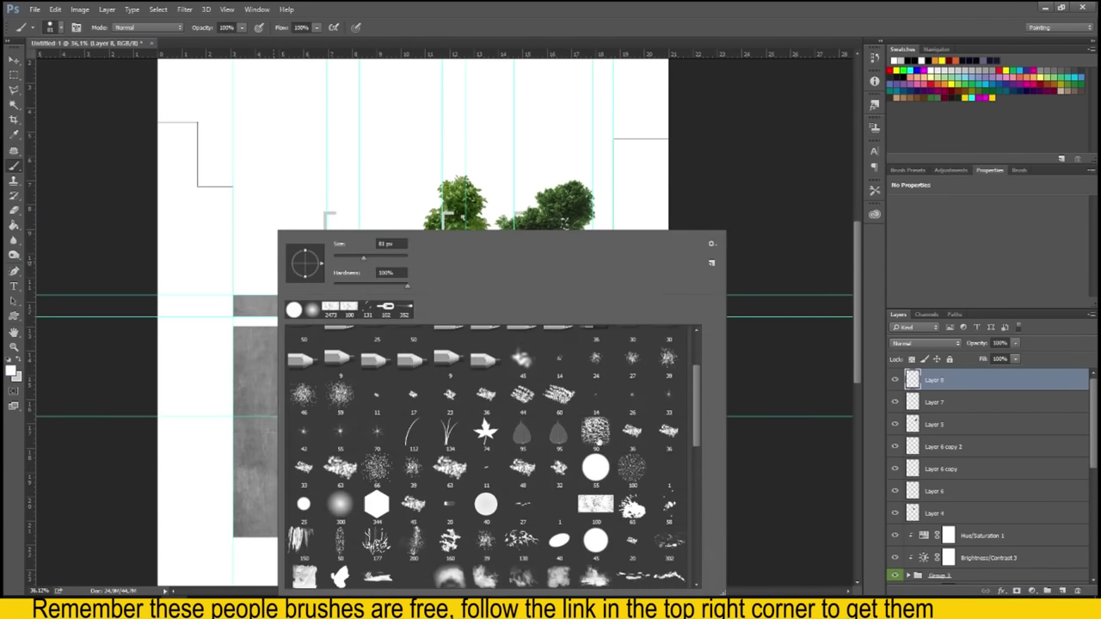
scroll(688, 503, down, 5)
double_click(303, 432)
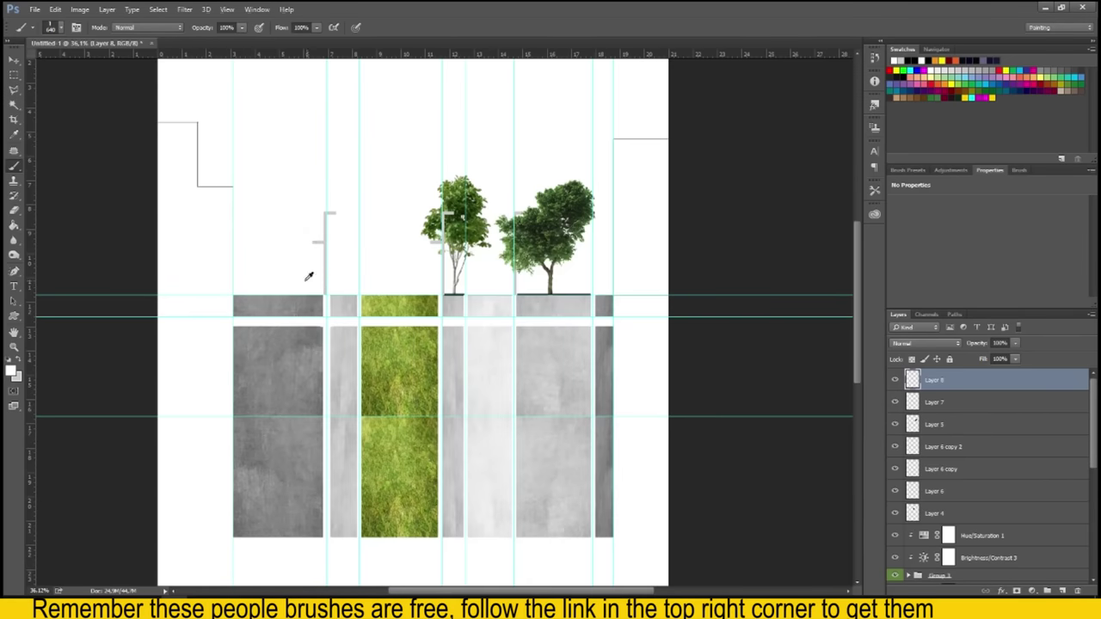
scroll(393, 270, up, 2)
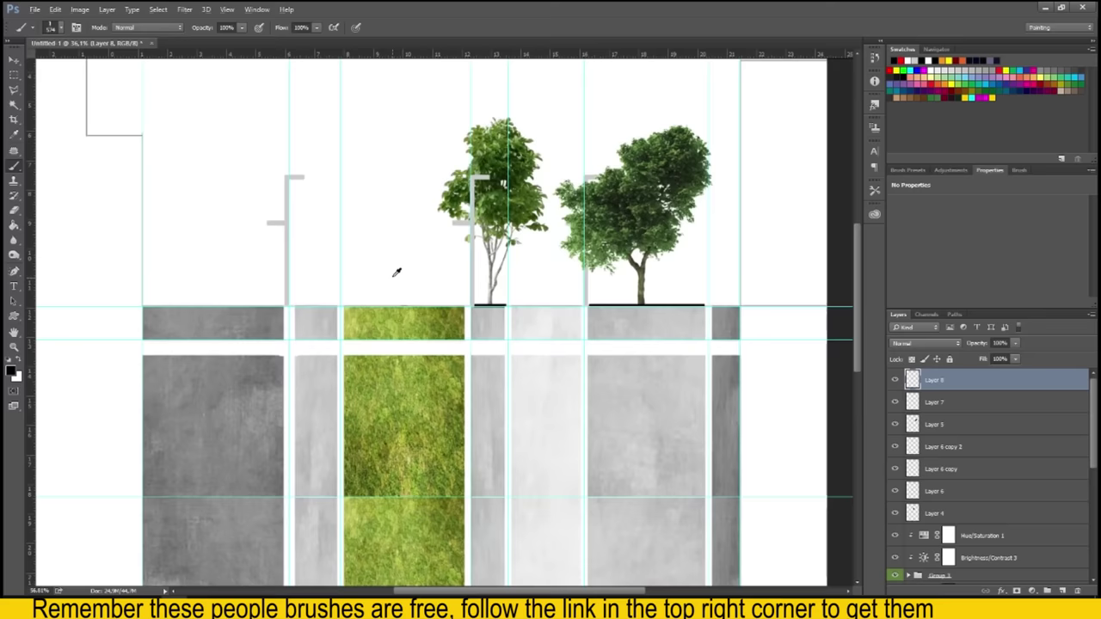
scroll(370, 284, up, 2)
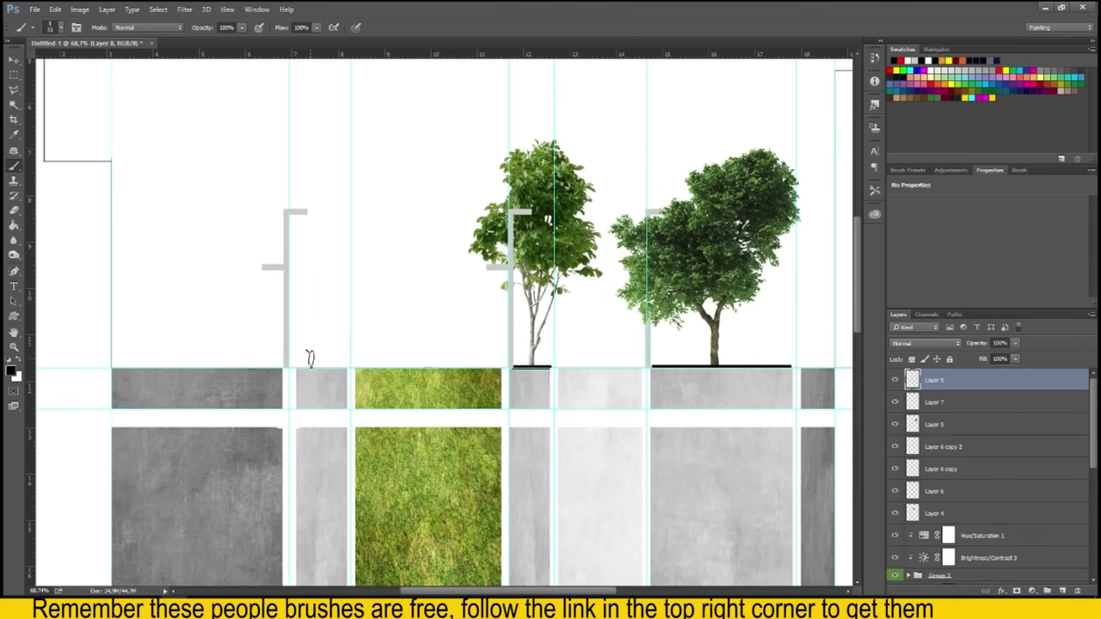
scroll(310, 358, up, 3)
right_click(396, 332)
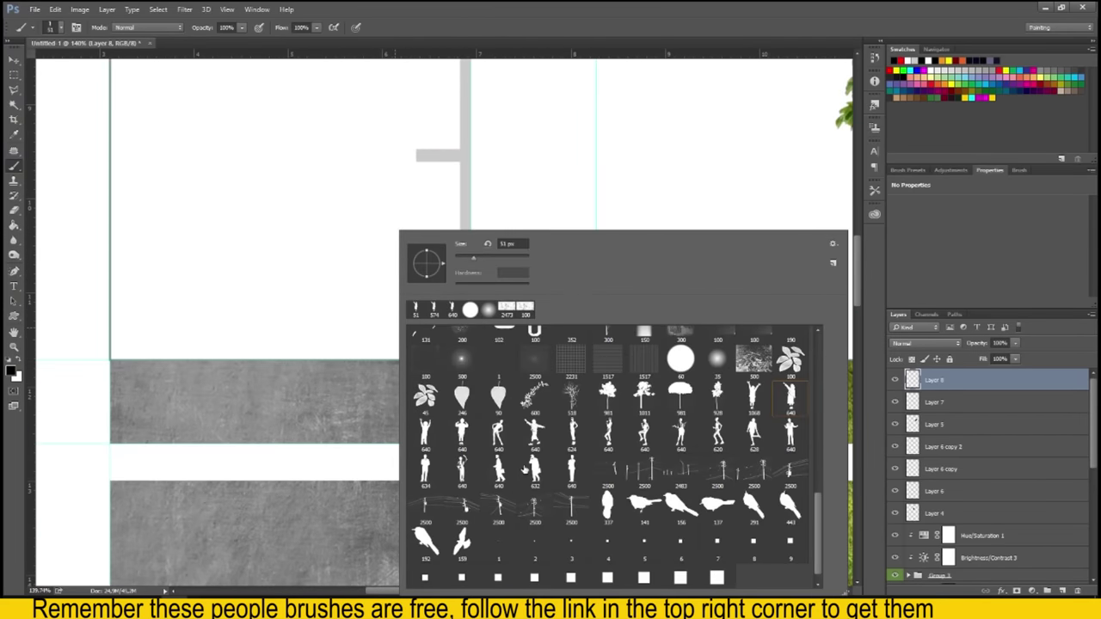
double_click(532, 468)
click(546, 327)
Stamp a smaller standing man and a dancing figure right of the tree.
right_click(395, 332)
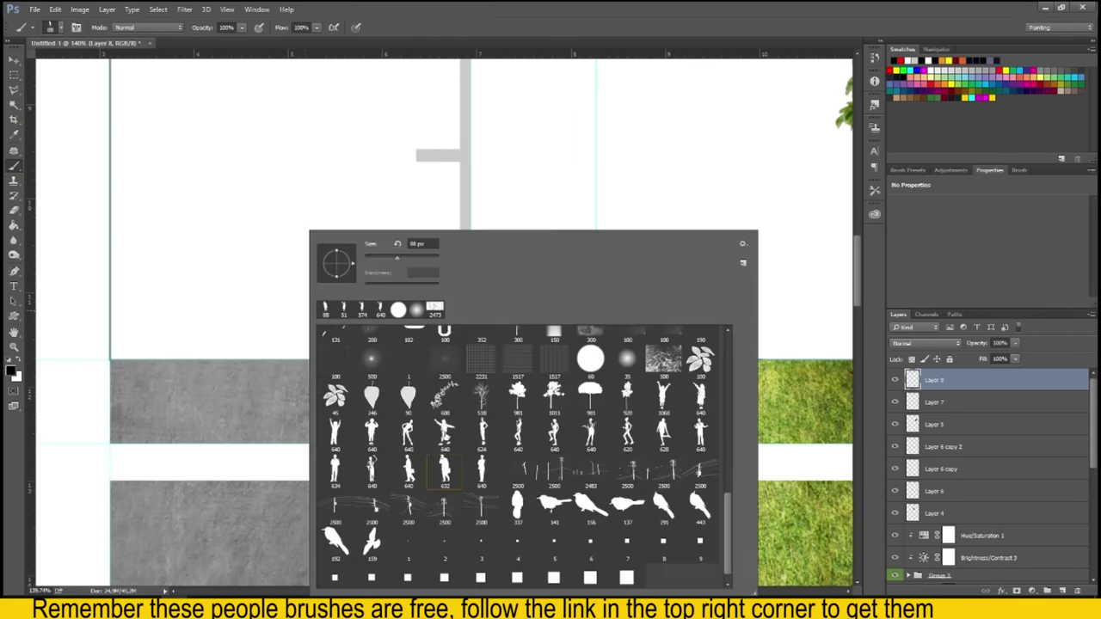
key(Escape)
scroll(211, 318, down, 3)
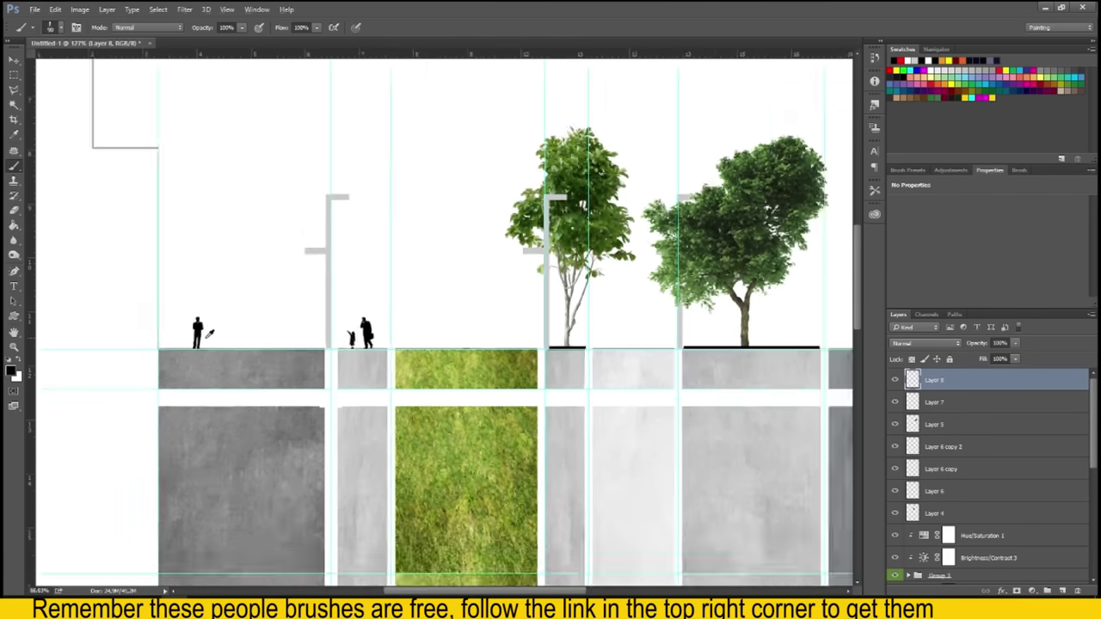
right_click(395, 332)
double_click(415, 308)
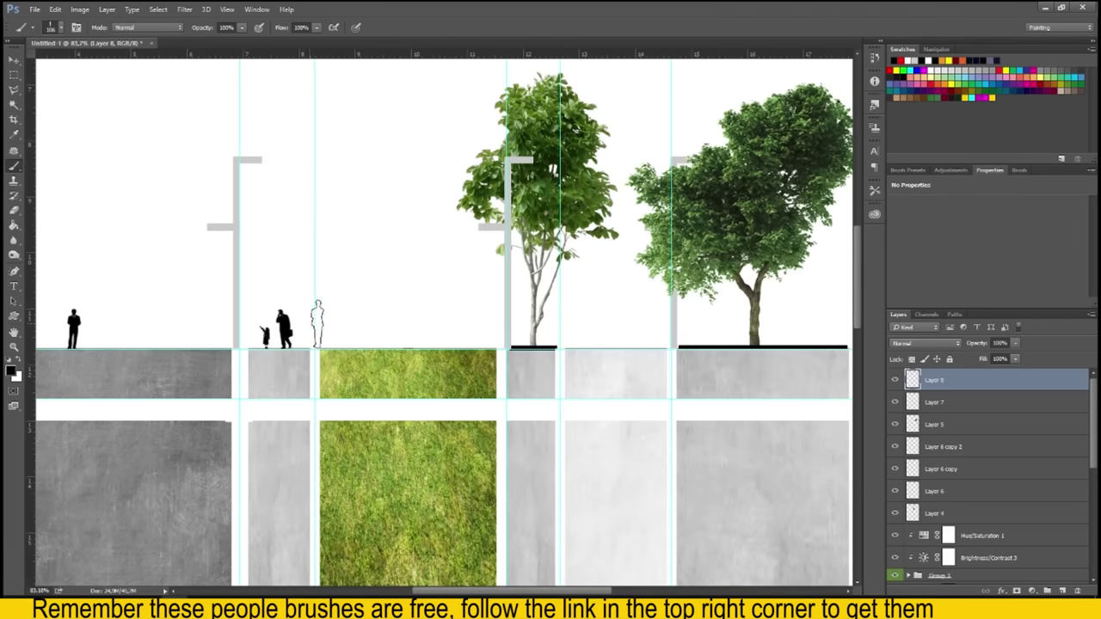
click(452, 325)
scroll(314, 341, down, 2)
right_click(314, 348)
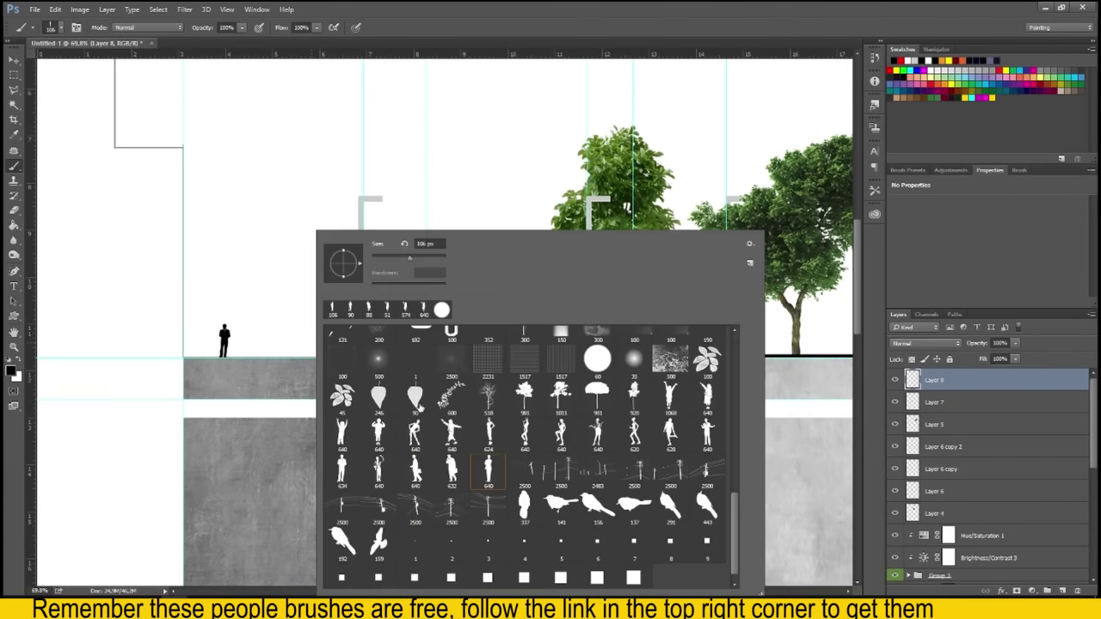
double_click(451, 430)
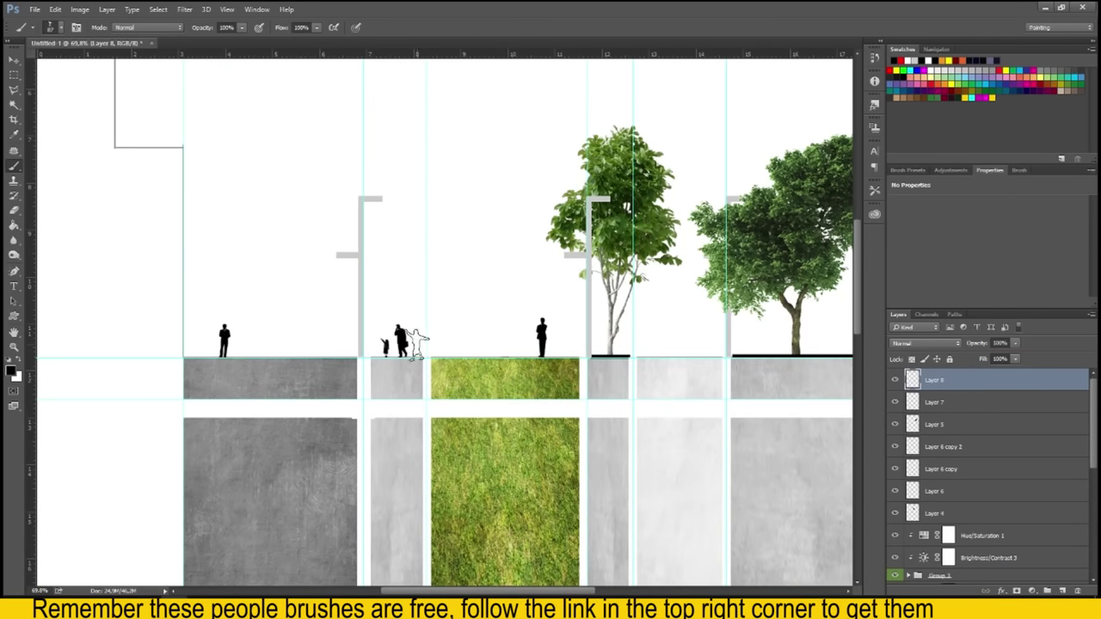
click(646, 344)
Stamp another figure brush at the left end of the ground line.
scroll(637, 344, down, 3)
scroll(487, 249, up, 2)
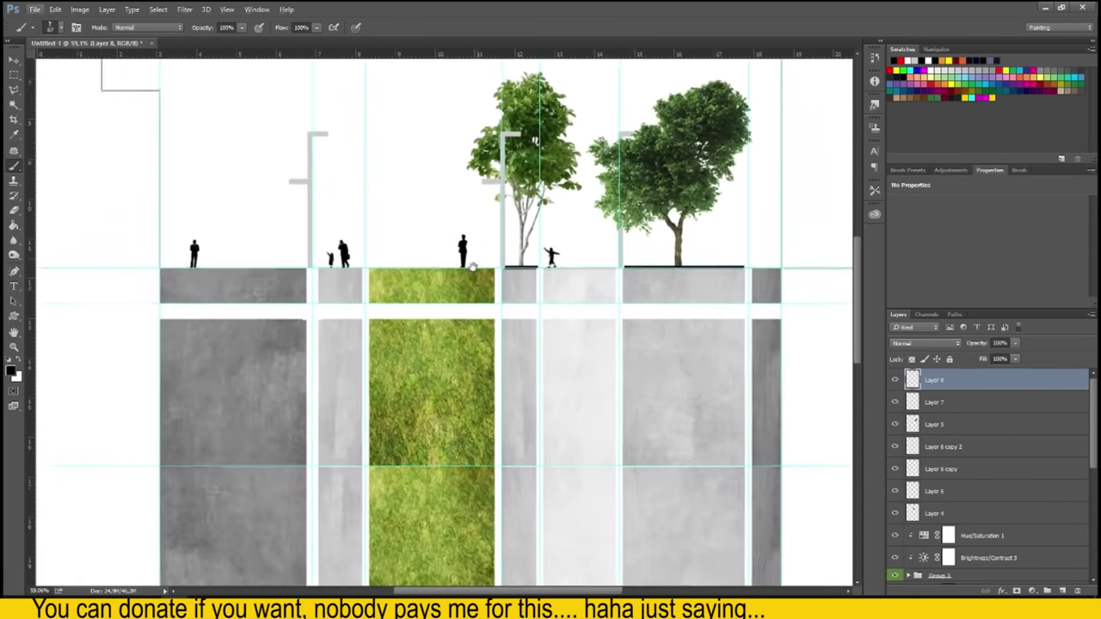
scroll(420, 283, up, 1)
right_click(420, 283)
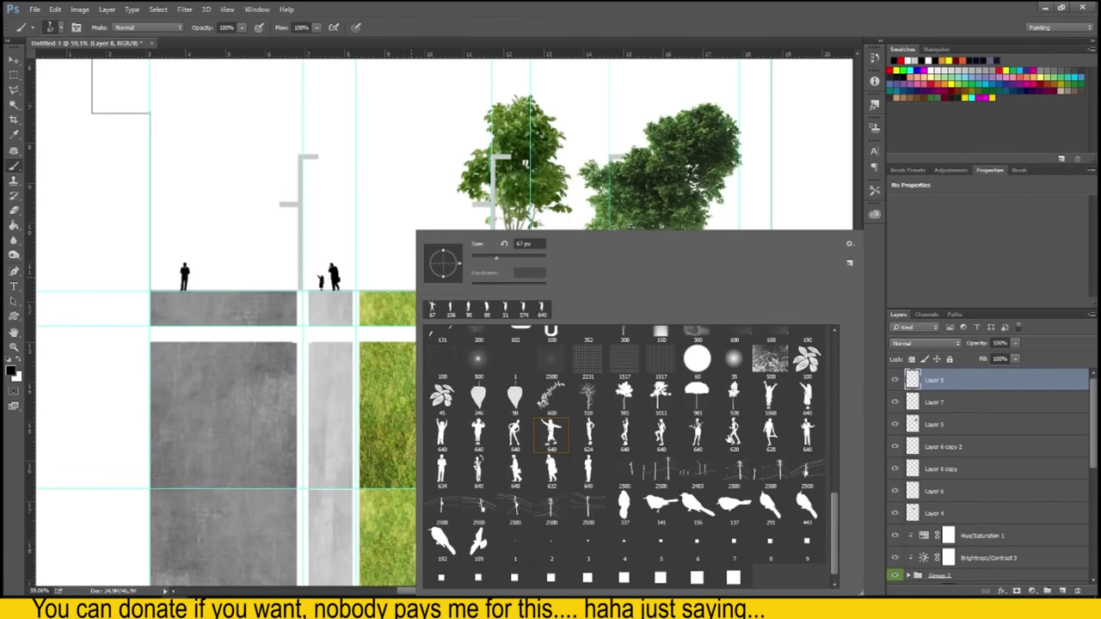
double_click(734, 430)
click(207, 277)
scroll(208, 277, down, 3)
scroll(344, 284, up, 1)
Browse the brush presets again and pick a small figure brush.
right_click(551, 234)
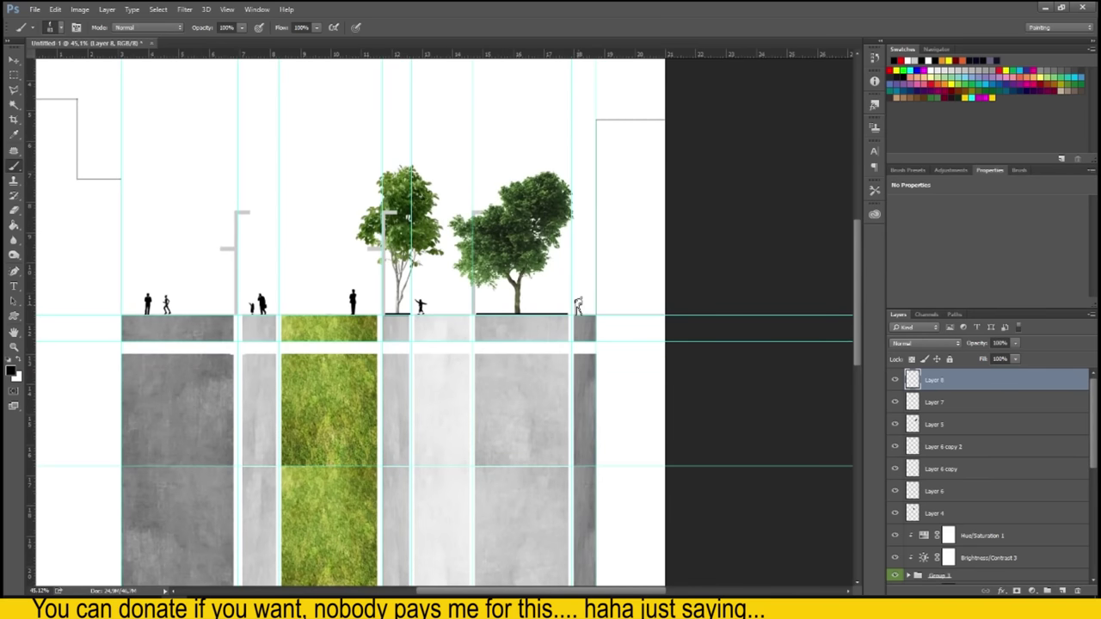
right_click(447, 306)
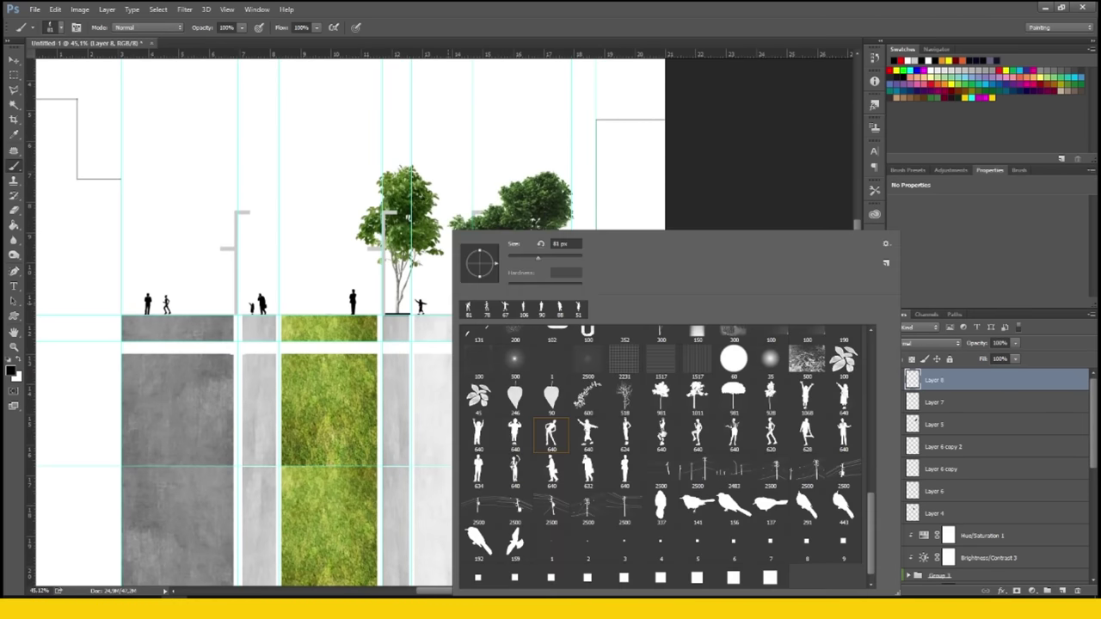
click(783, 443)
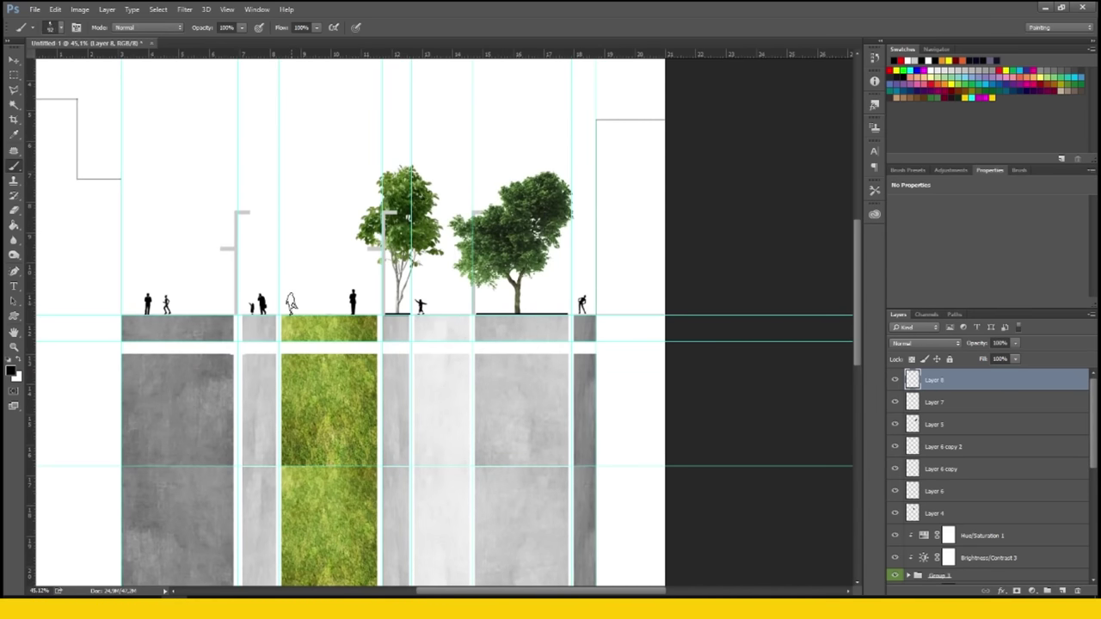
right_click(289, 303)
scroll(628, 389, up, 2)
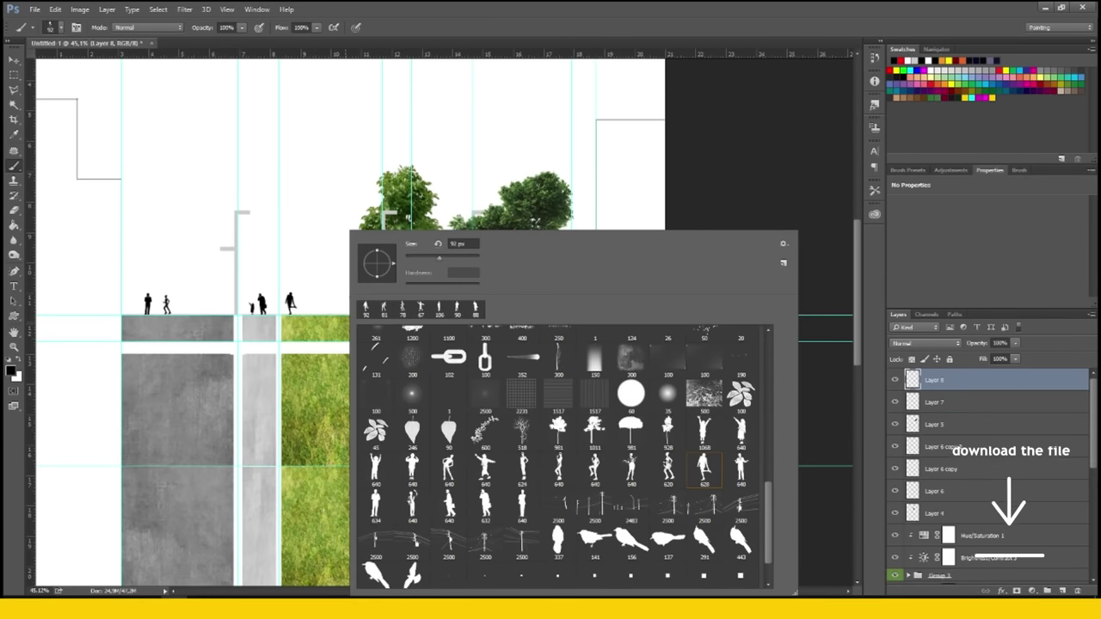
click(325, 321)
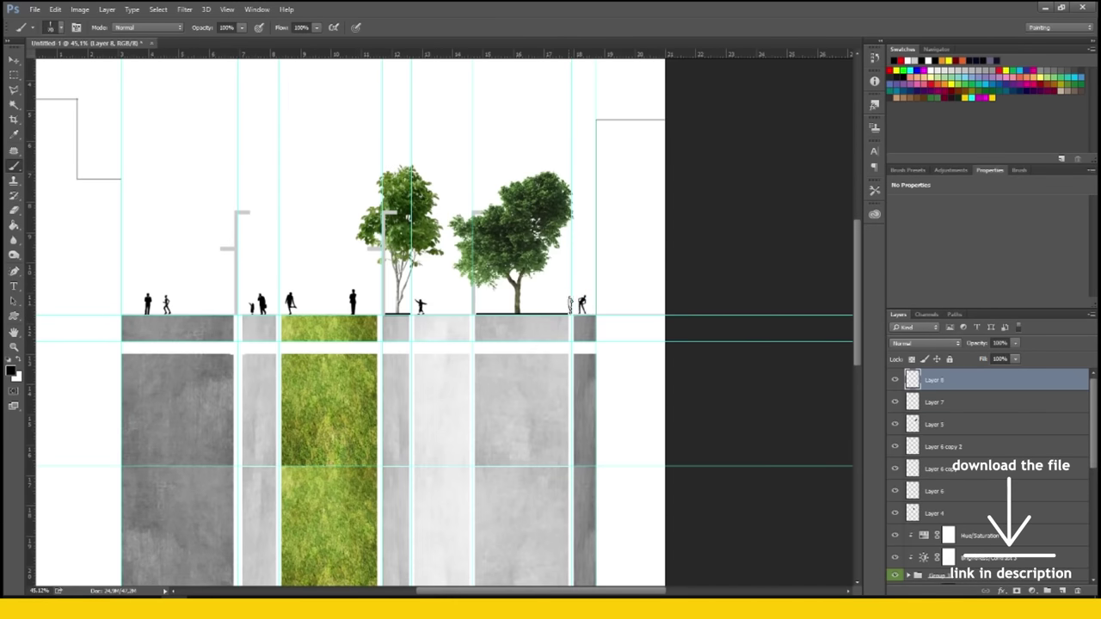
scroll(568, 305, down, 3)
scroll(536, 327, up, 2)
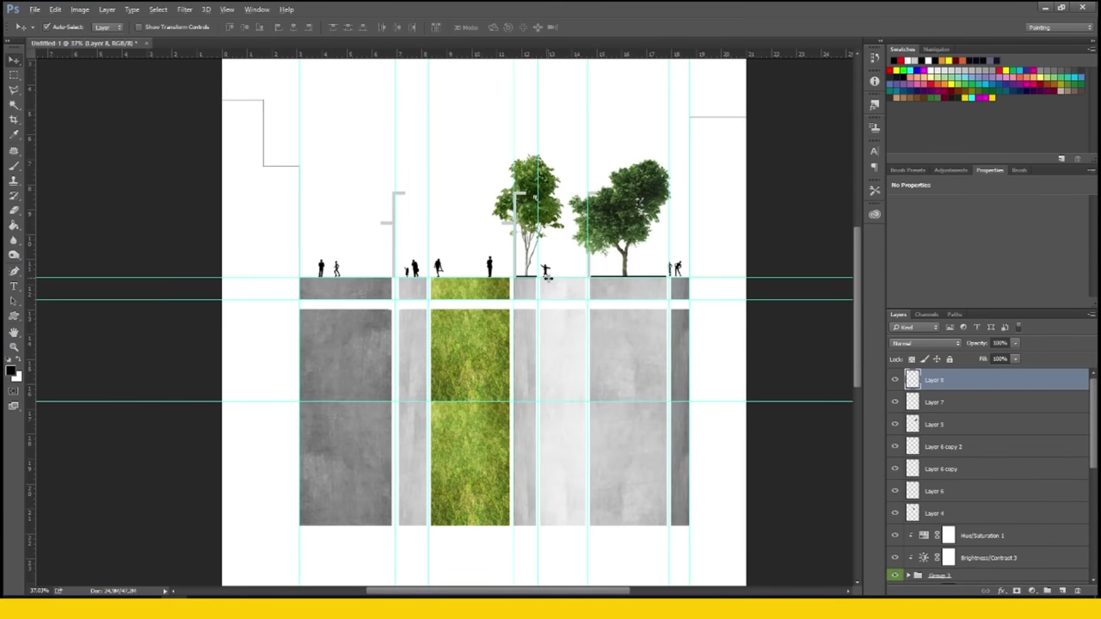
scroll(547, 276, up, 2)
scroll(516, 283, down, 2)
scroll(516, 284, up, 1)
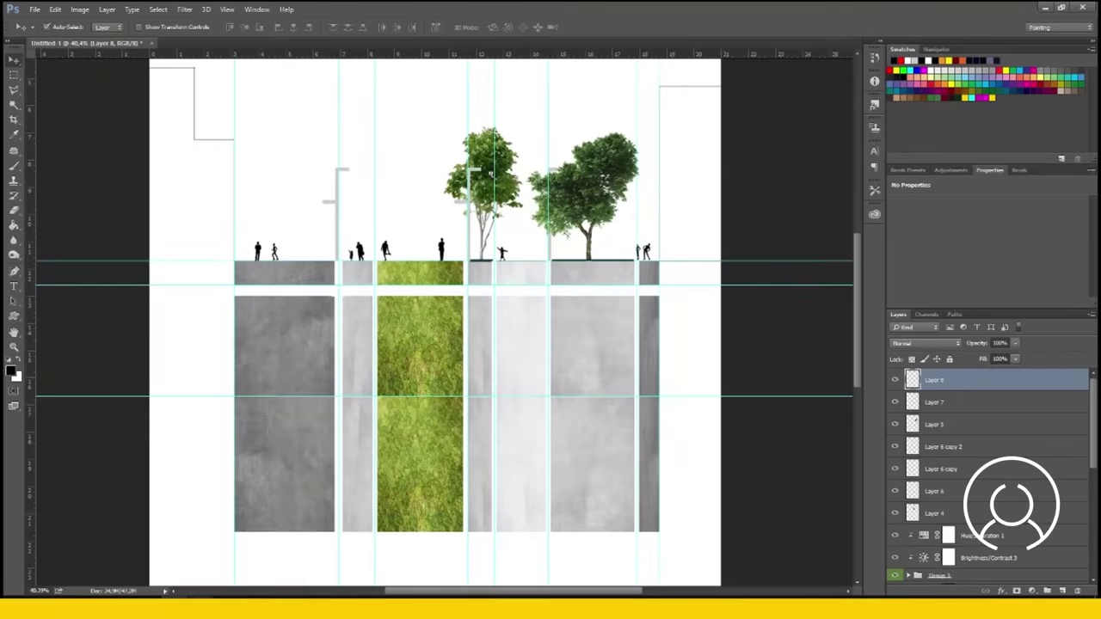
click(215, 542)
Search Google Images for 'trees png top view' and open a top-view tree preview.
text(top view)
key(Return)
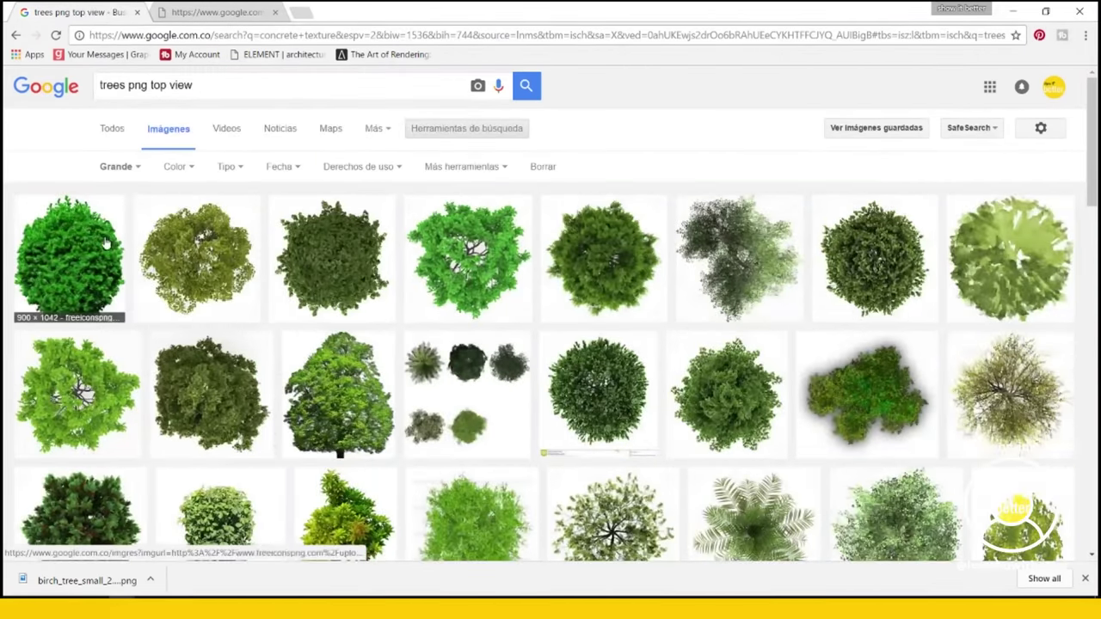
scroll(295, 285, down, 1)
scroll(312, 285, down, 5)
scroll(312, 285, down, 2)
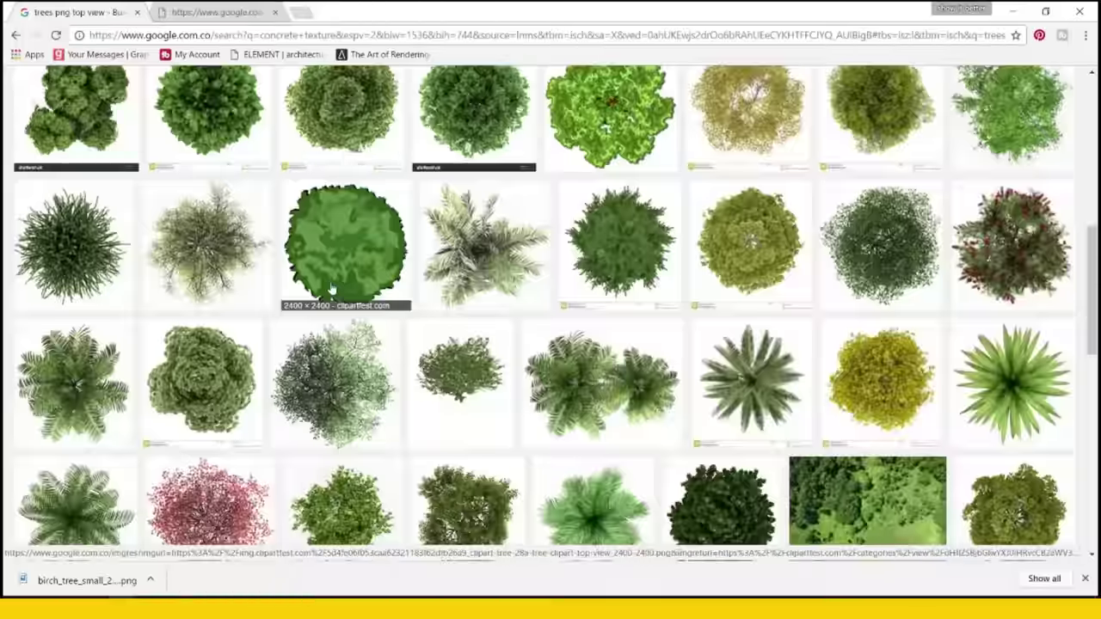
scroll(312, 285, down, 4)
scroll(277, 305, down, 2)
scroll(277, 305, down, 4)
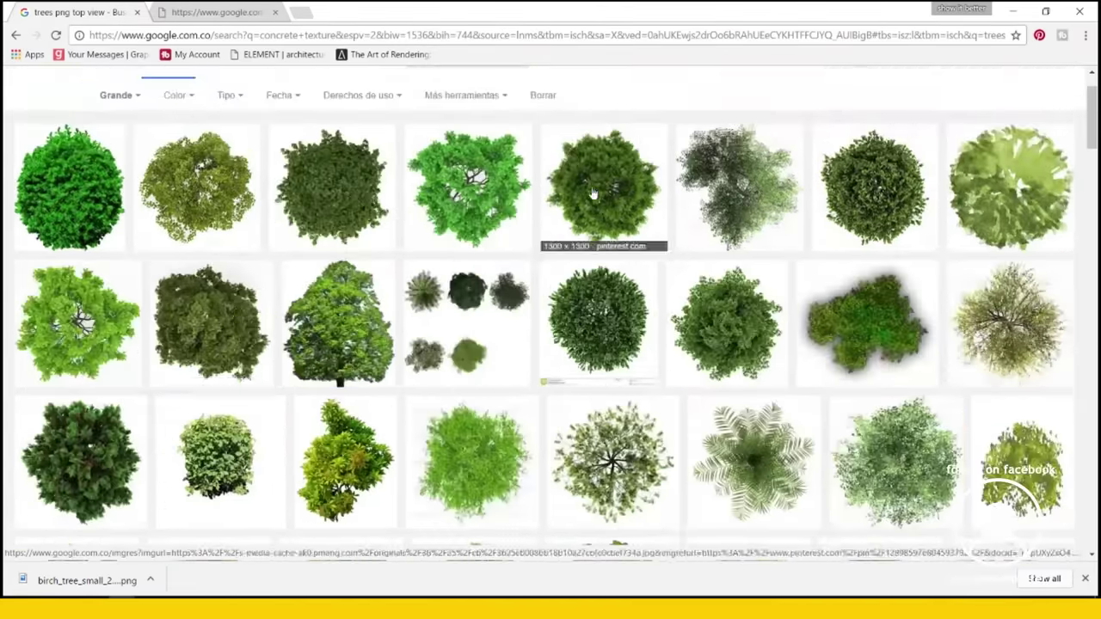
click(602, 185)
Paste the top-view tree, shrink it to about half size on the right concrete strip.
right_click(504, 253)
key(ctrl+v)
key(ctrl+t)
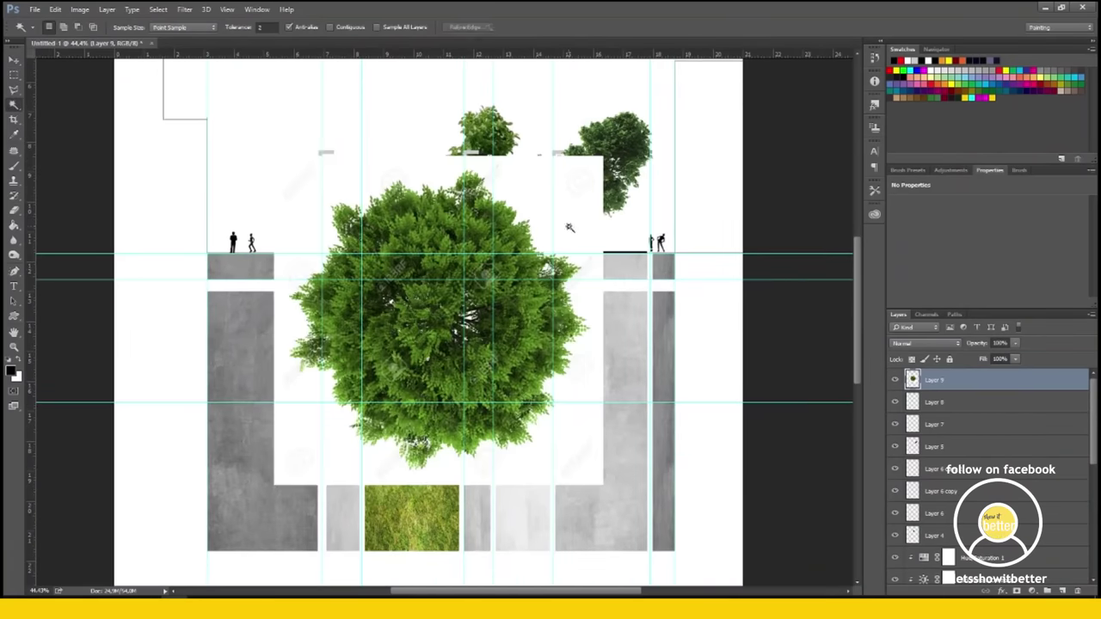
mouse_move(594, 479)
mouse_down()
mouse_move(452, 337)
mouse_move(503, 370)
mouse_up()
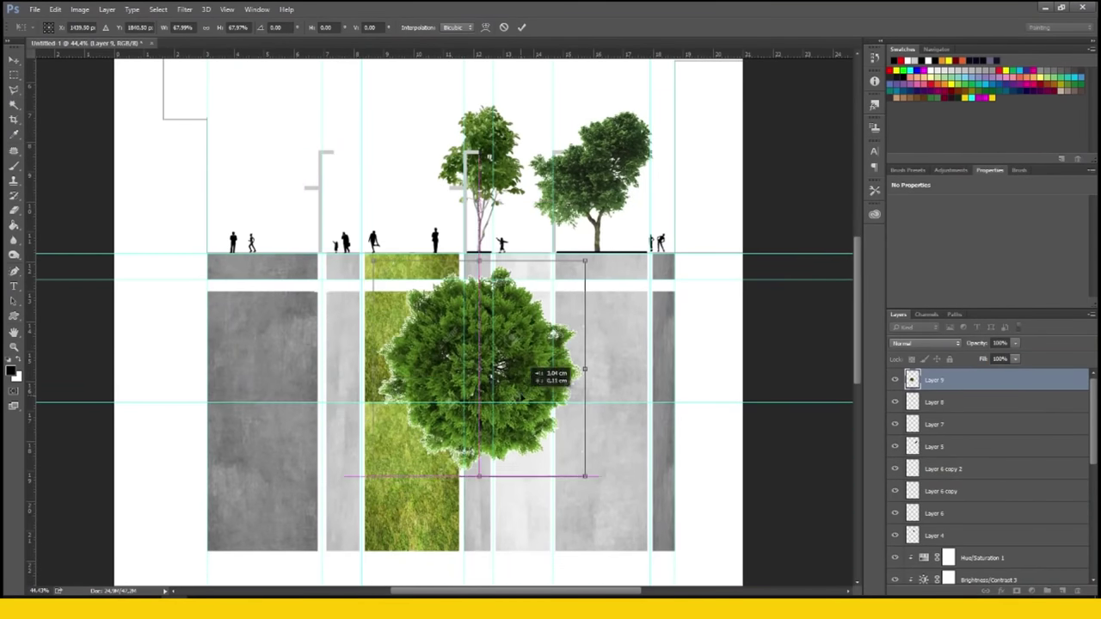
drag(579, 263, 511, 332)
mouse_move(465, 405)
mouse_down()
mouse_move(624, 364)
mouse_move(637, 331)
mouse_up()
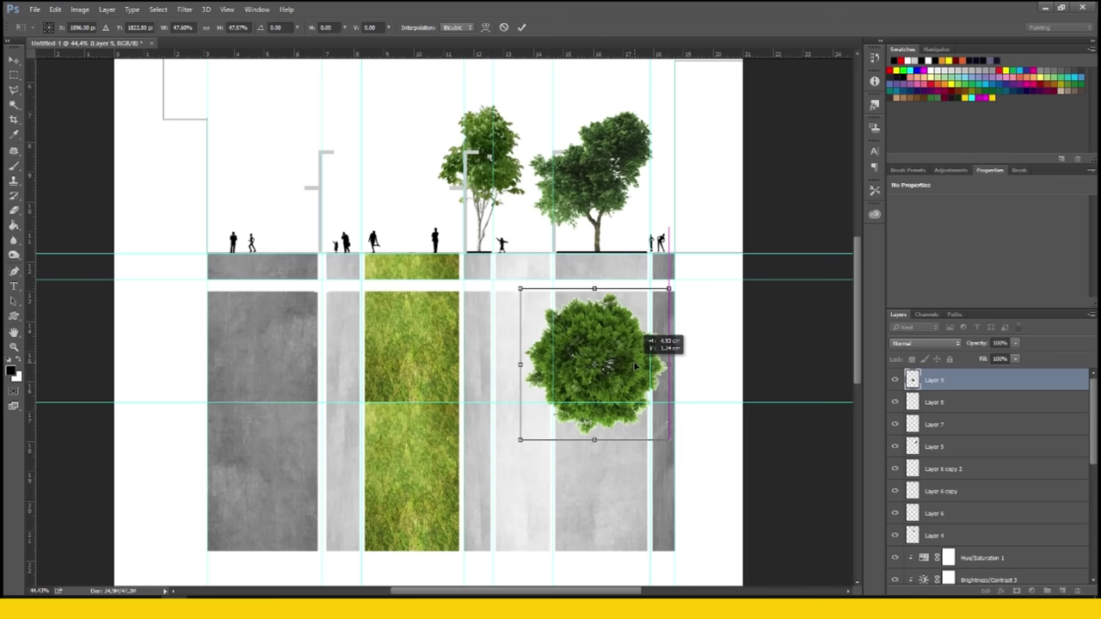
key(Return)
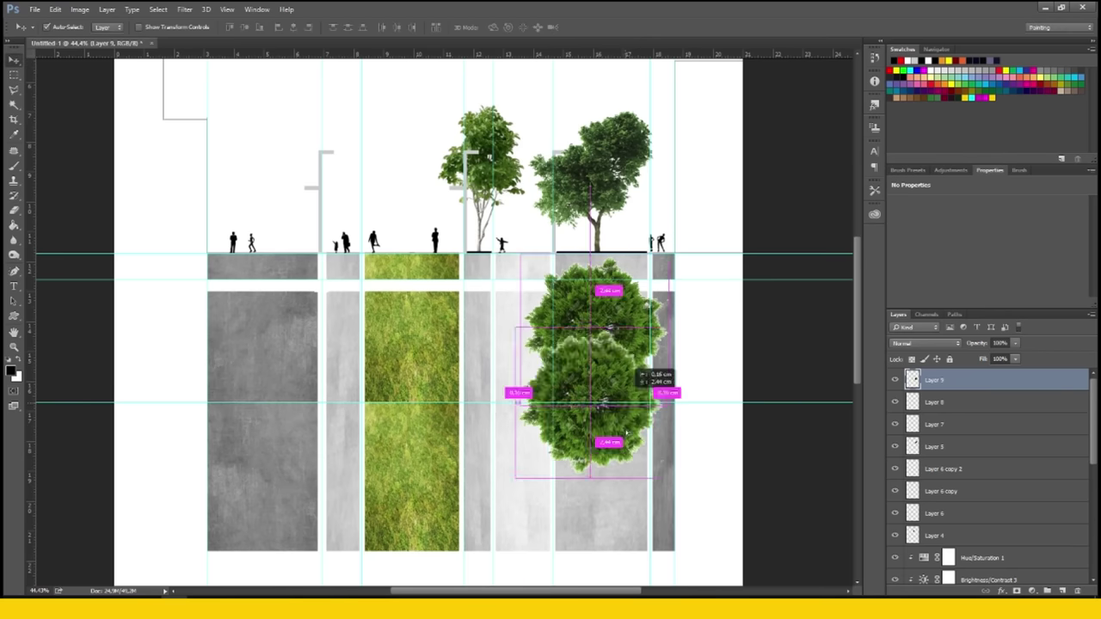
Duplicate the tree lower down the strip and clear the selection.
drag(629, 326, 632, 516)
scroll(592, 439, up, 3)
key(m)
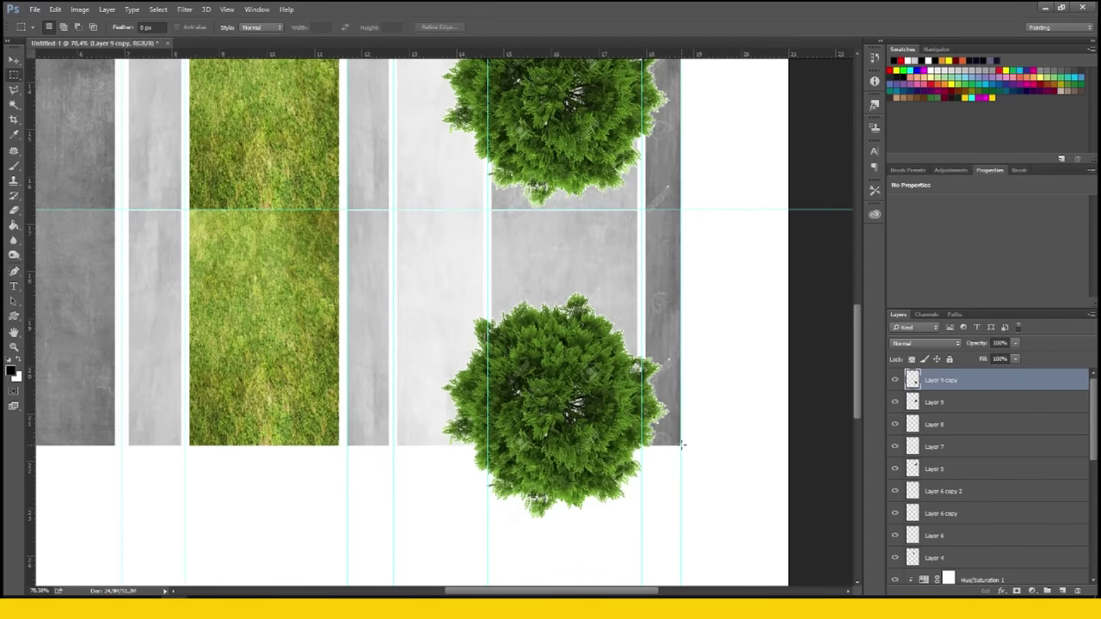
drag(356, 545, 356, 545)
scroll(447, 319, up, 3)
key(v)
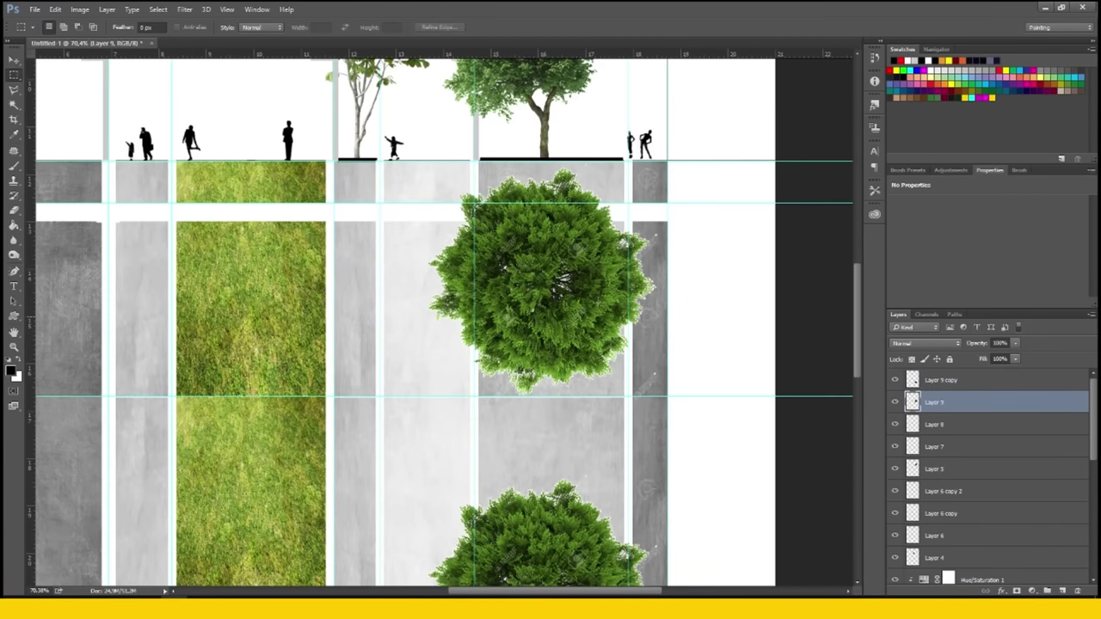
key(ctrl+d)
scroll(411, 201, down, 2)
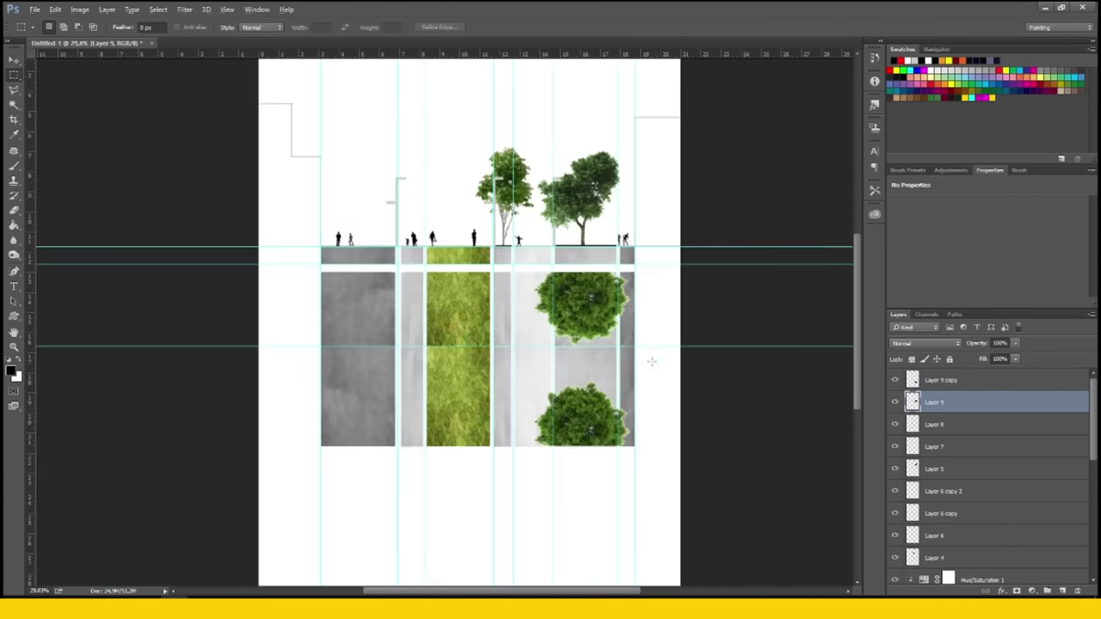
scroll(513, 368, up, 3)
scroll(512, 368, up, 2)
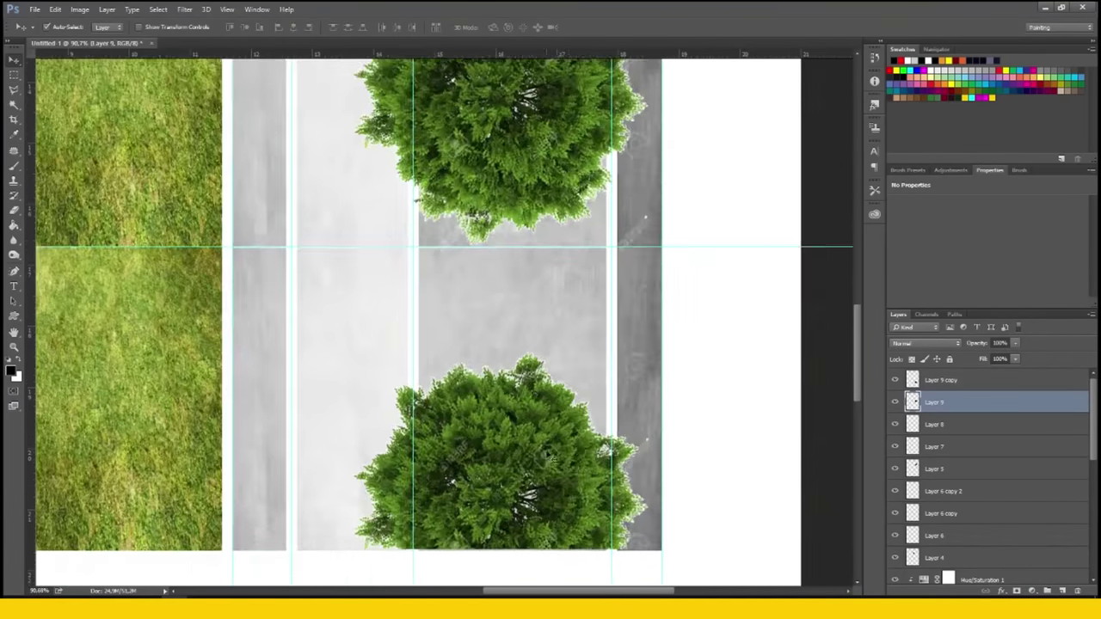
scroll(517, 361, up, 2)
key(alt+bracketright)
Apply a 4-pixel Defringe to the tree layer twice.
key(e)
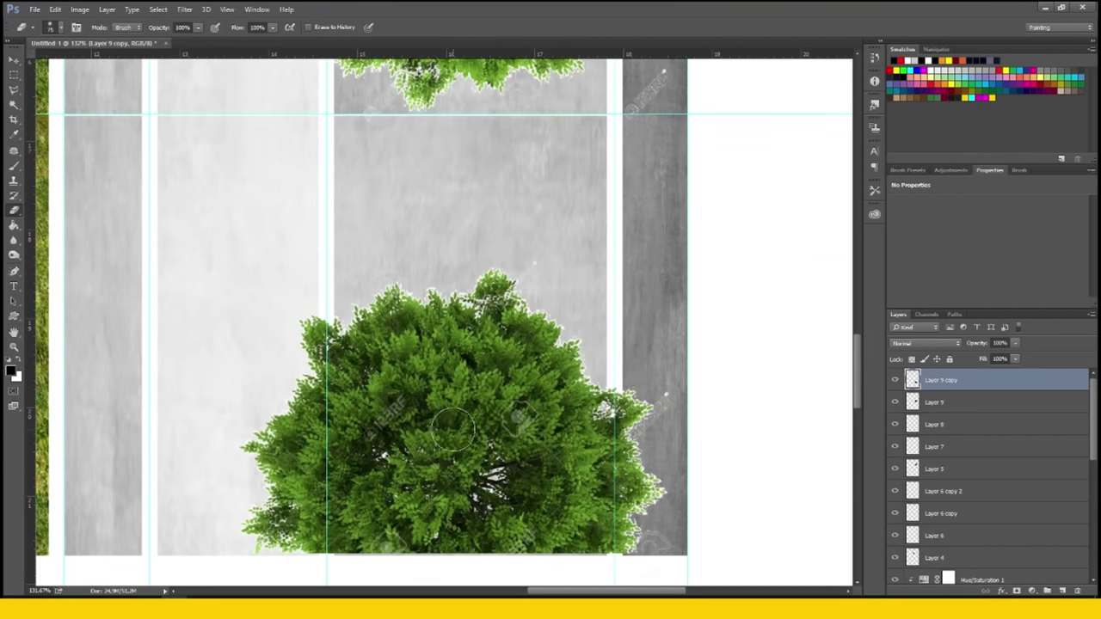
scroll(454, 428, up, 1)
scroll(443, 405, up, 1)
key(s)
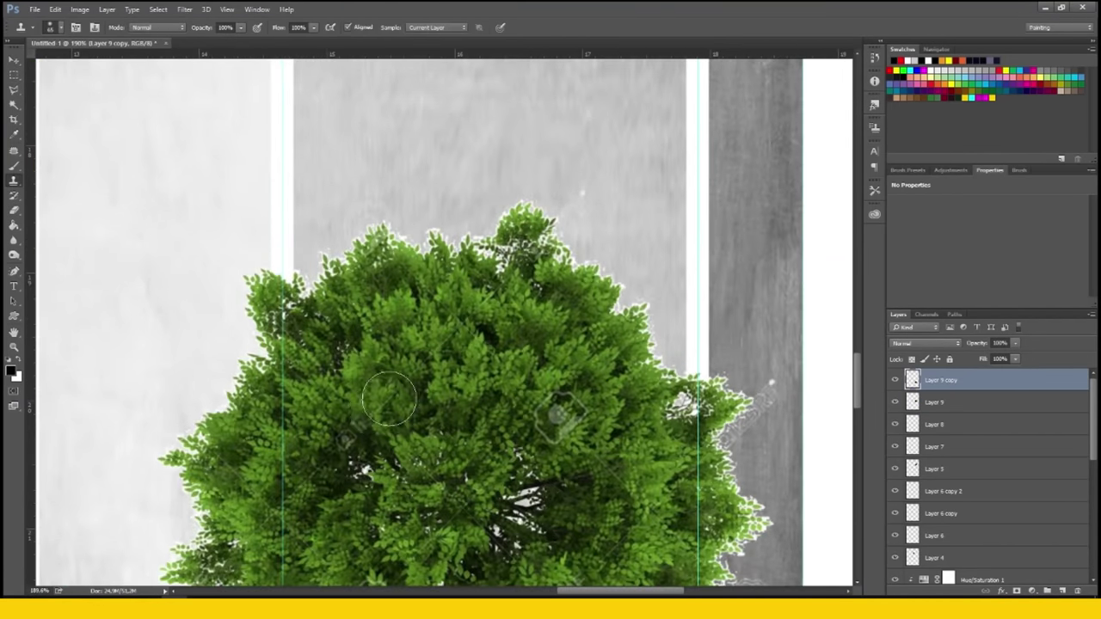
scroll(554, 414, down, 2)
click(79, 8)
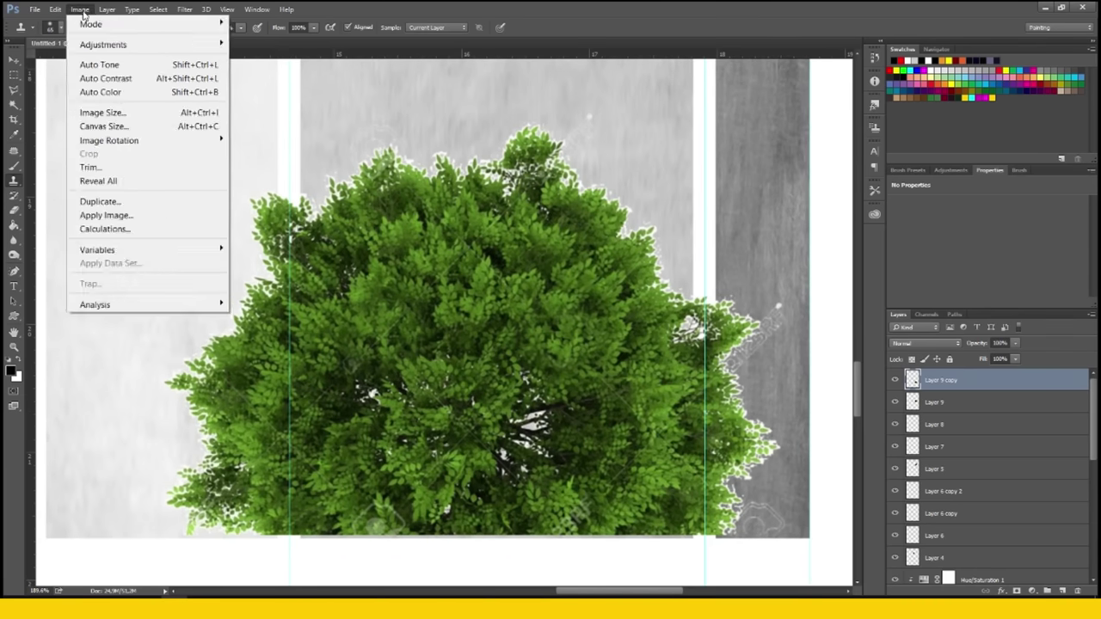
click(297, 565)
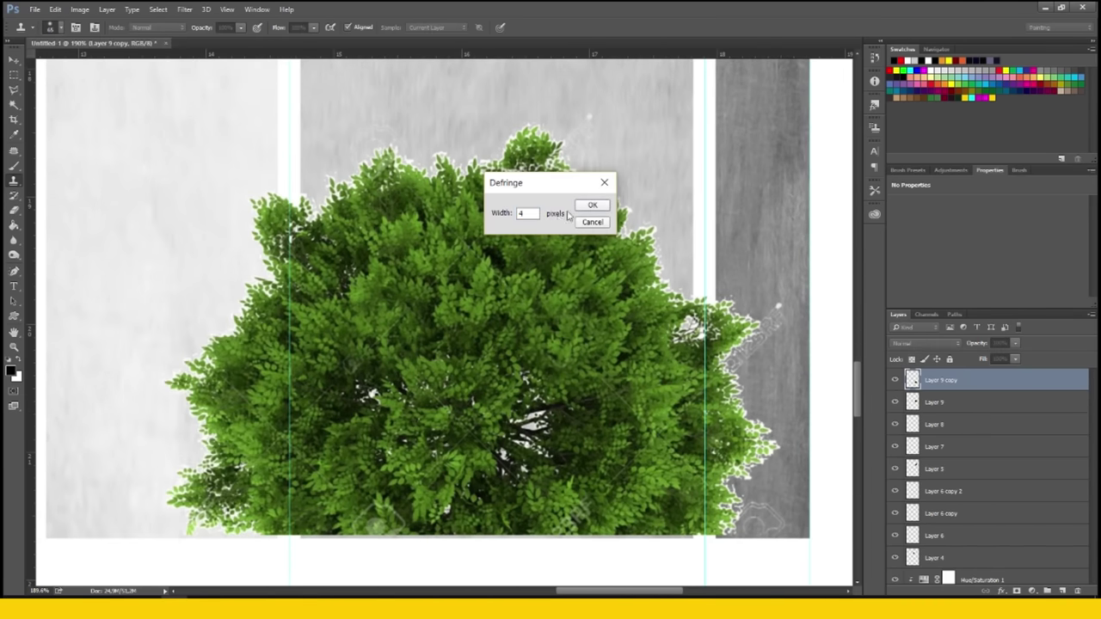
click(592, 205)
click(79, 9)
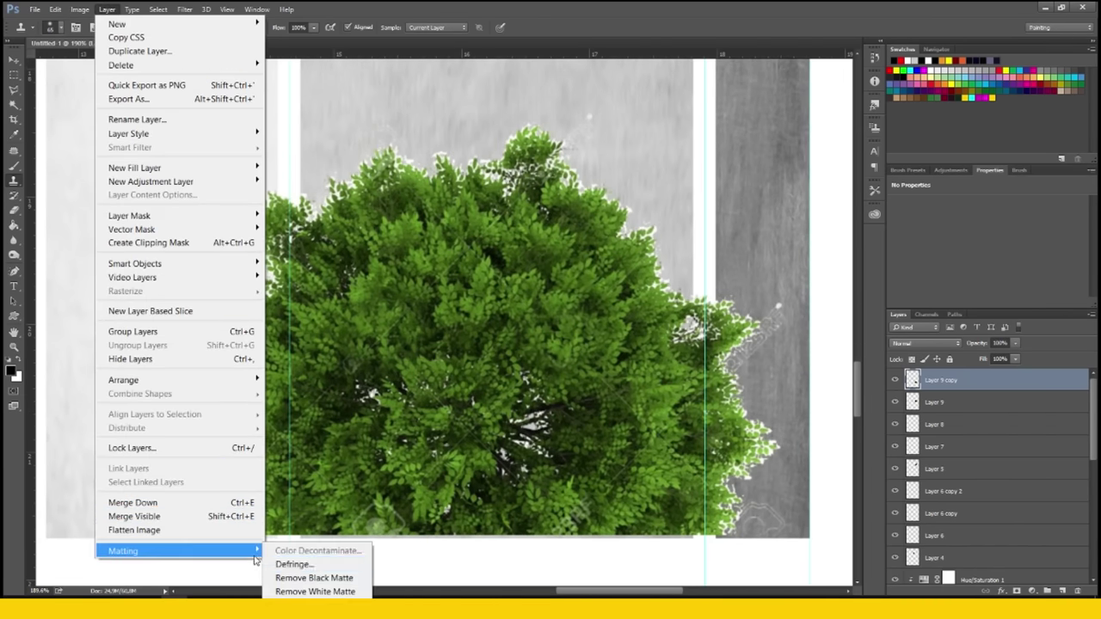
click(292, 564)
click(591, 190)
Magic Wand-select the white fringe around the tree and touch it up with Clone Stamp and Eraser.
scroll(414, 159, up, 2)
key(w)
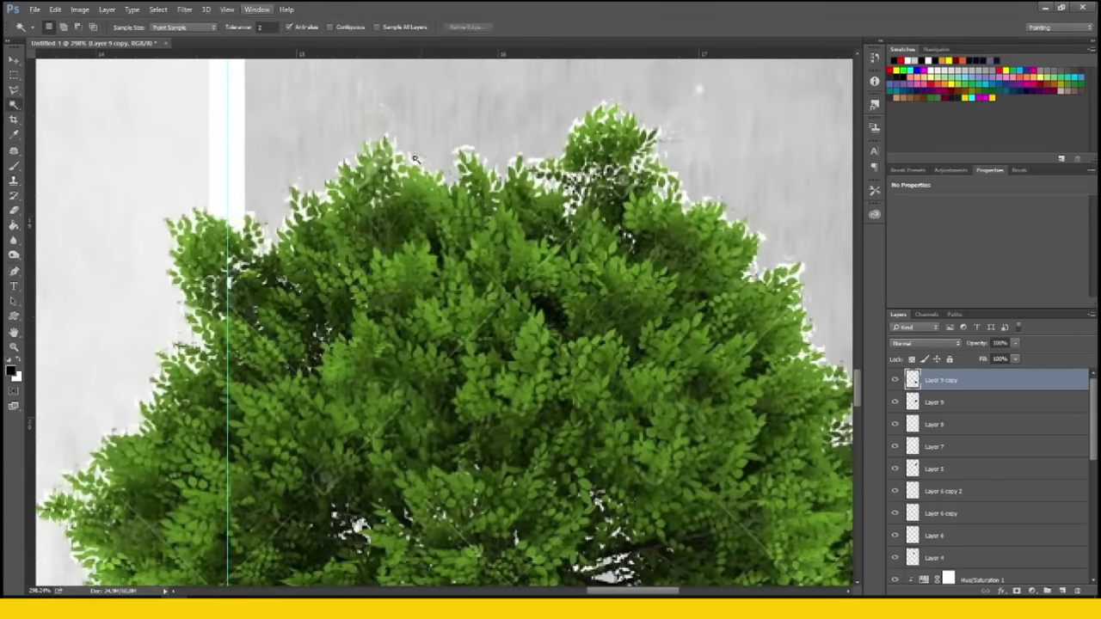
click(413, 159)
key(s)
scroll(395, 158, up, 4)
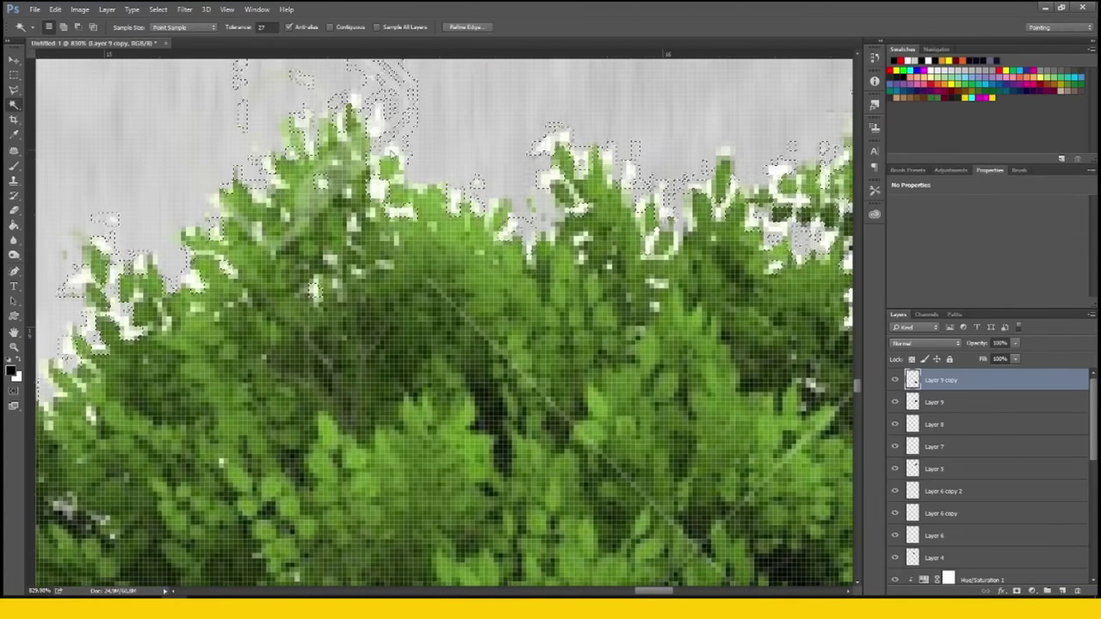
scroll(391, 155, down, 1)
scroll(392, 155, down, 3)
scroll(516, 258, down, 2)
scroll(582, 365, up, 5)
scroll(581, 366, down, 1)
scroll(581, 348, down, 2)
scroll(581, 348, down, 3)
scroll(581, 348, up, 2)
key(e)
scroll(632, 432, up, 3)
key(alt+bracketleft)
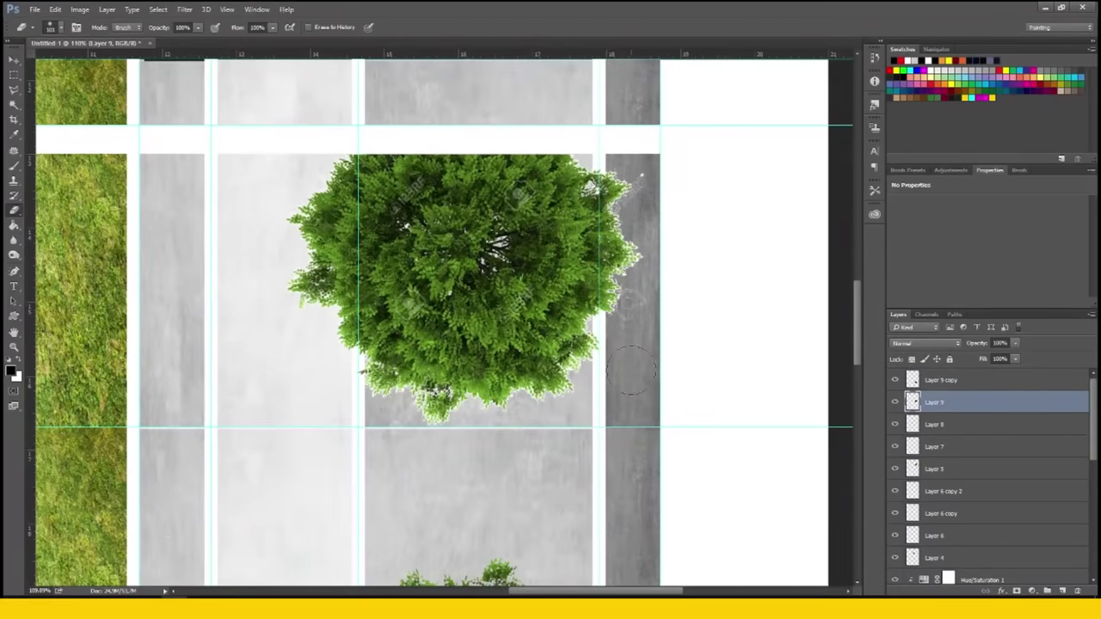
scroll(629, 361, up, 2)
scroll(315, 445, up, 2)
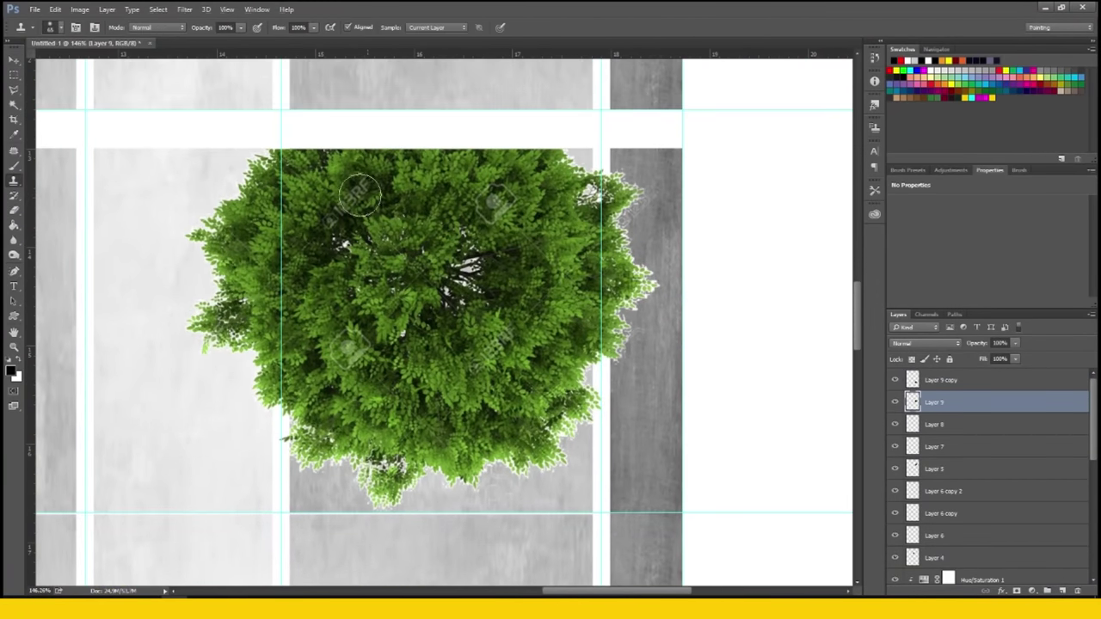
Select both tree layers and merge them into Layer 9 copy.
key(w)
scroll(653, 438, up, 3)
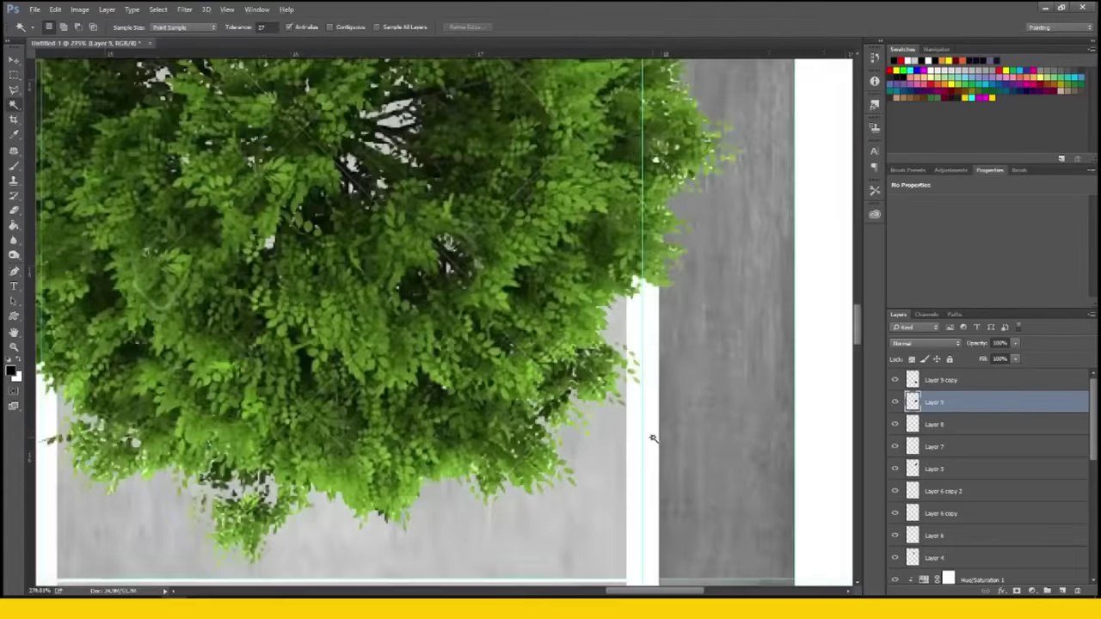
scroll(653, 439, down, 5)
scroll(467, 344, up, 1)
scroll(467, 344, up, 1)
key(v)
click(583, 234)
right_click(645, 344)
click(689, 485)
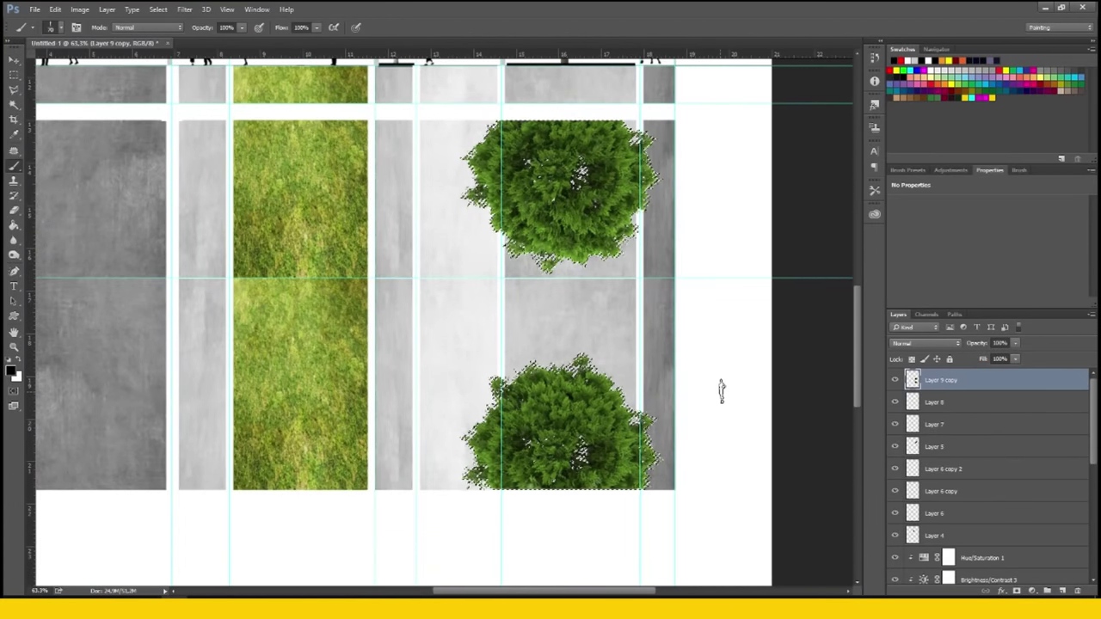
Choose a soft round brush at 10% opacity.
right_click(569, 233)
scroll(774, 473, up, 5)
key(Return)
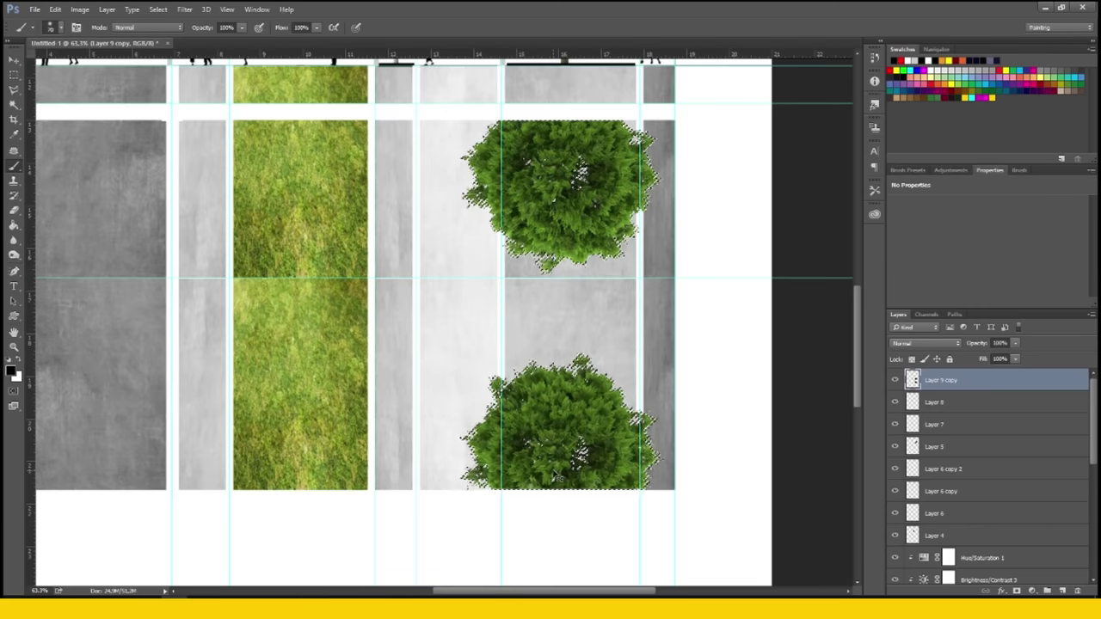
scroll(565, 368, up, 2)
key(1)
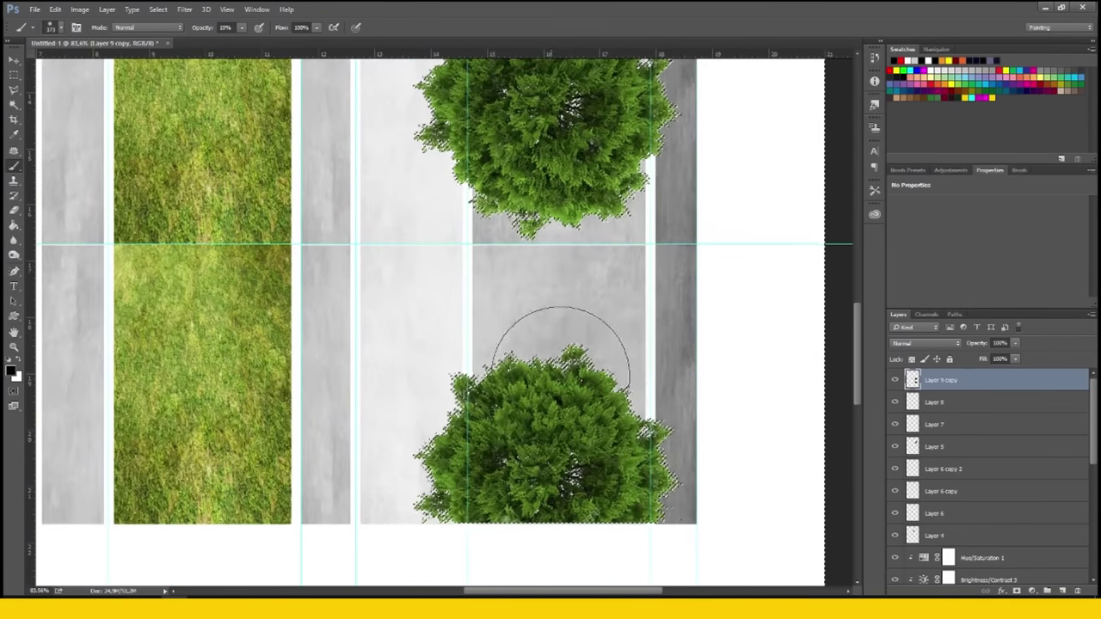
scroll(561, 349, up, 2)
Paint soft grey shadows beside the lower and upper tree crowns.
drag(679, 482, 576, 307)
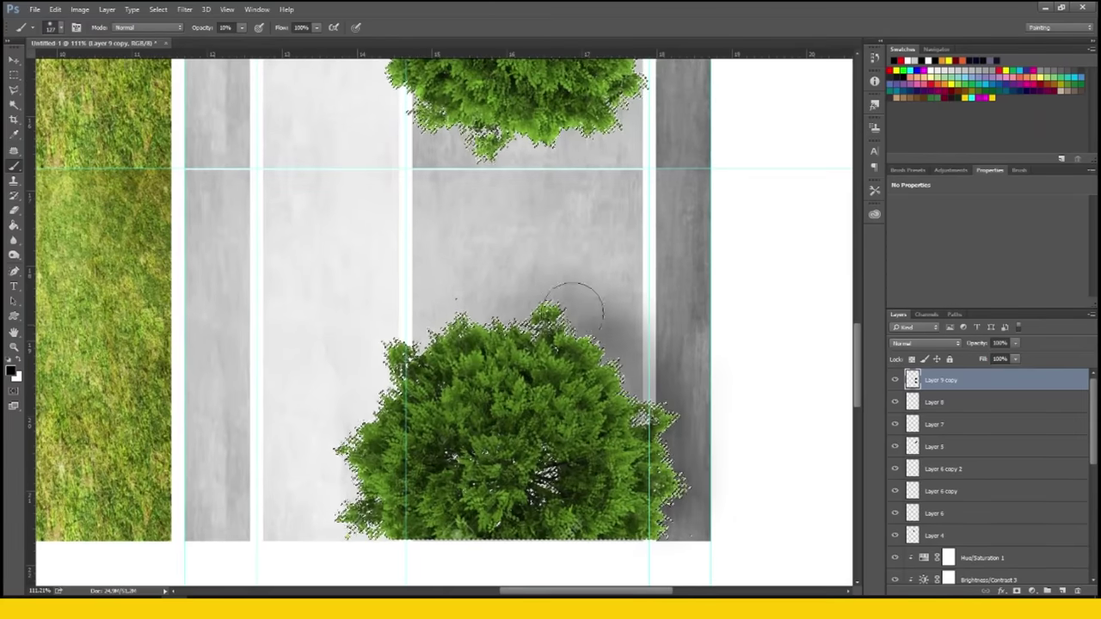
scroll(575, 431, down, 3)
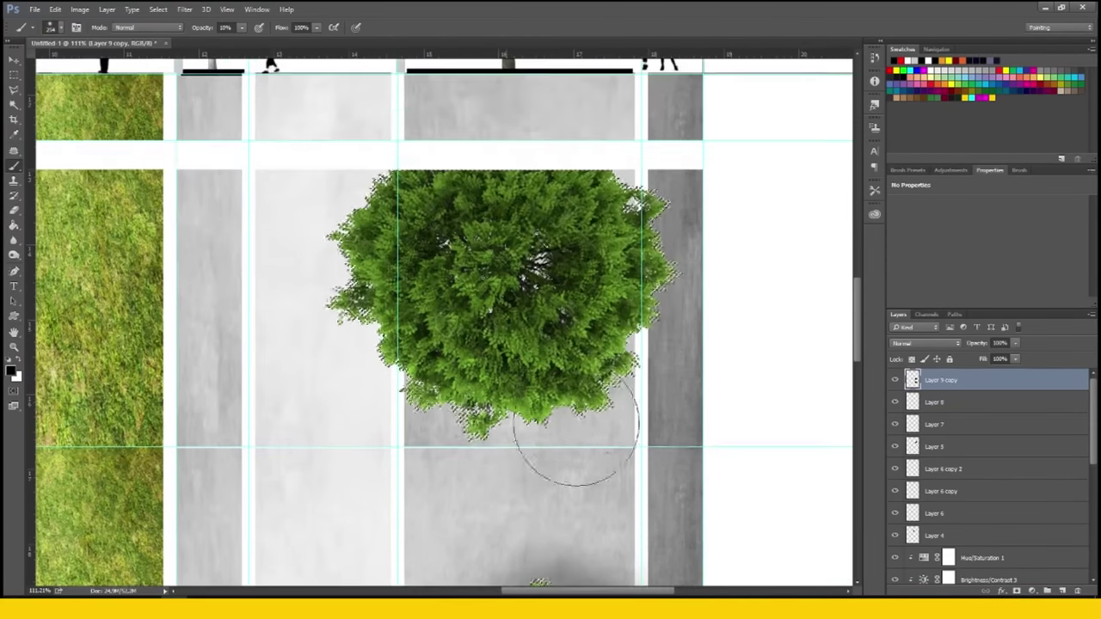
mouse_move(679, 206)
mouse_down()
mouse_move(651, 393)
mouse_move(607, 478)
mouse_up()
scroll(656, 413, down, 5)
scroll(657, 413, up, 2)
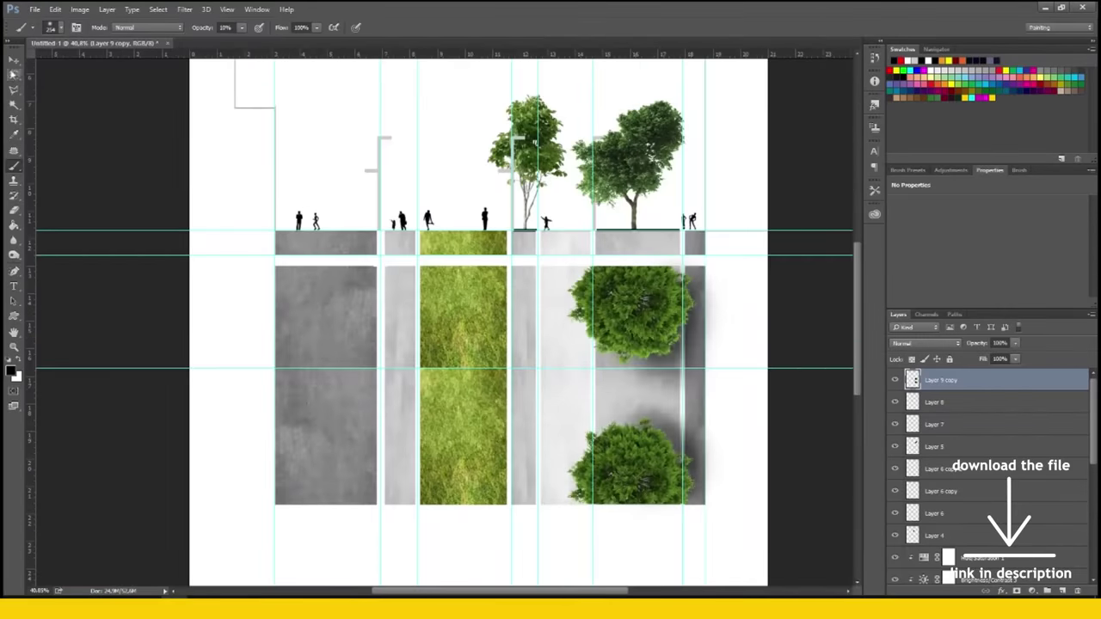
Copy the sugar gum top-view tree image from Chrome and paste it into the plan as Layer 9.
click(15, 256)
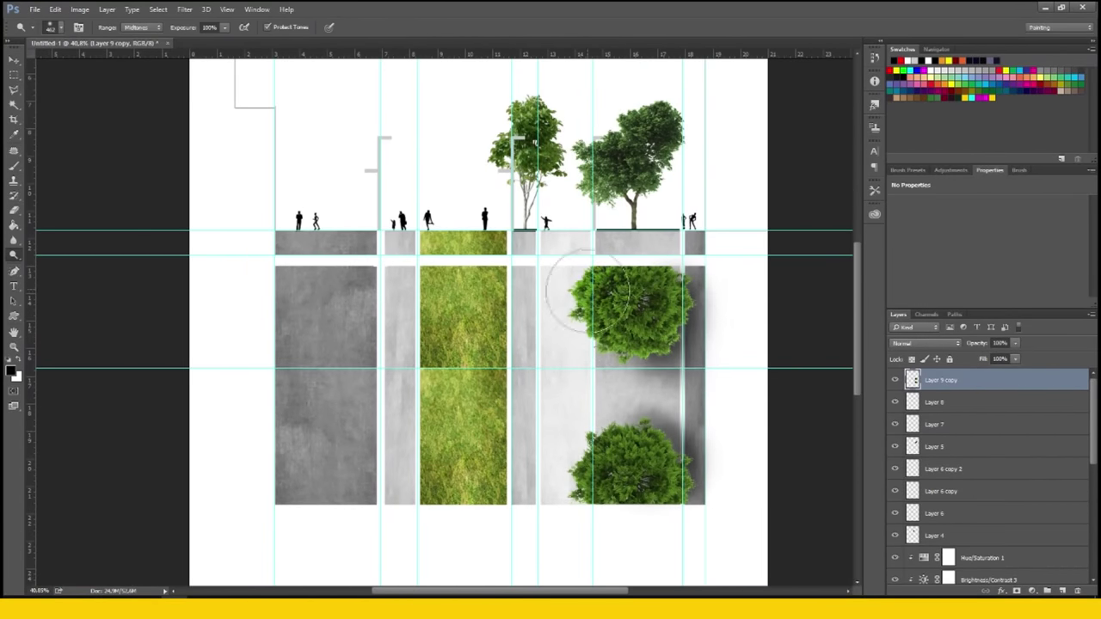
scroll(388, 254, down, 3)
scroll(387, 254, up, 2)
key(v)
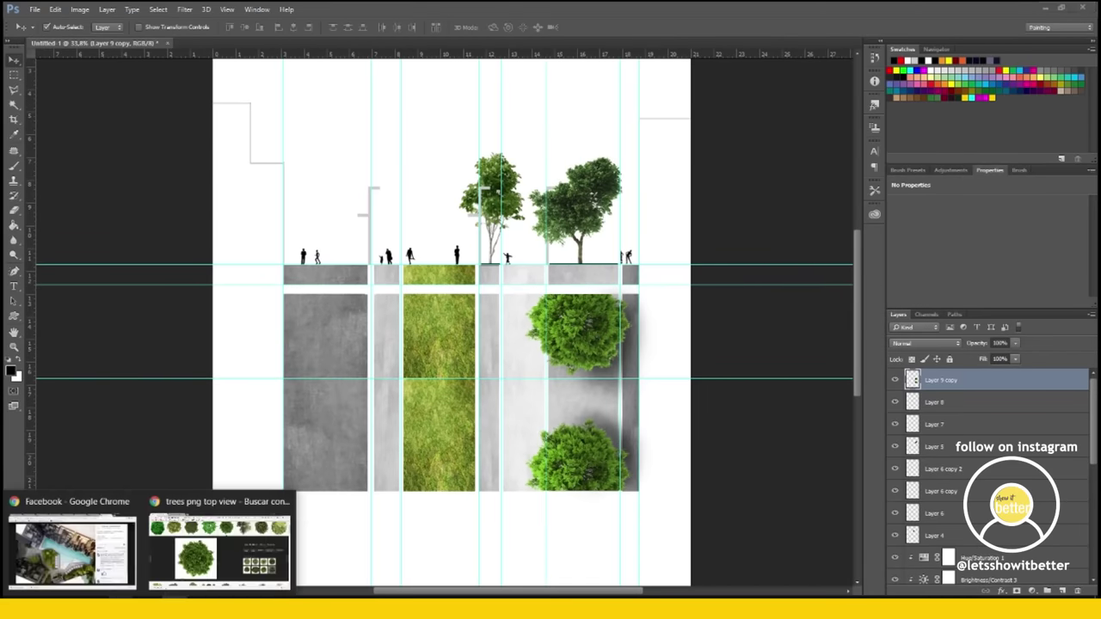
click(221, 551)
click(736, 429)
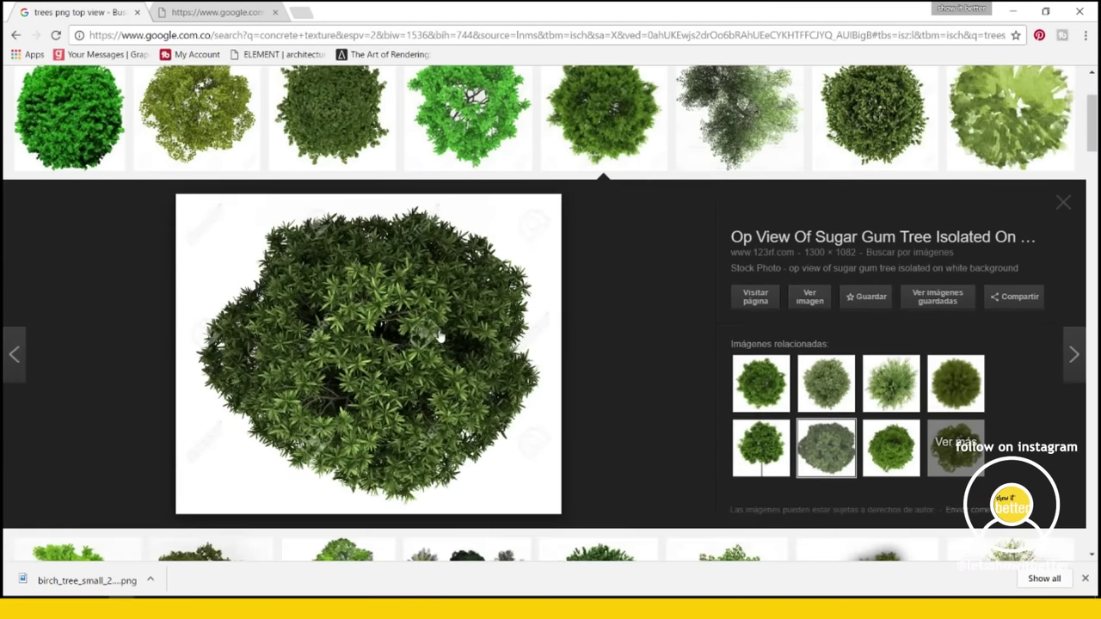
right_click(461, 295)
click(491, 453)
key(ctrl+v)
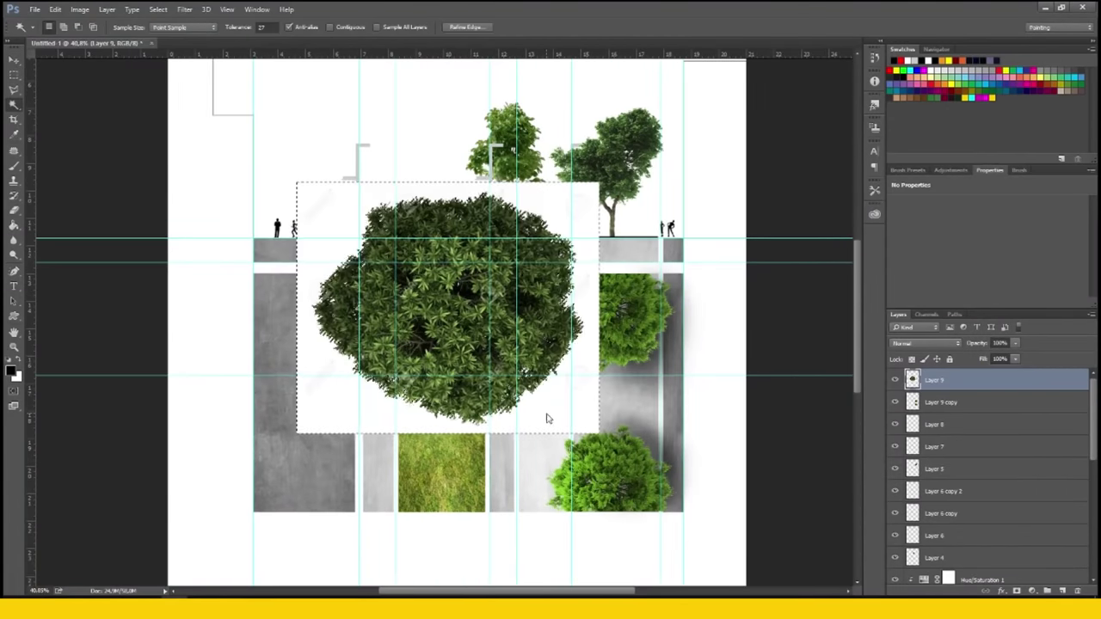
Shrink the pasted tree to a small crown beside the grass strip.
key(ctrl+t)
drag(573, 167, 393, 327)
mouse_move(366, 374)
mouse_down()
mouse_move(529, 284)
mouse_move(525, 509)
mouse_move(364, 428)
mouse_up()
key(Return)
Position the second small dark tree crown along the grass strip's edge.
scroll(525, 509, up, 2)
key(m)
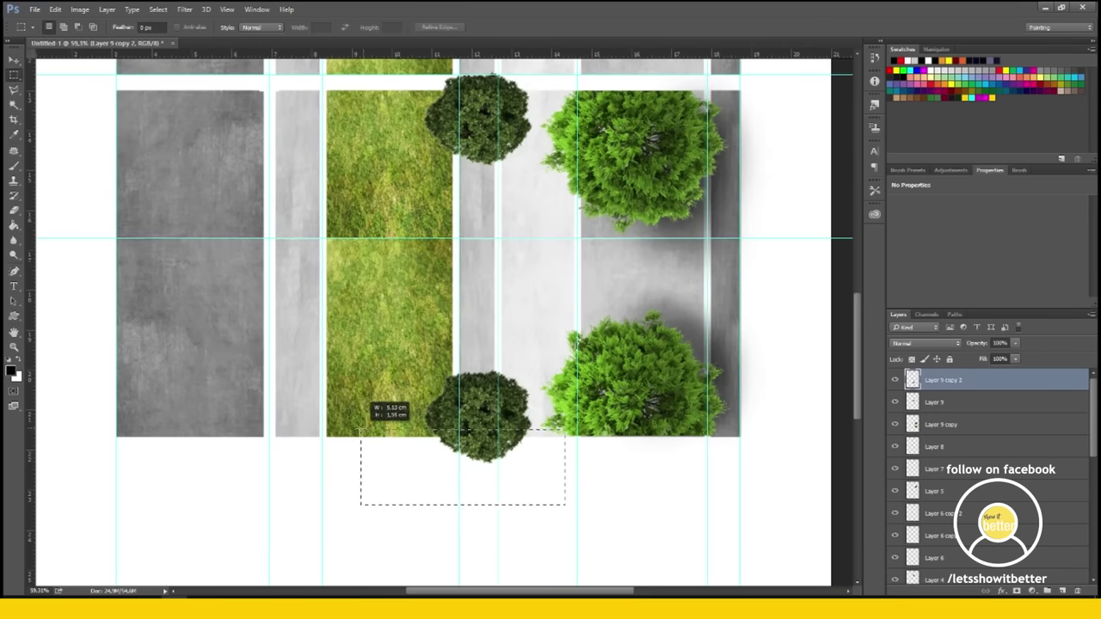
scroll(586, 287, up, 5)
ctrl+click(586, 286)
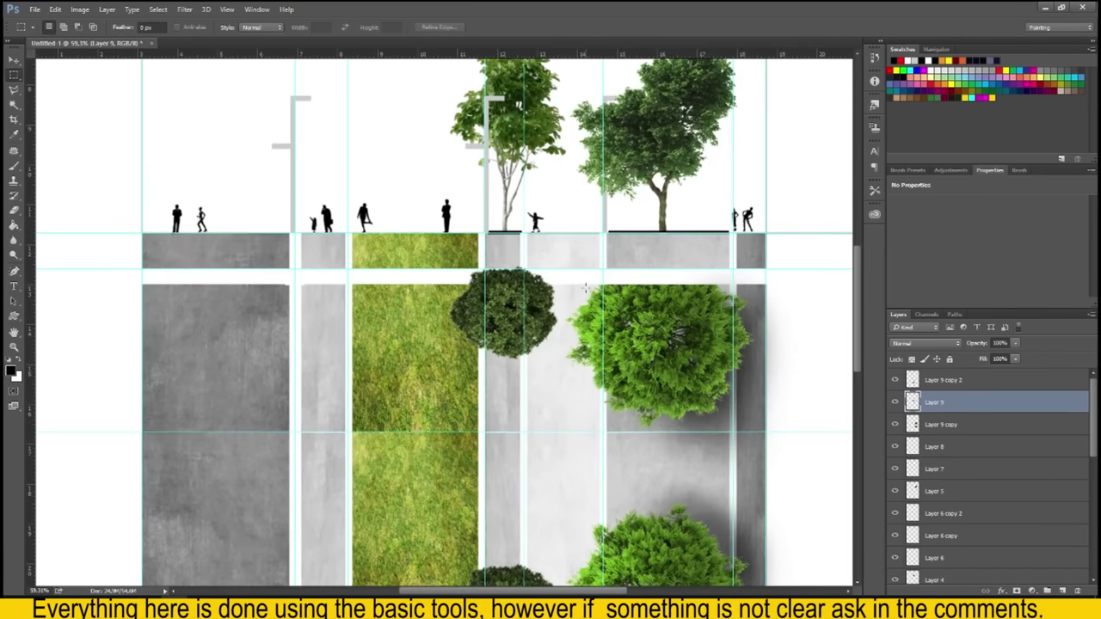
scroll(482, 284, up, 2)
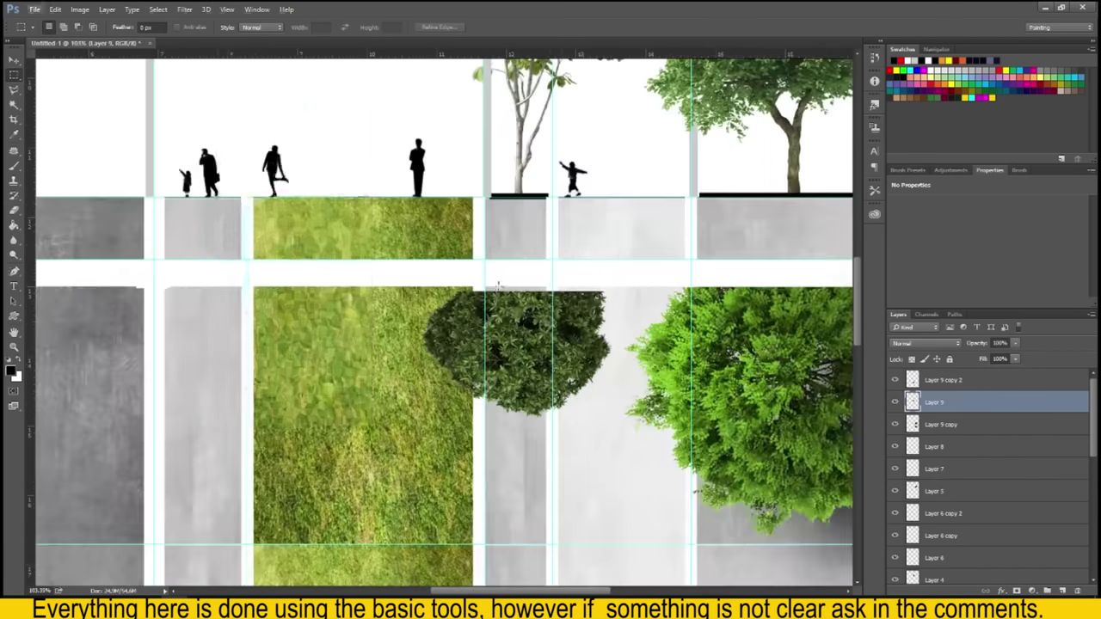
key(v)
drag(510, 312, 506, 309)
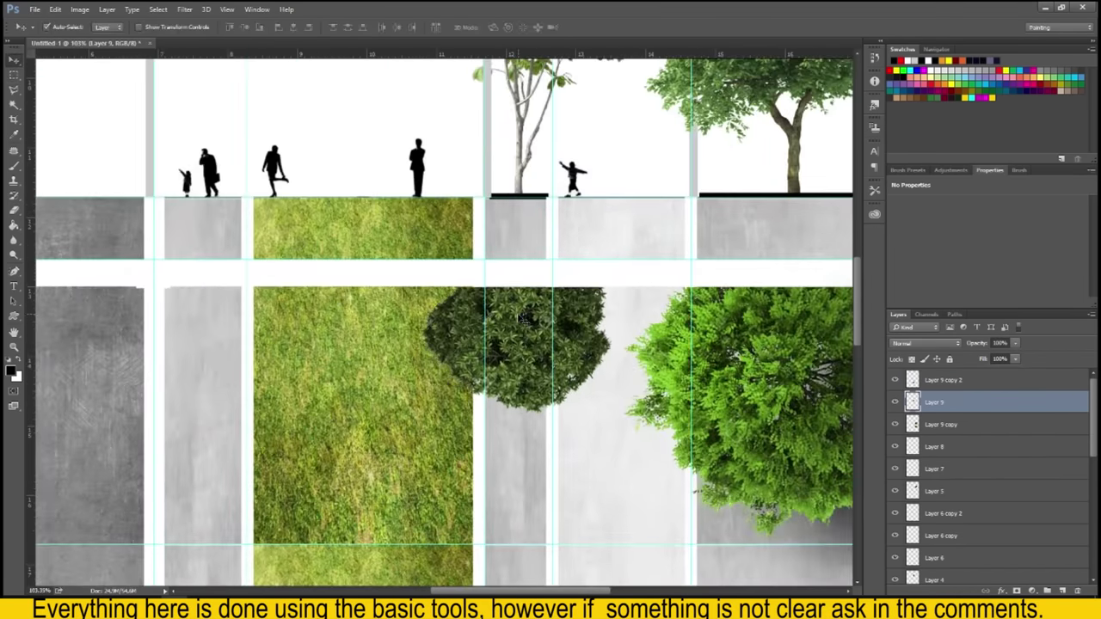
Merge the two small tree crown layers into one.
scroll(555, 429, down, 2)
shift+click(947, 379)
right_click(978, 411)
click(731, 484)
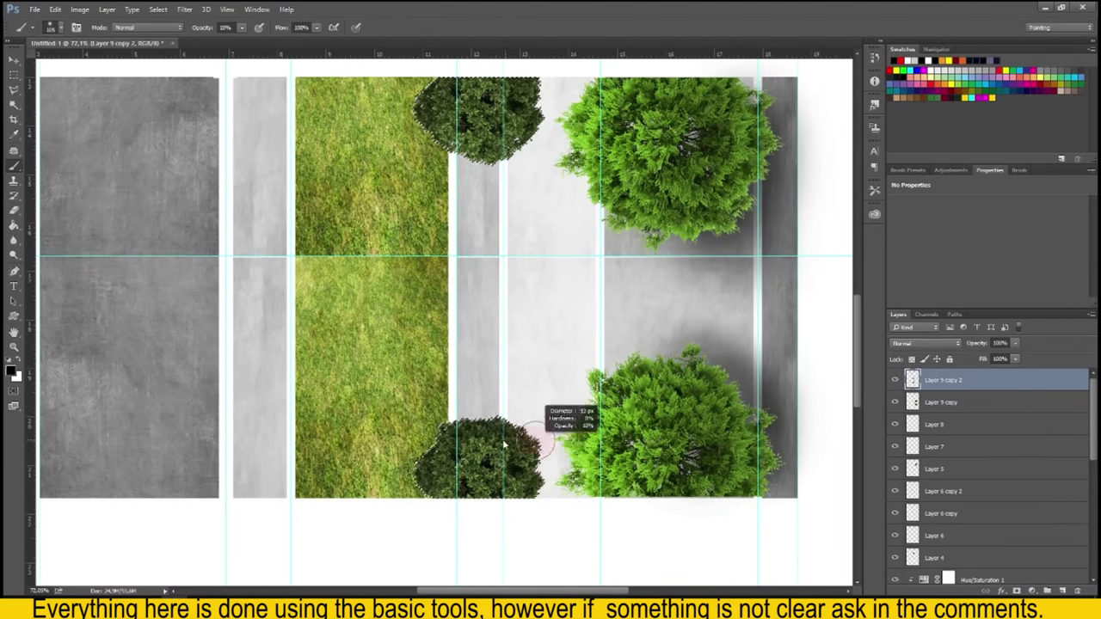
key(b)
scroll(446, 319, up, 3)
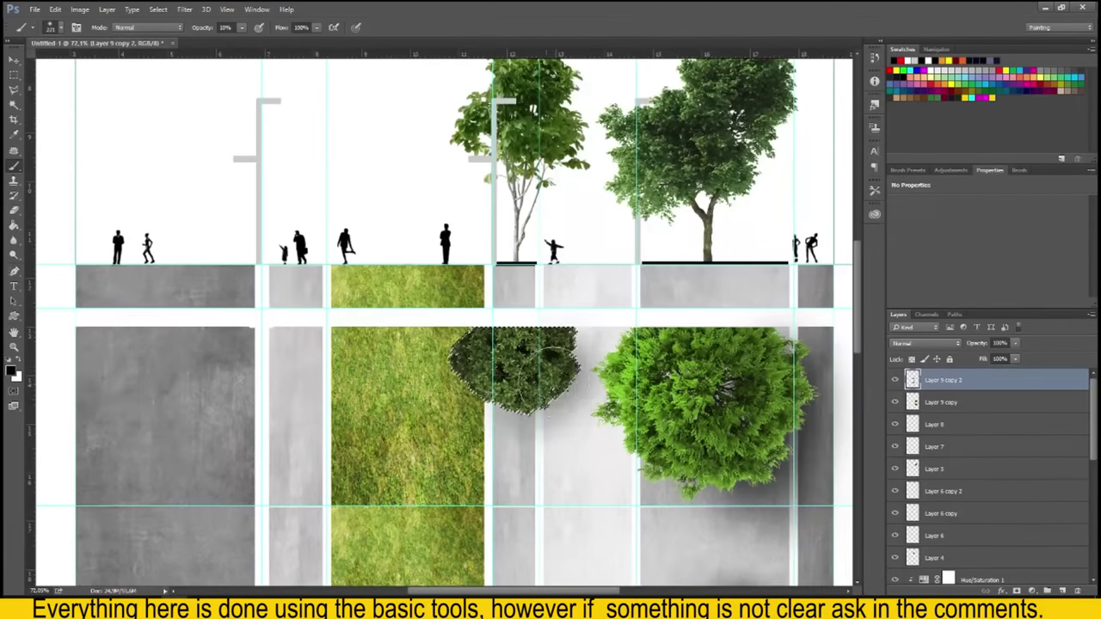
scroll(471, 329, down, 3)
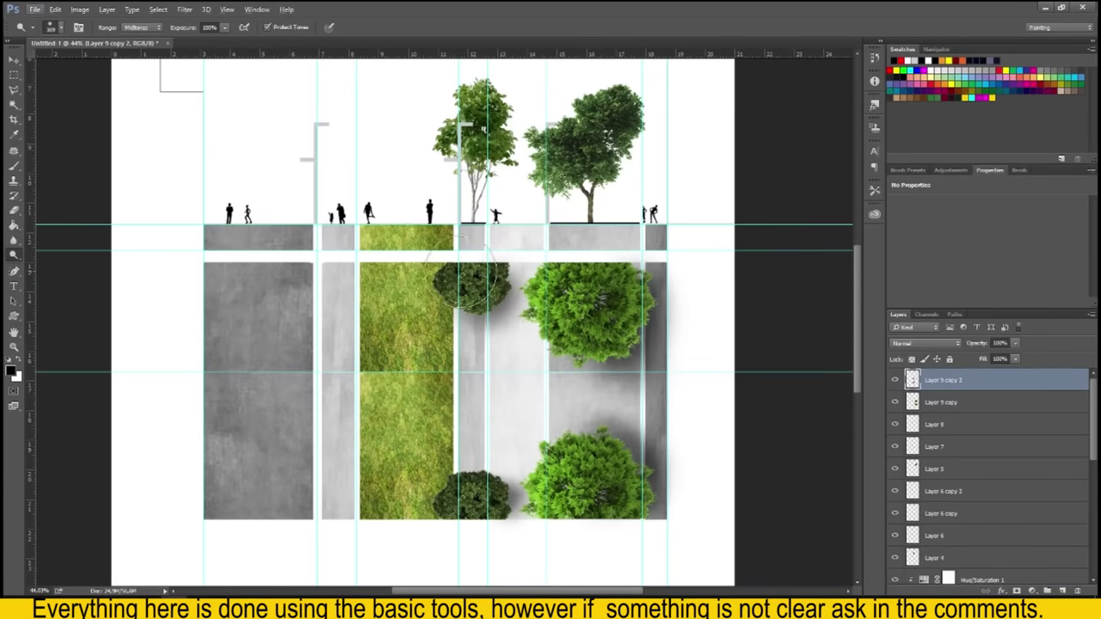
scroll(413, 322, down, 3)
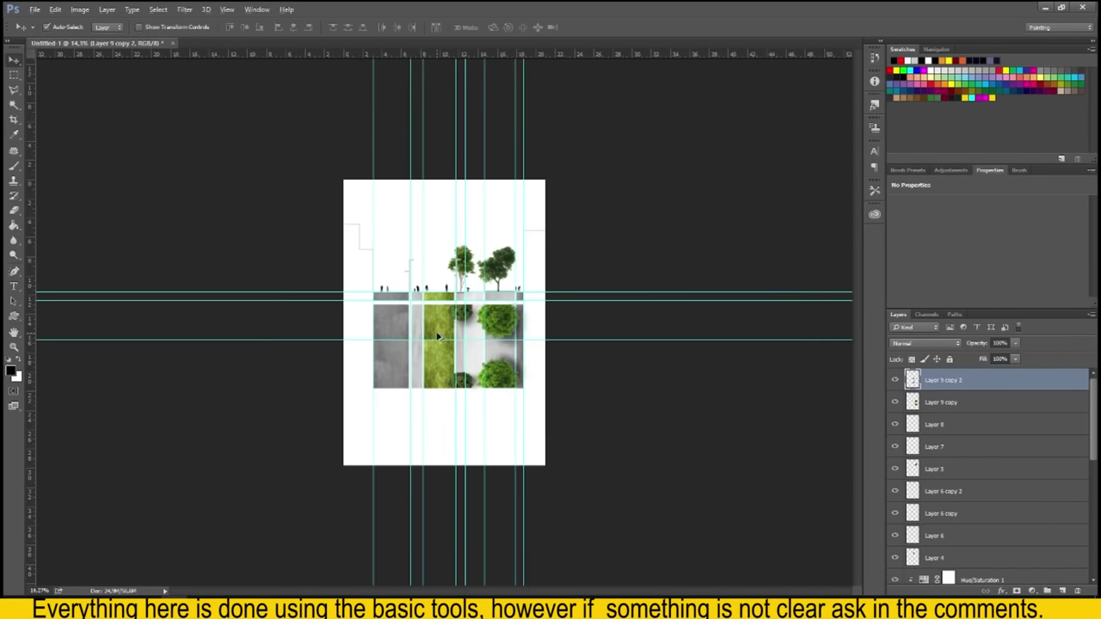
scroll(413, 322, up, 3)
scroll(413, 322, down, 1)
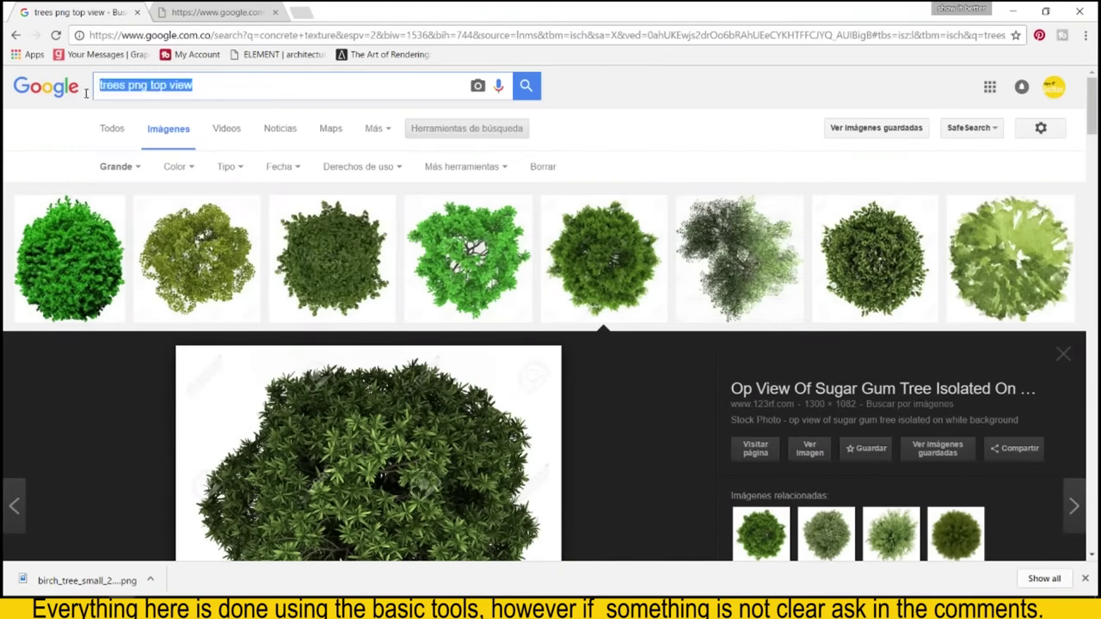
Search 'people top', copy the people silhouettes image and paste it as Layer 10.
text(people top)
click(155, 108)
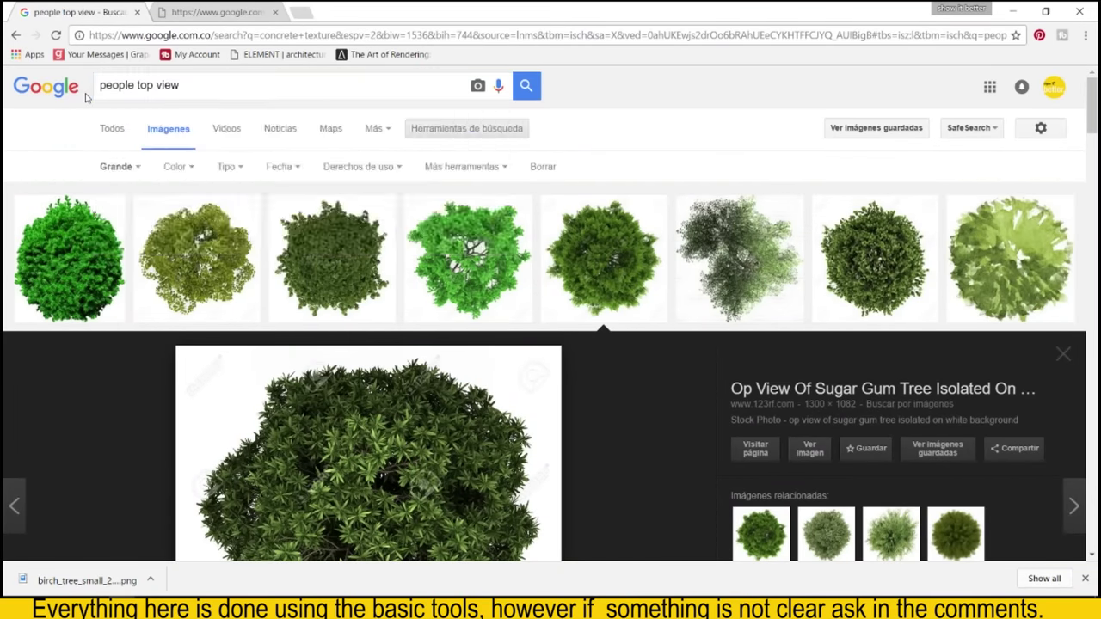
click(944, 254)
right_click(590, 325)
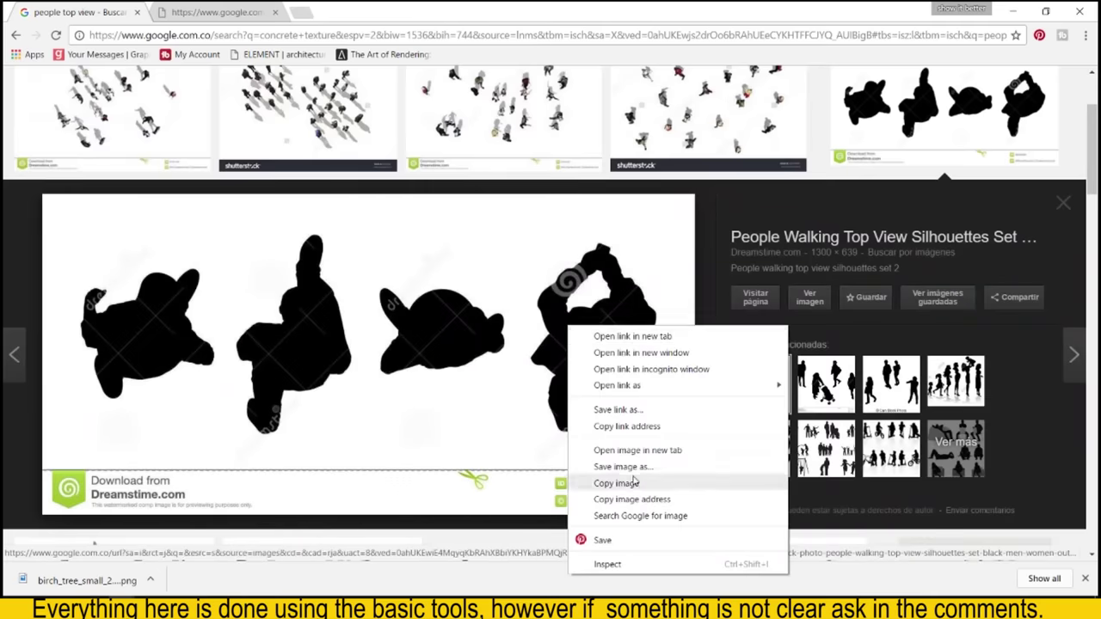
click(614, 482)
key(alt+Tab)
key(ctrl+v)
Shrink the pasted silhouettes image onto the left concrete strip.
key(ctrl+t)
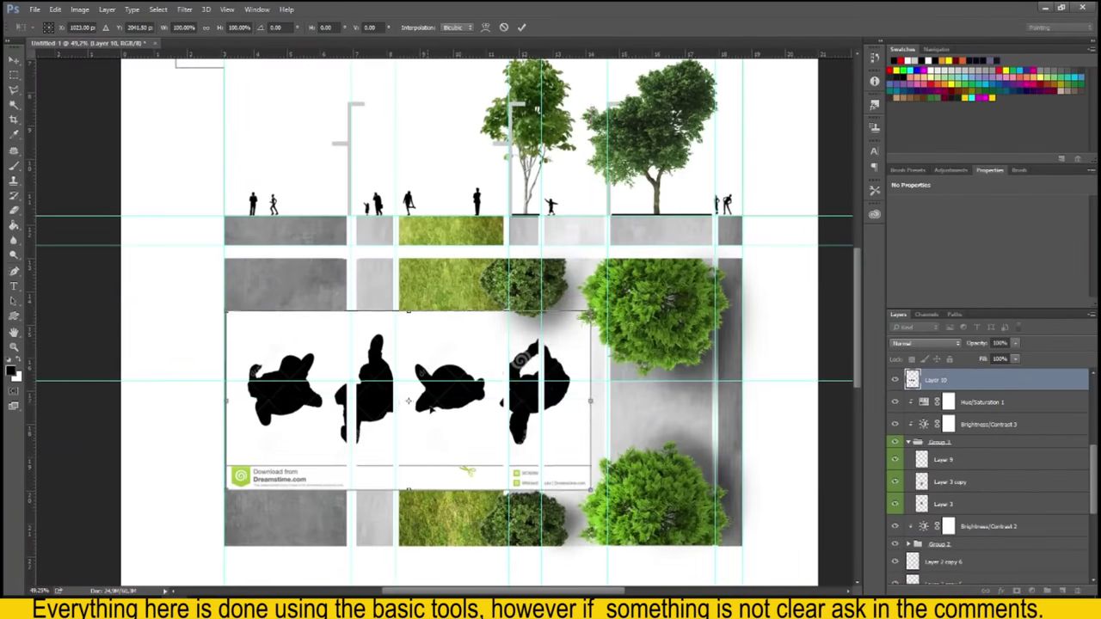
key(ctrl+minus)
drag(577, 467, 361, 389)
key(Return)
Delete the white background around the figures.
key(ctrl+plus)
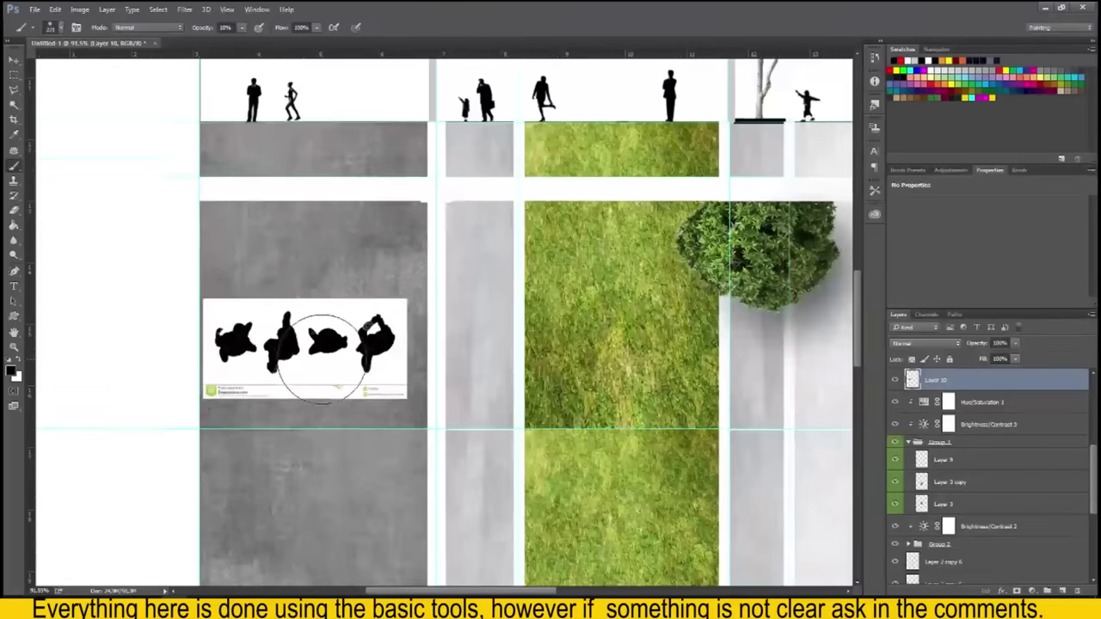
key(ctrl+plus)
key(m)
drag(177, 427, 428, 386)
click(400, 366)
key(Delete)
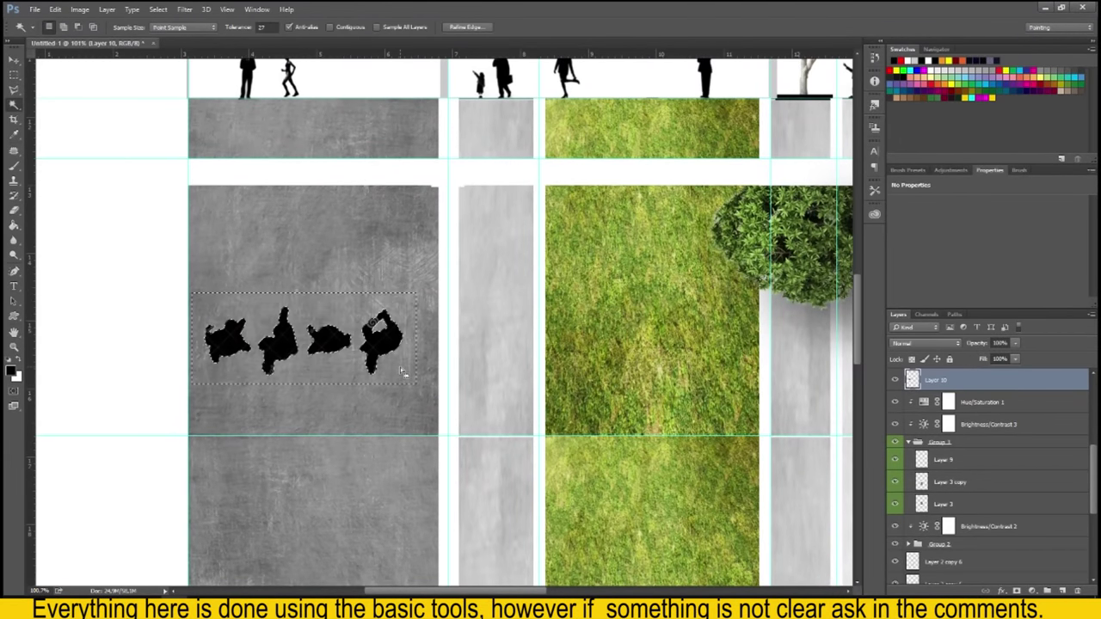
Scale the silhouettes smaller and brush a soft diagonal shadow down-right from a figure.
key(ctrl+t)
drag(402, 307, 370, 320)
key(Return)
key(b)
scroll(330, 352, up, 1)
alt+right_click(357, 353)
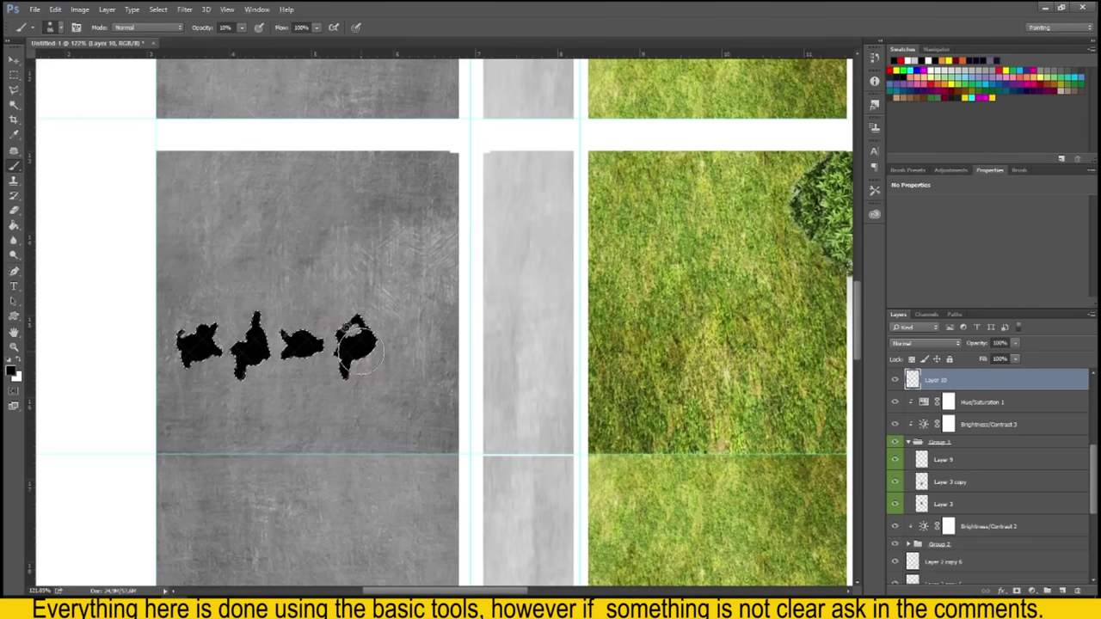
drag(360, 353, 420, 430)
drag(379, 368, 420, 428)
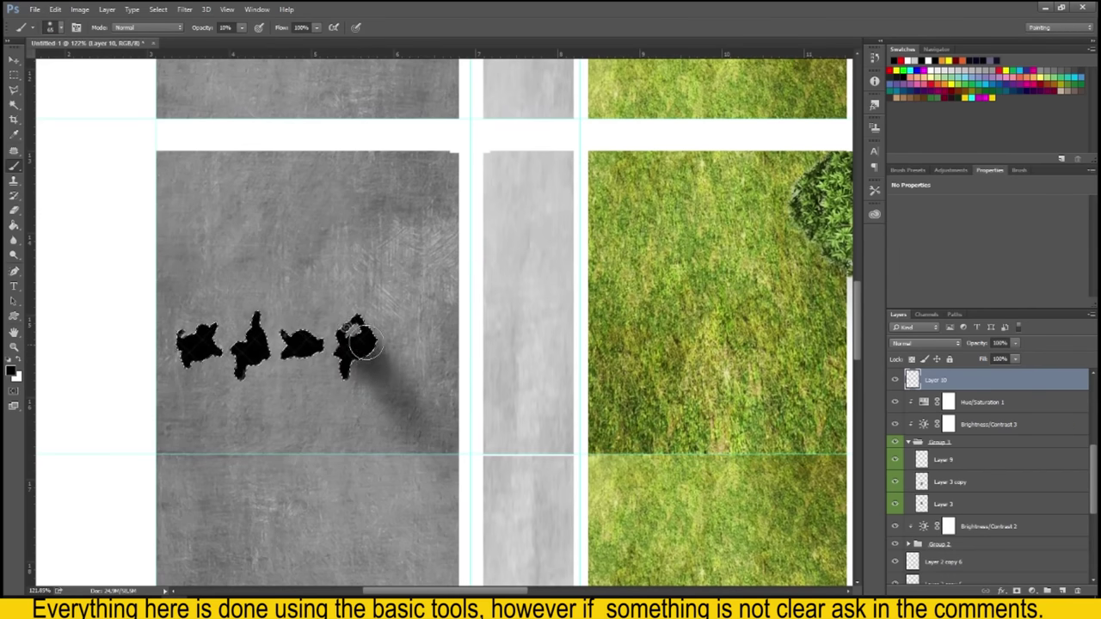
Place figure copies with shadows on the right and lower concrete paths.
key(v)
scroll(363, 352, down, 3)
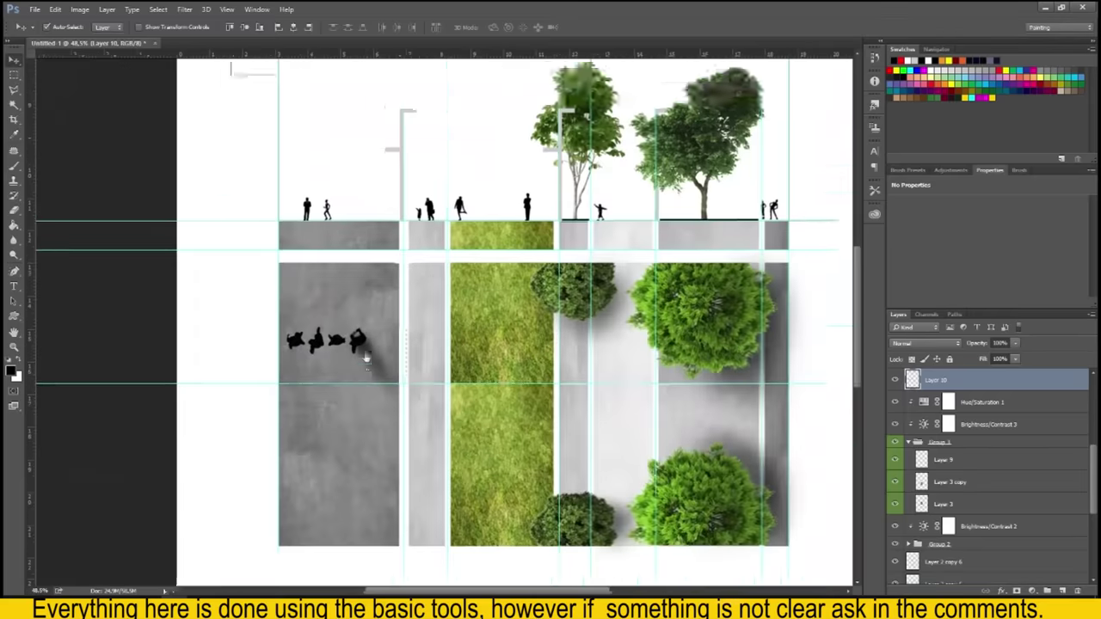
drag(357, 314, 603, 333)
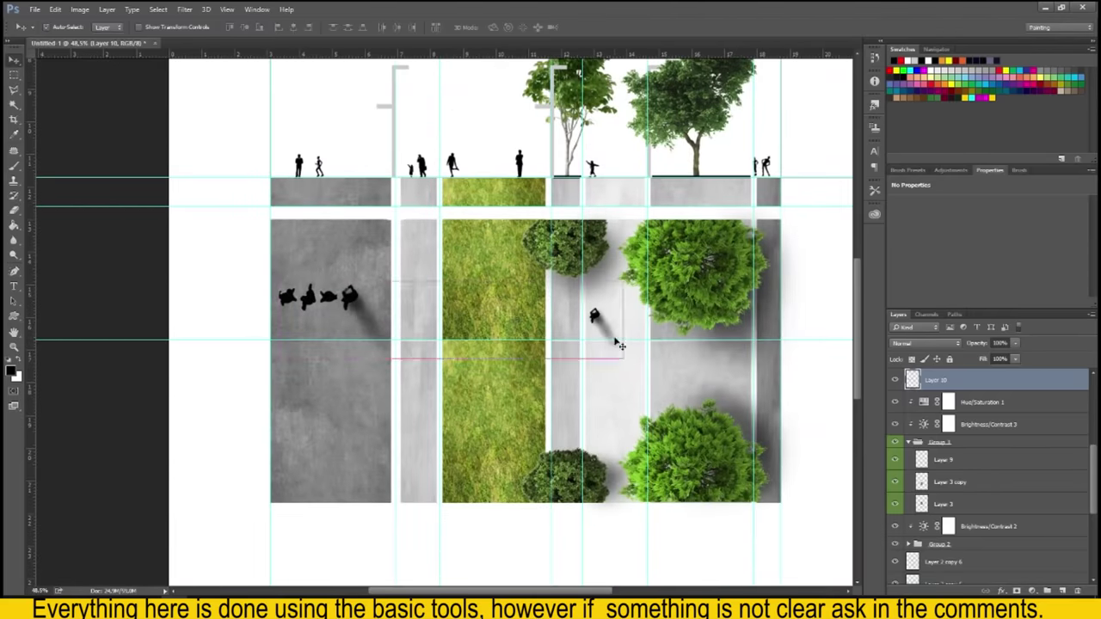
key(m)
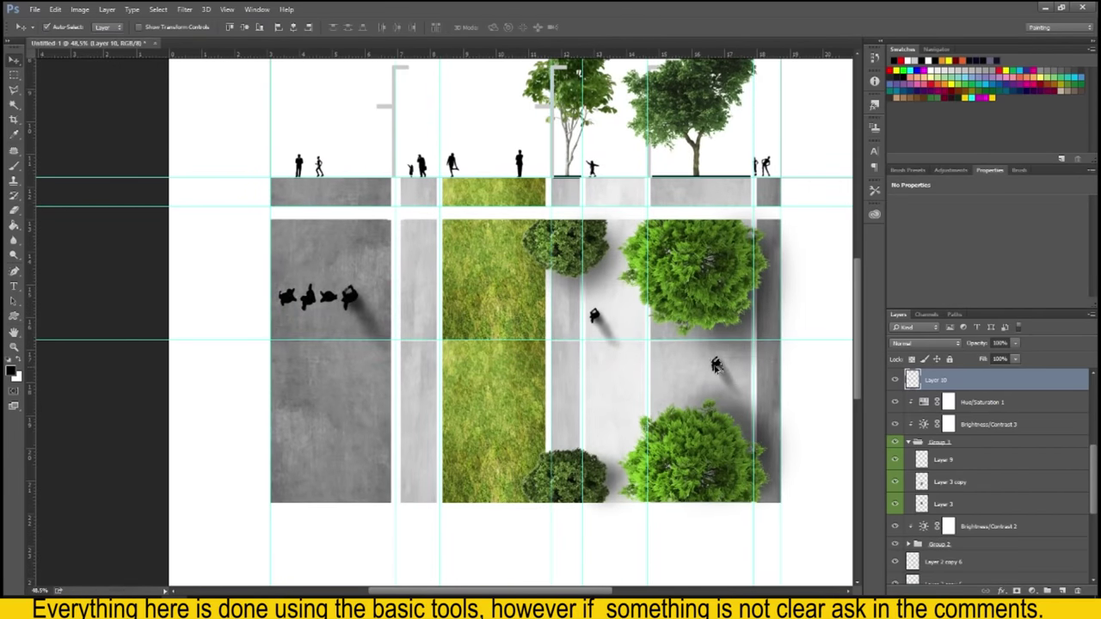
drag(601, 400, 396, 469)
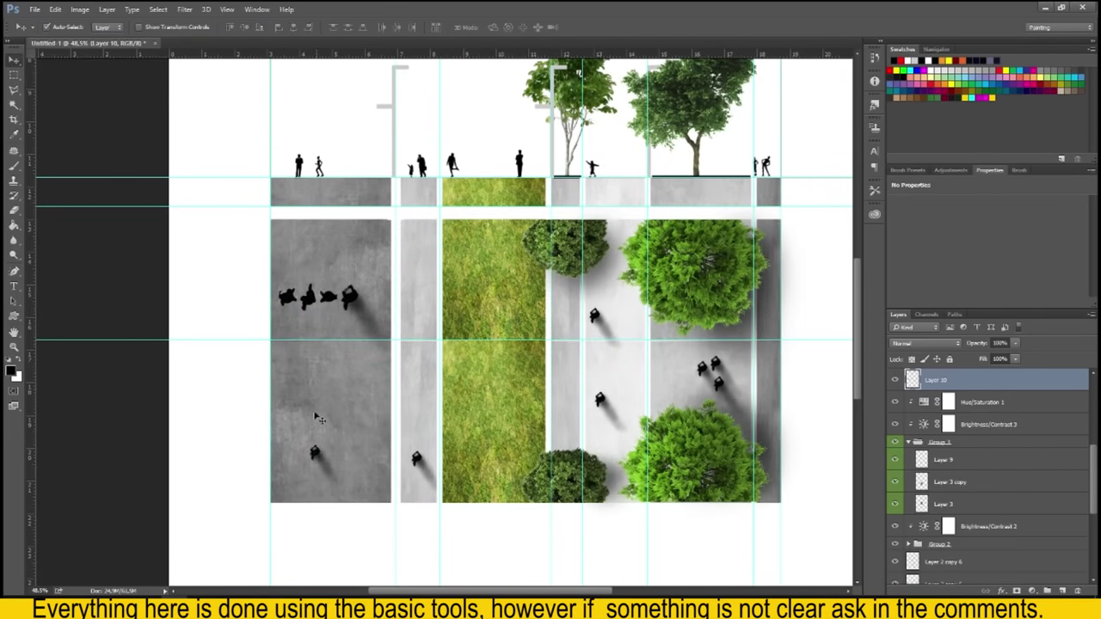
scroll(318, 418, down, 3)
scroll(323, 395, up, 3)
scroll(327, 370, up, 1)
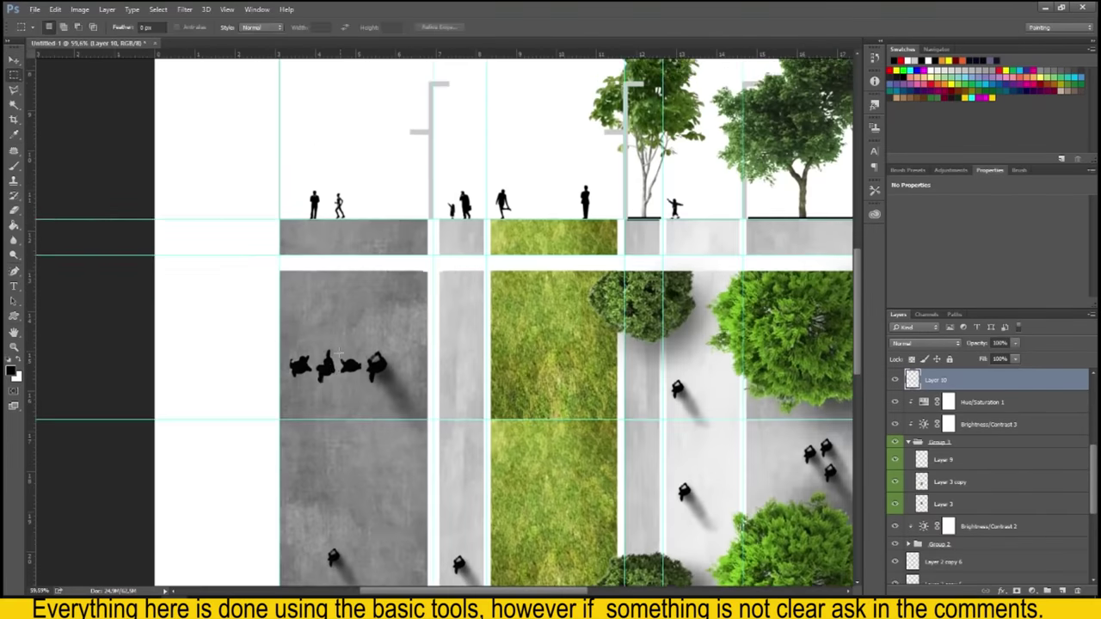
key(v)
drag(355, 375, 354, 366)
Duplicate single silhouettes with shadows and spread more across the concrete strips.
key(b)
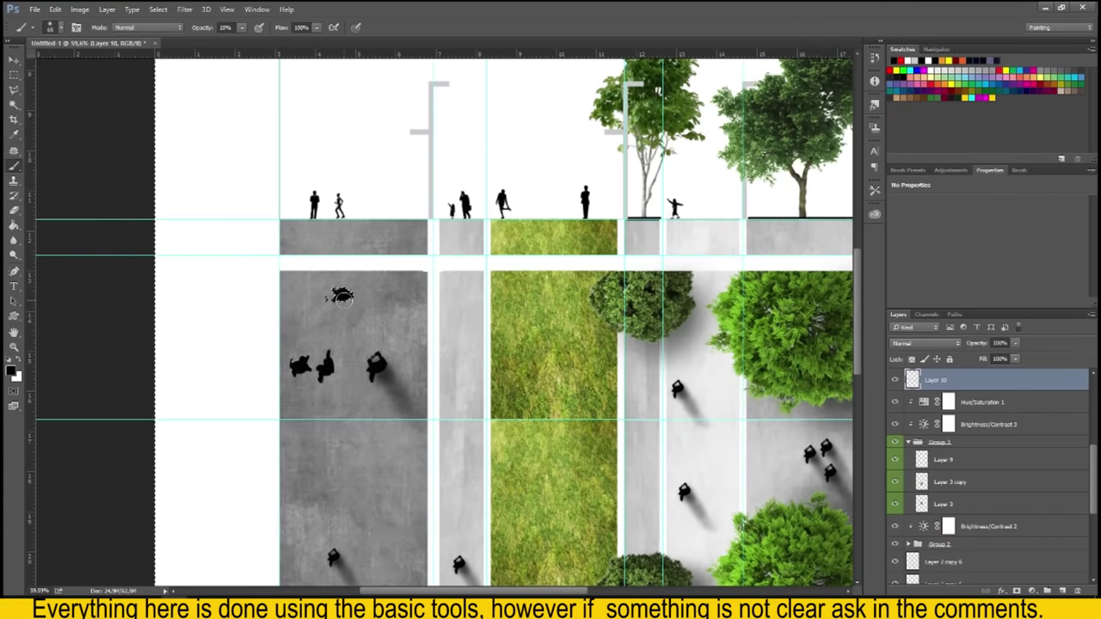
key(m)
mouse_move(334, 293)
mouse_down()
mouse_move(352, 315)
mouse_move(690, 361)
mouse_move(714, 325)
mouse_up()
key(ctrl+t)
key(Return)
scroll(644, 459, down, 2)
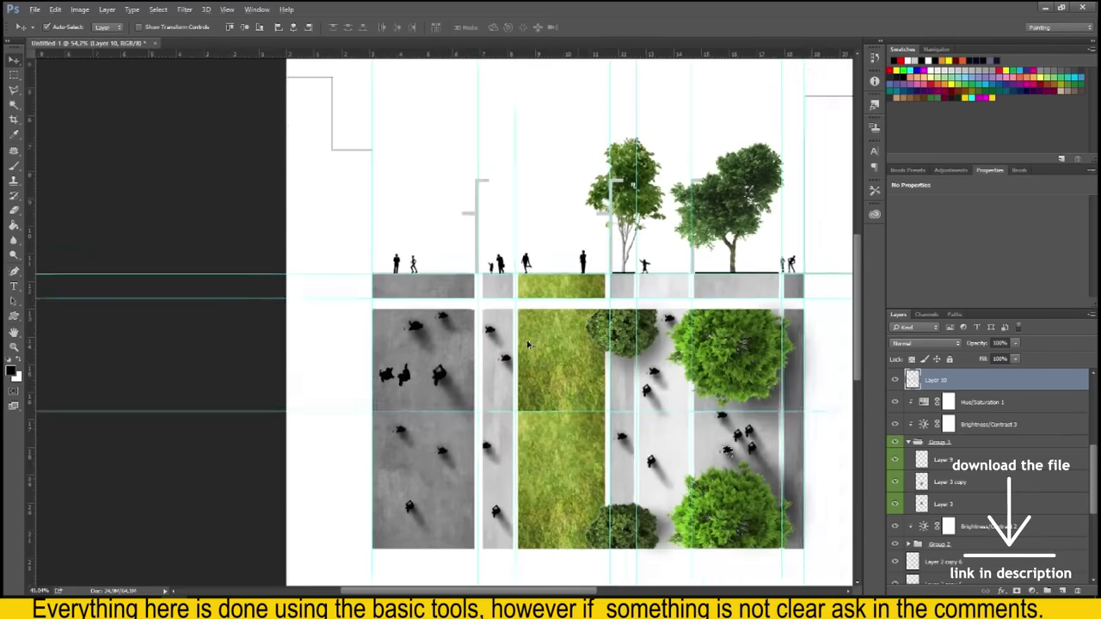
key(m)
drag(263, 319, 307, 351)
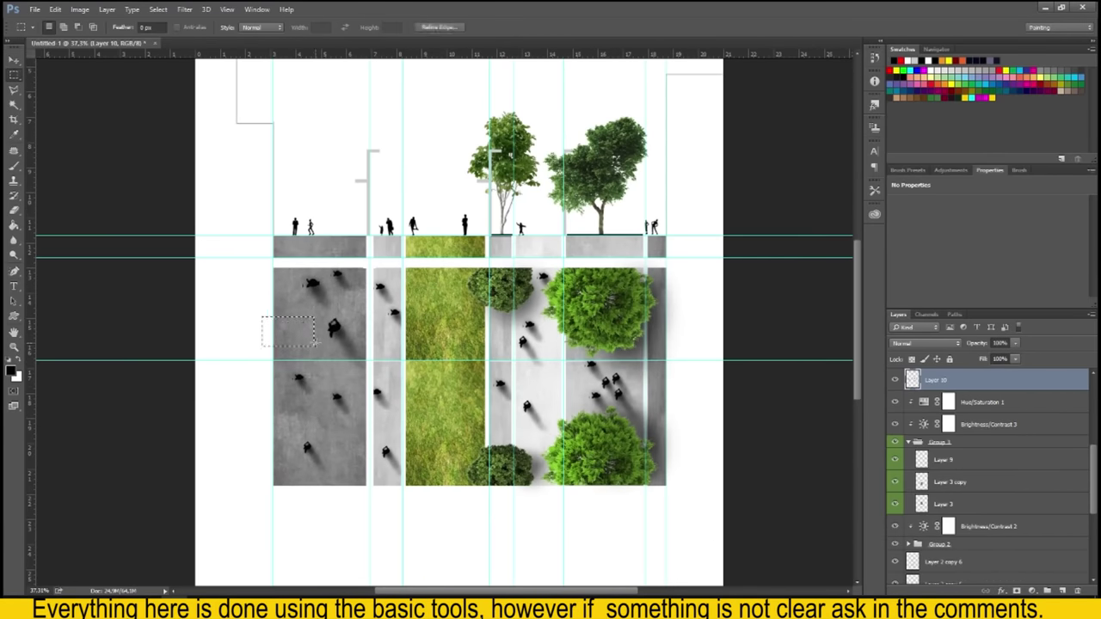
click(315, 343)
scroll(315, 343, down, 3)
scroll(366, 335, up, 4)
scroll(524, 360, up, 1)
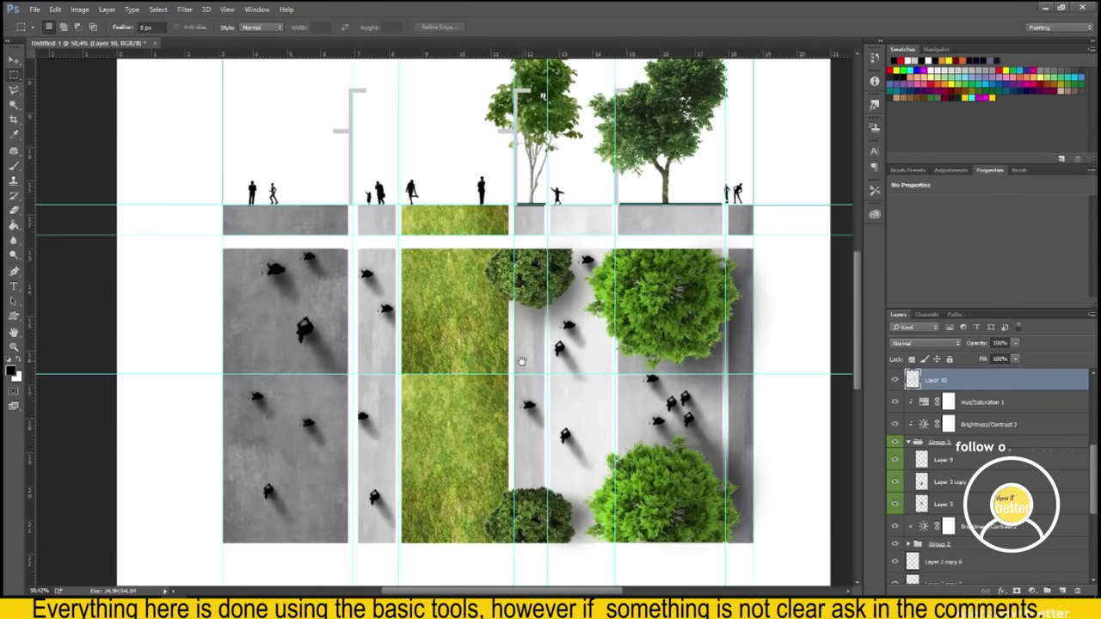
scroll(488, 356, up, 2)
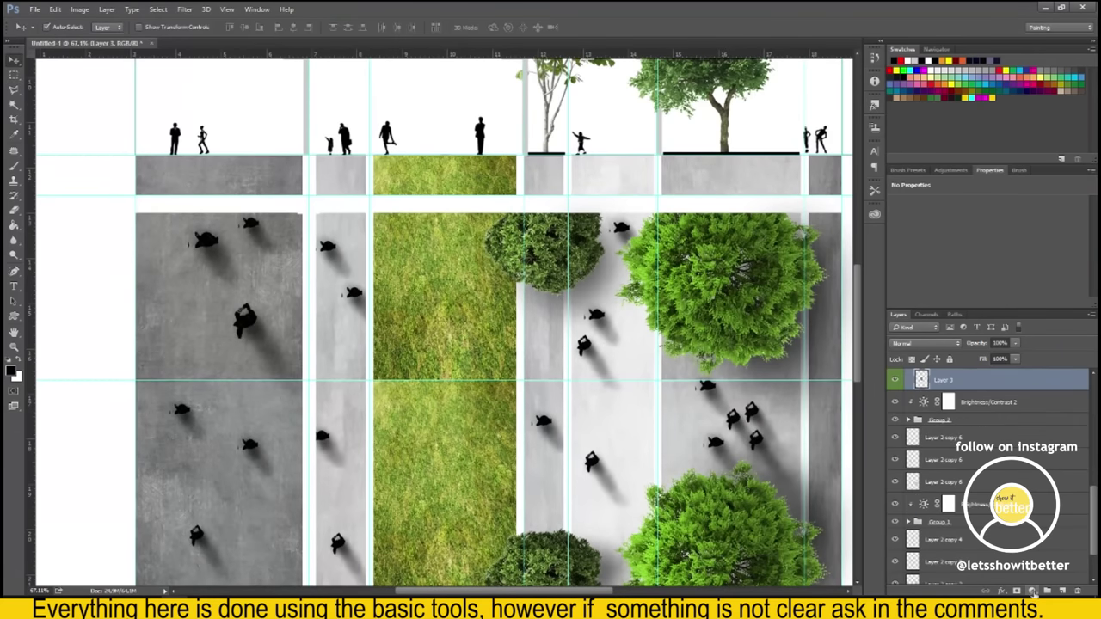
drag(482, 336, 486, 341)
Add a layer mask to the grass layer and pick the grid brush at full opacity.
right_click(462, 339)
key(Escape)
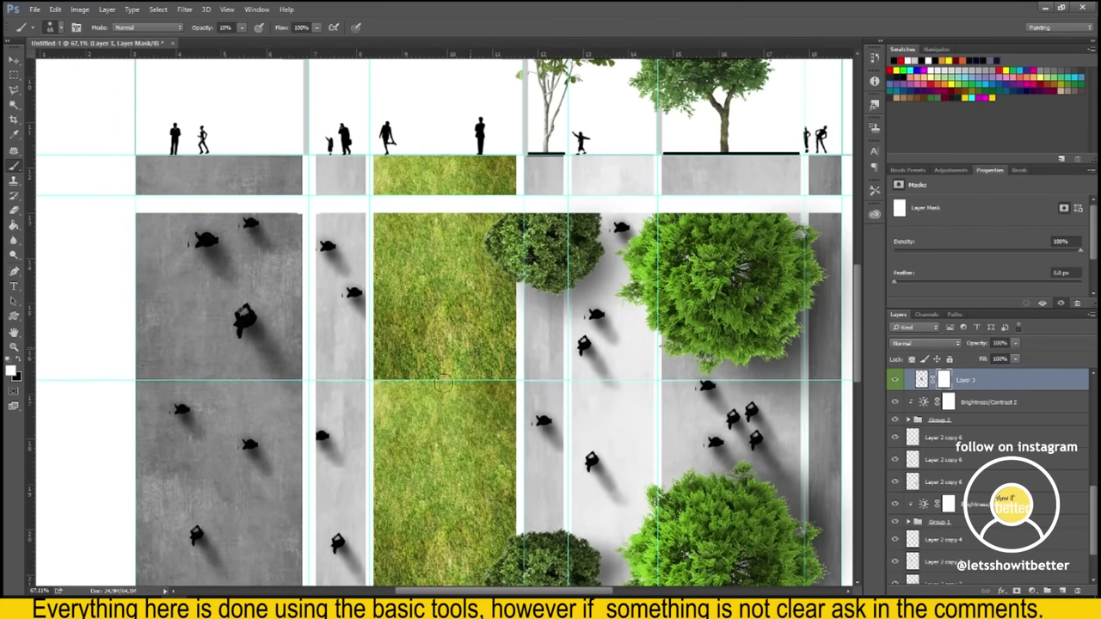
key(b)
right_click(474, 342)
scroll(671, 456, down, 3)
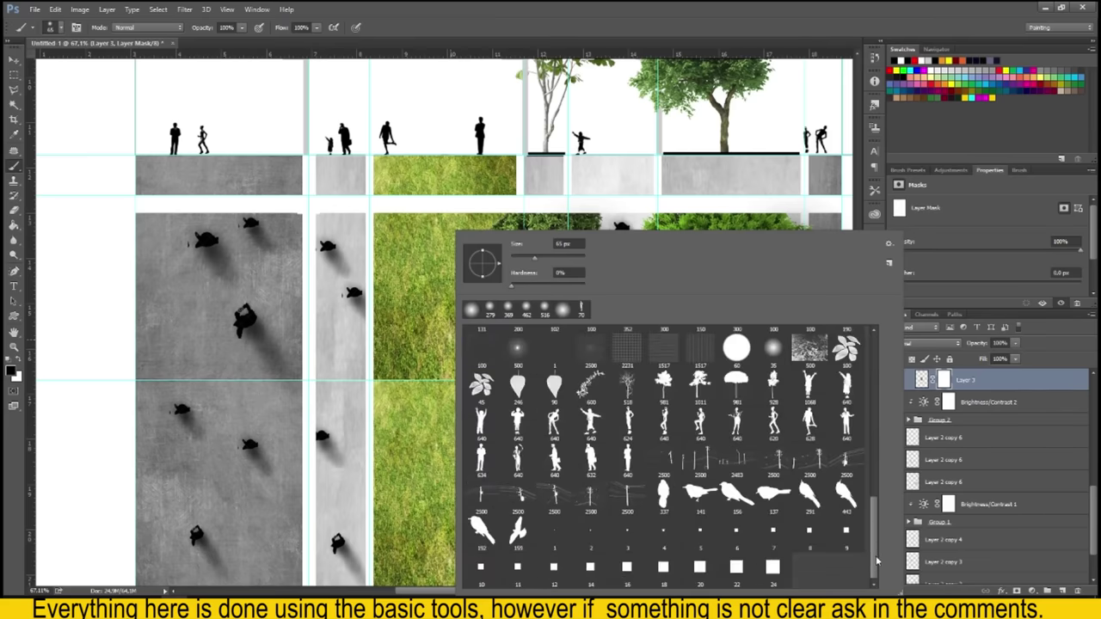
scroll(671, 456, up, 1)
click(413, 368)
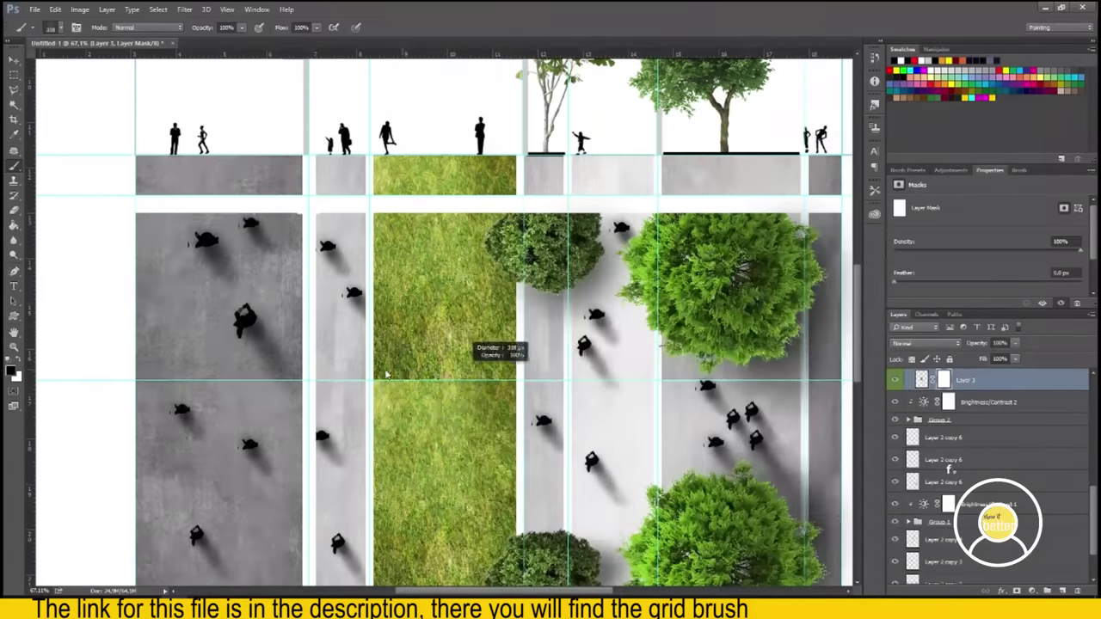
Stamp three white grids side by side across the grass strip.
scroll(387, 375, up, 2)
scroll(396, 362, up, 2)
scroll(421, 349, up, 1)
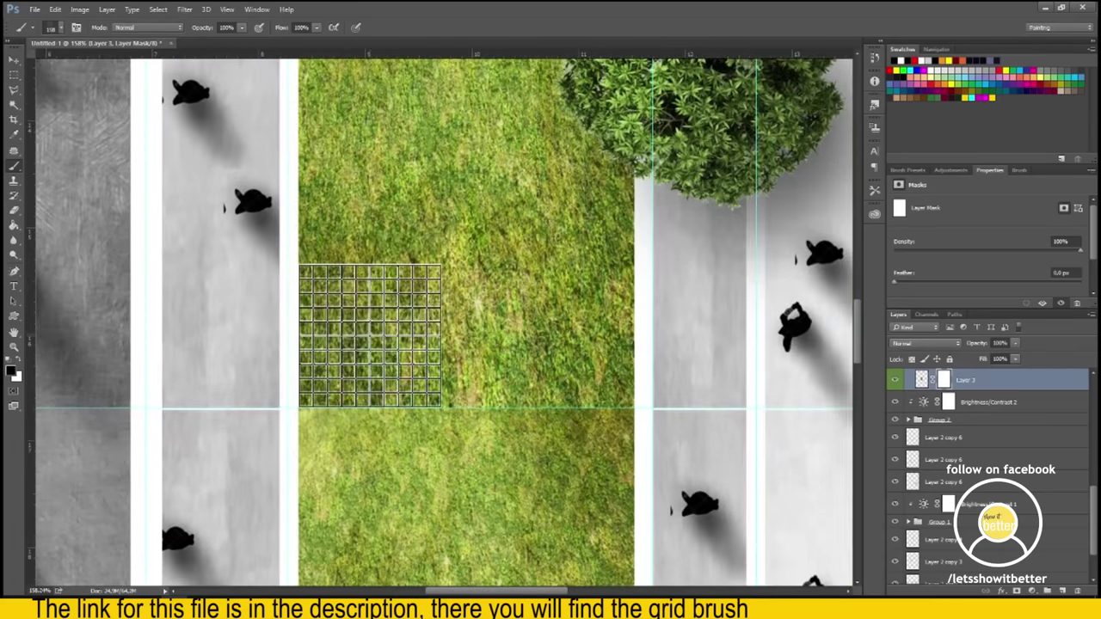
click(370, 336)
click(511, 335)
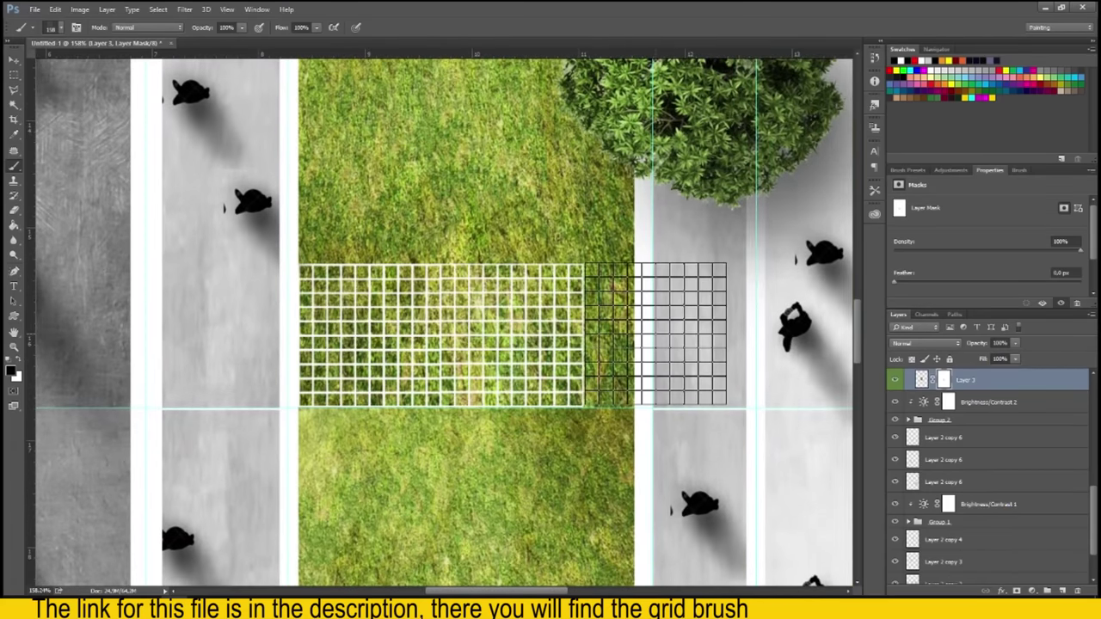
click(656, 333)
scroll(565, 404, down, 2)
scroll(565, 404, down, 2)
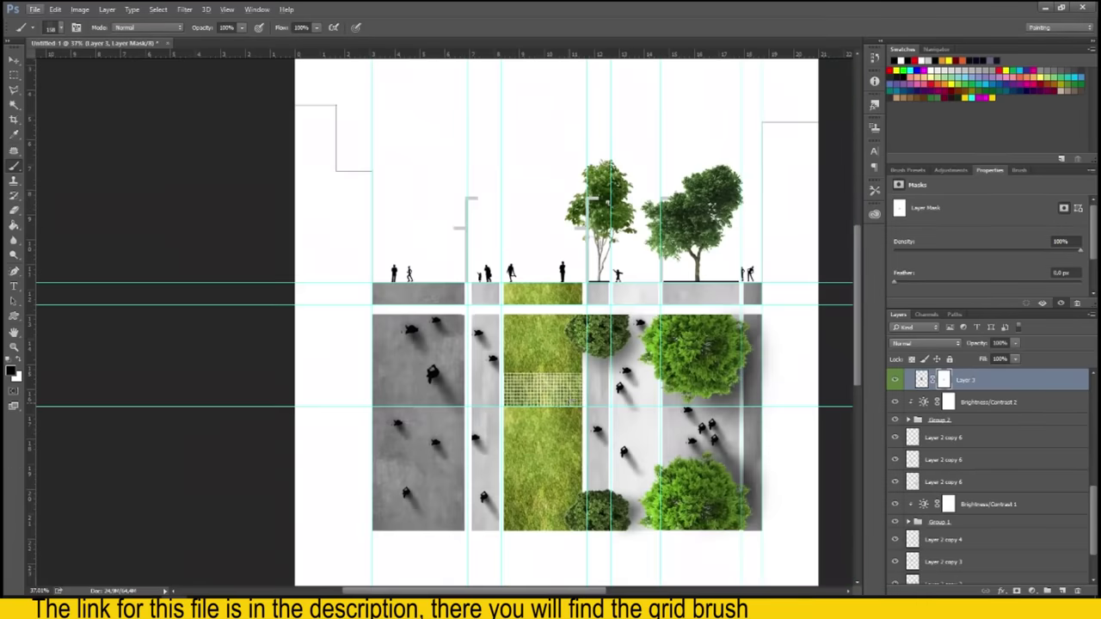
scroll(533, 447, up, 2)
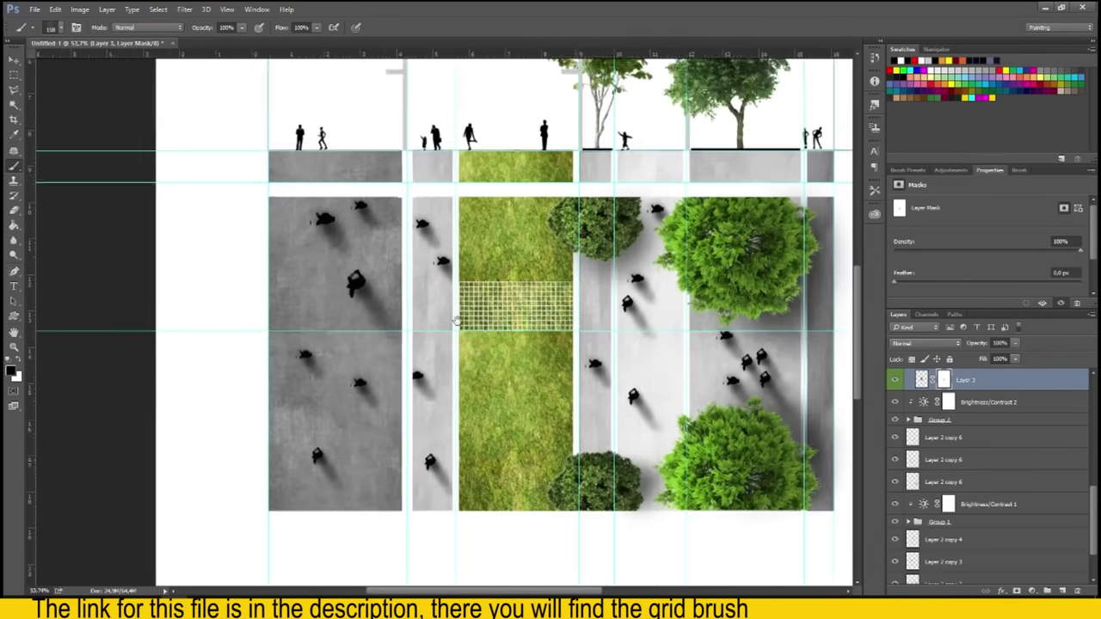
scroll(482, 430, up, 2)
scroll(479, 344, up, 1)
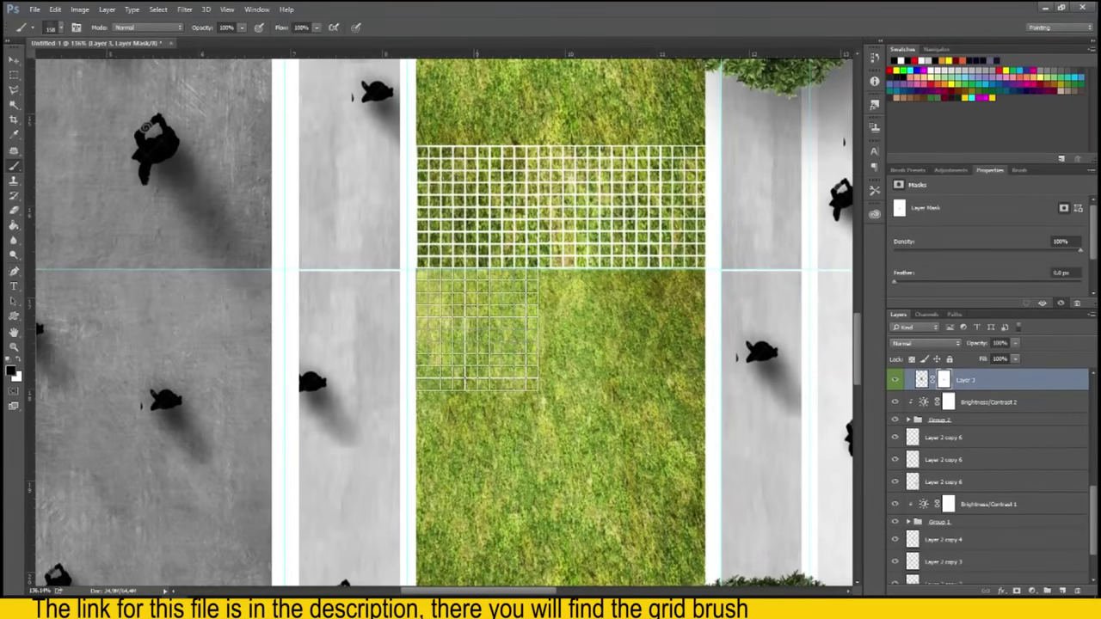
Duplicate the layer, mask the copy, and stamp three more grid blocks on the grass.
key(ctrl+j)
click(1018, 591)
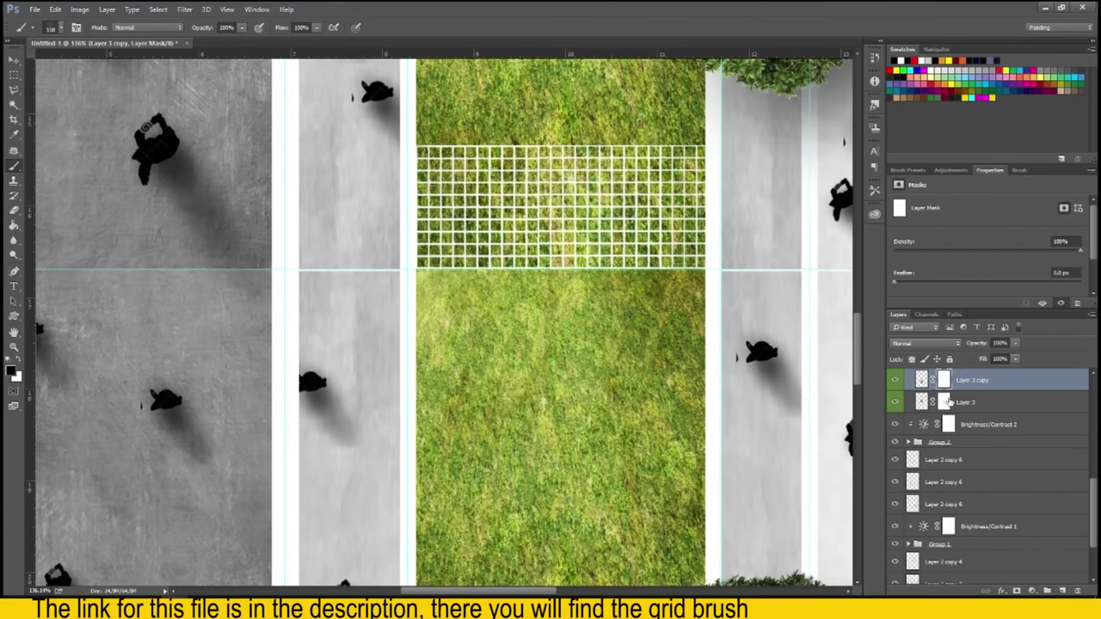
scroll(477, 327, up, 1)
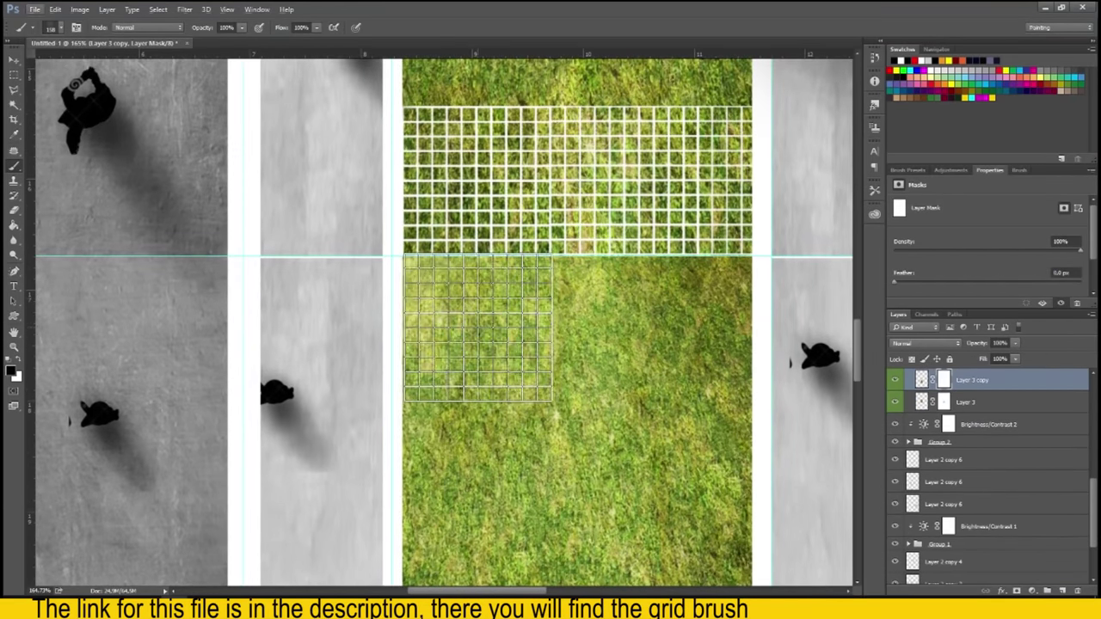
click(476, 328)
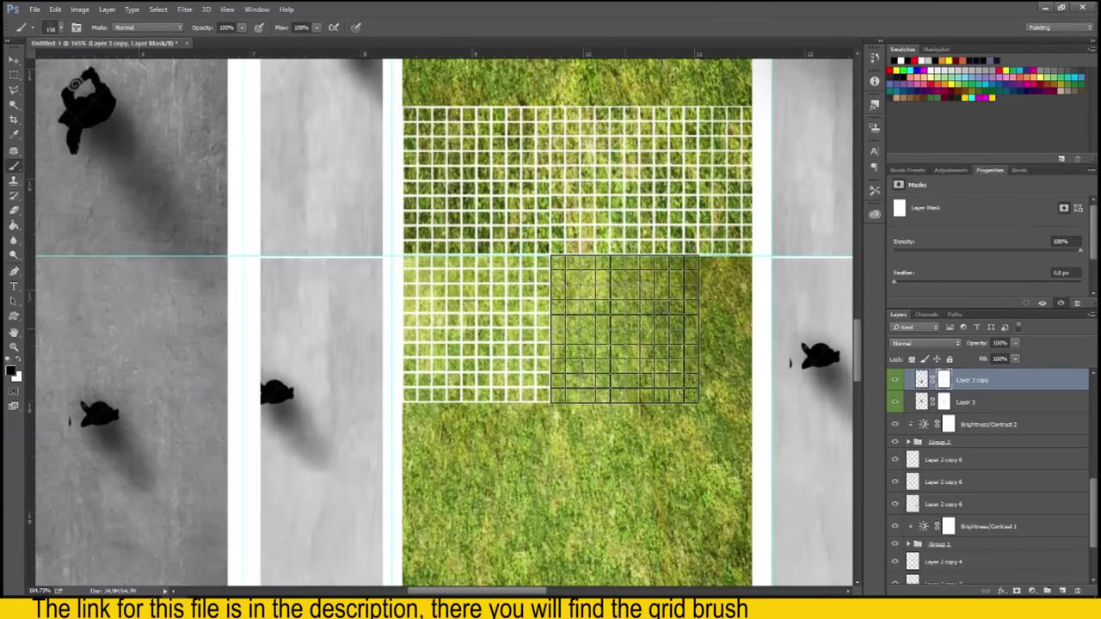
click(625, 329)
click(799, 331)
scroll(531, 385, down, 2)
scroll(532, 384, down, 2)
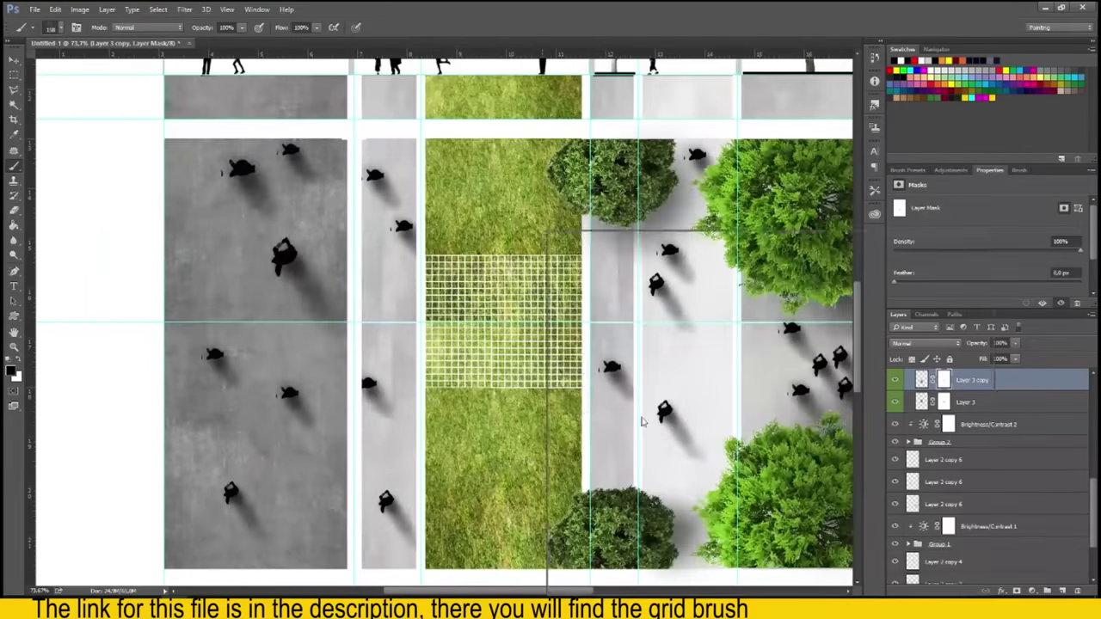
Check the brush presets and close them again.
right_click(633, 419)
scroll(766, 482, down, 3)
key(Escape)
scroll(507, 387, up, 1)
scroll(508, 387, up, 3)
Fade the grid's lower rows and edge with a 10% opacity brush.
key(1)
drag(634, 402, 466, 415)
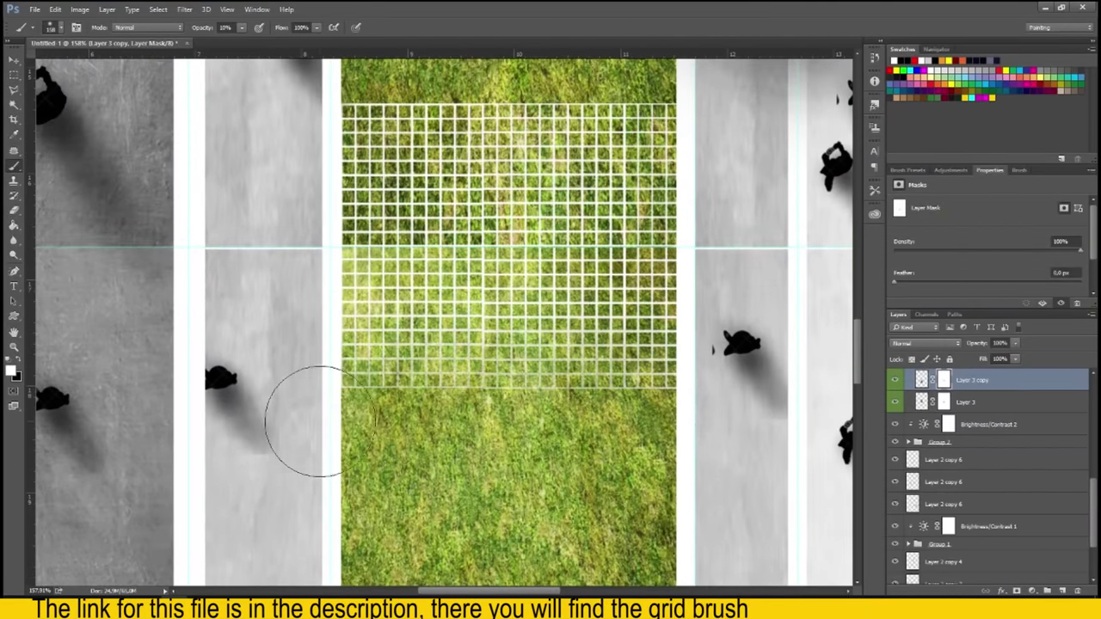
drag(320, 416, 245, 557)
Return to the original Layer 3 and find a square brush in the presets.
click(944, 402)
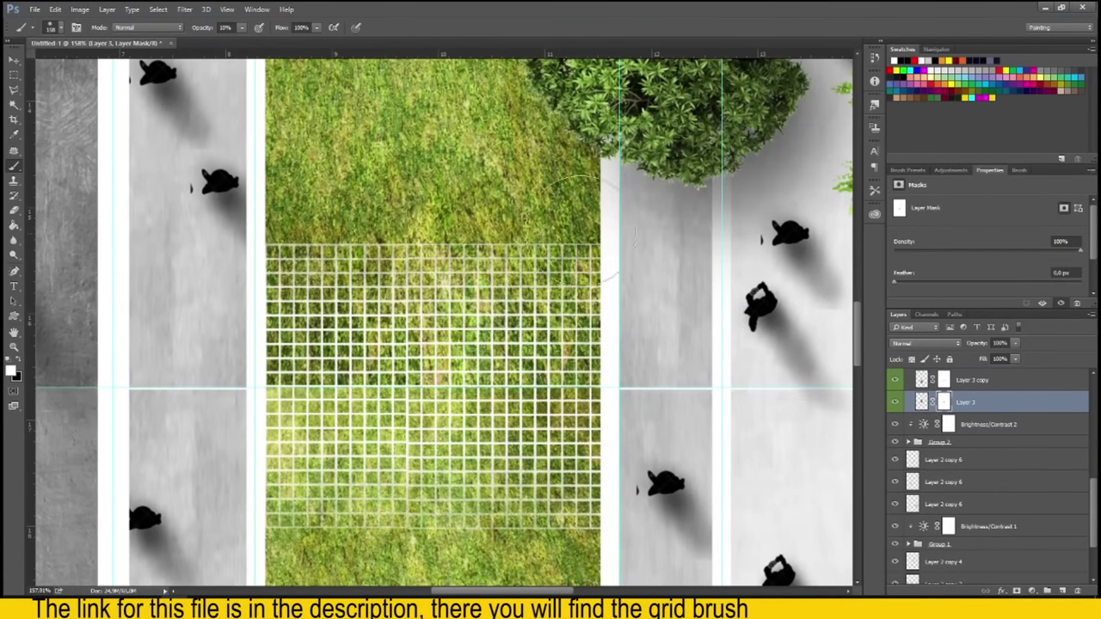
scroll(429, 325, down, 5)
scroll(429, 325, up, 3)
right_click(482, 198)
scroll(688, 413, down, 5)
scroll(482, 180, up, 2)
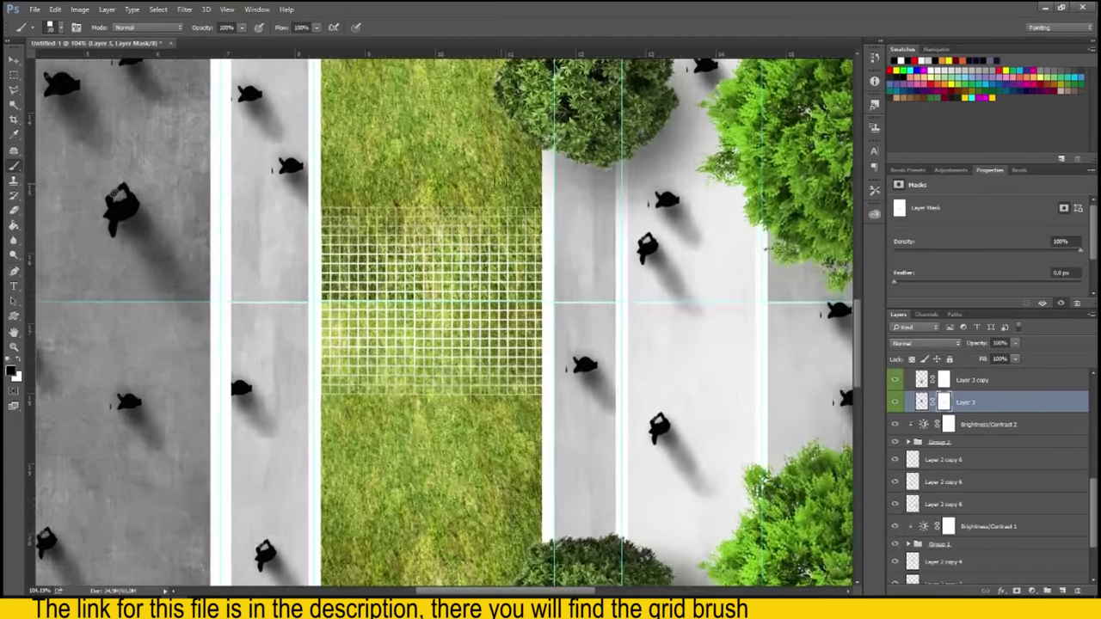
scroll(401, 273, up, 2)
scroll(401, 272, up, 3)
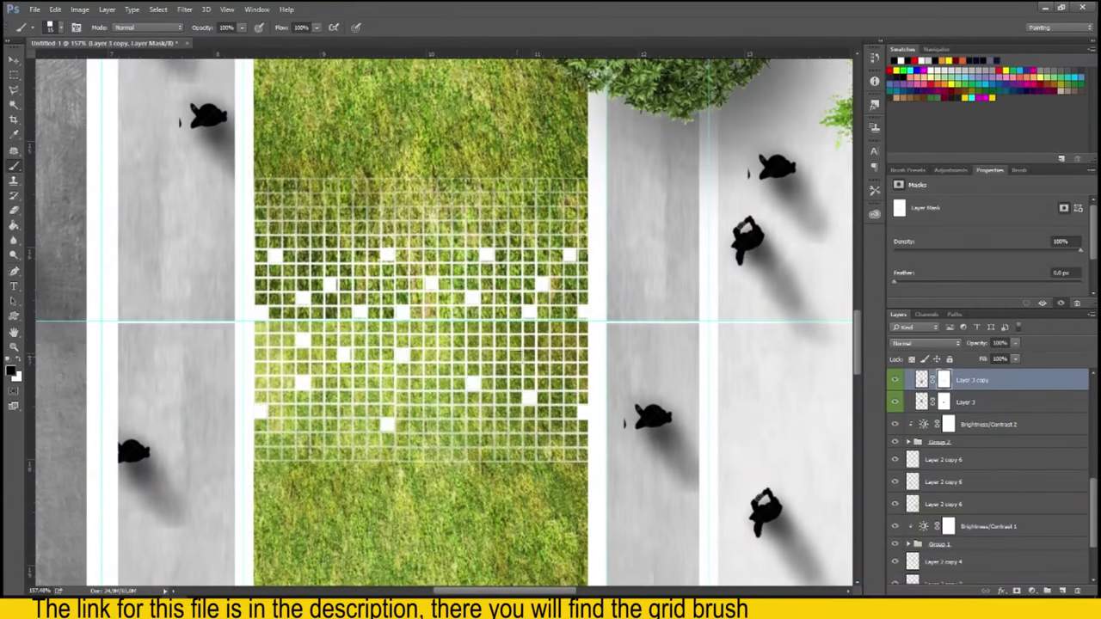
scroll(430, 413, down, 5)
scroll(488, 230, up, 2)
scroll(489, 231, up, 2)
scroll(487, 230, down, 1)
scroll(487, 230, down, 1)
key(v)
click(227, 8)
mouse_move(241, 250)
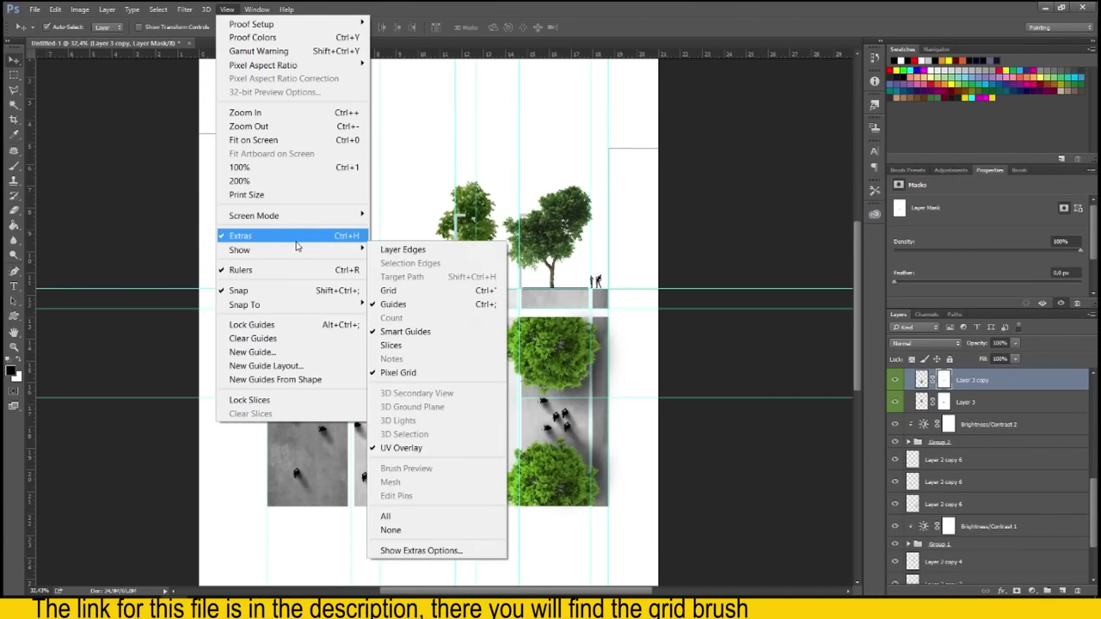
Hide the guides on the canvas via View > Show > Guides.
click(409, 304)
scroll(450, 338, up, 1)
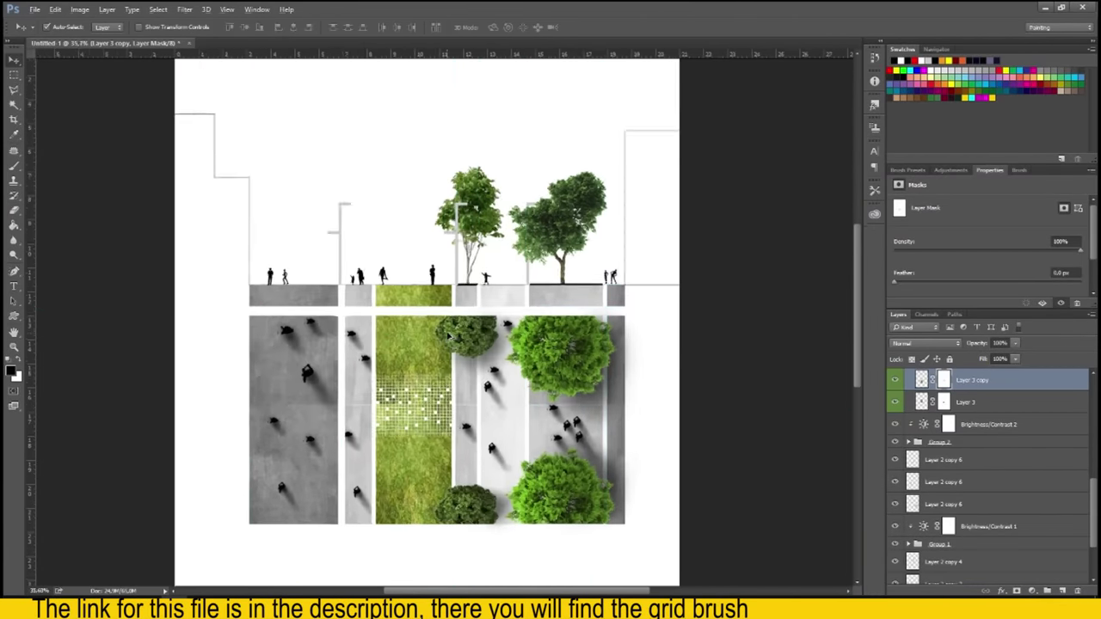
scroll(451, 337, down, 2)
scroll(451, 338, up, 1)
scroll(449, 337, up, 5)
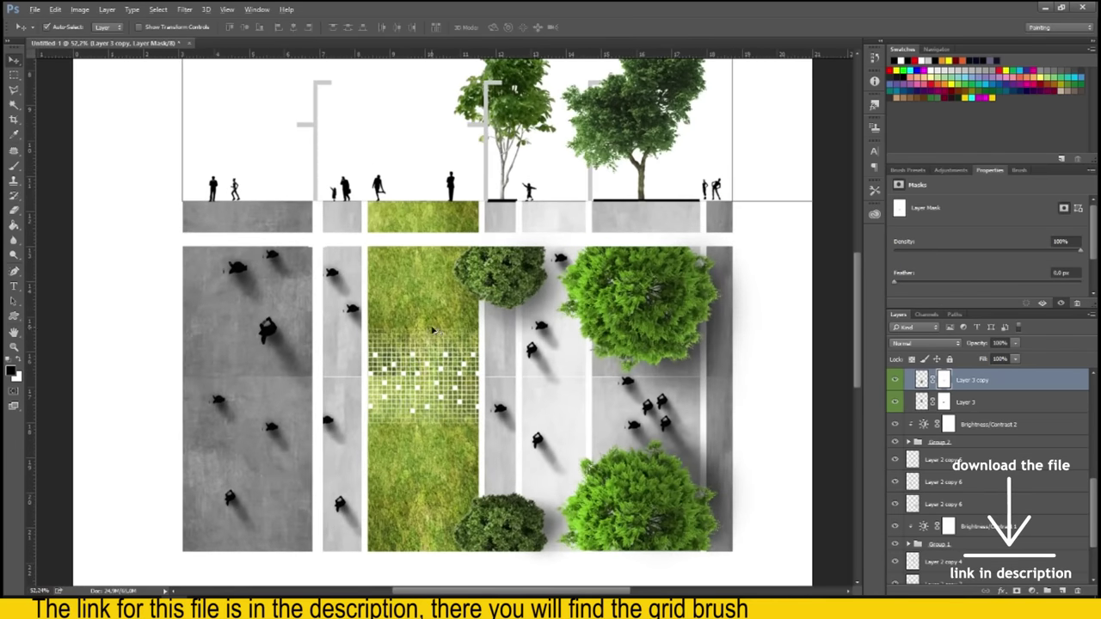
scroll(330, 261, down, 1)
scroll(900, 385, down, 3)
scroll(900, 384, down, 3)
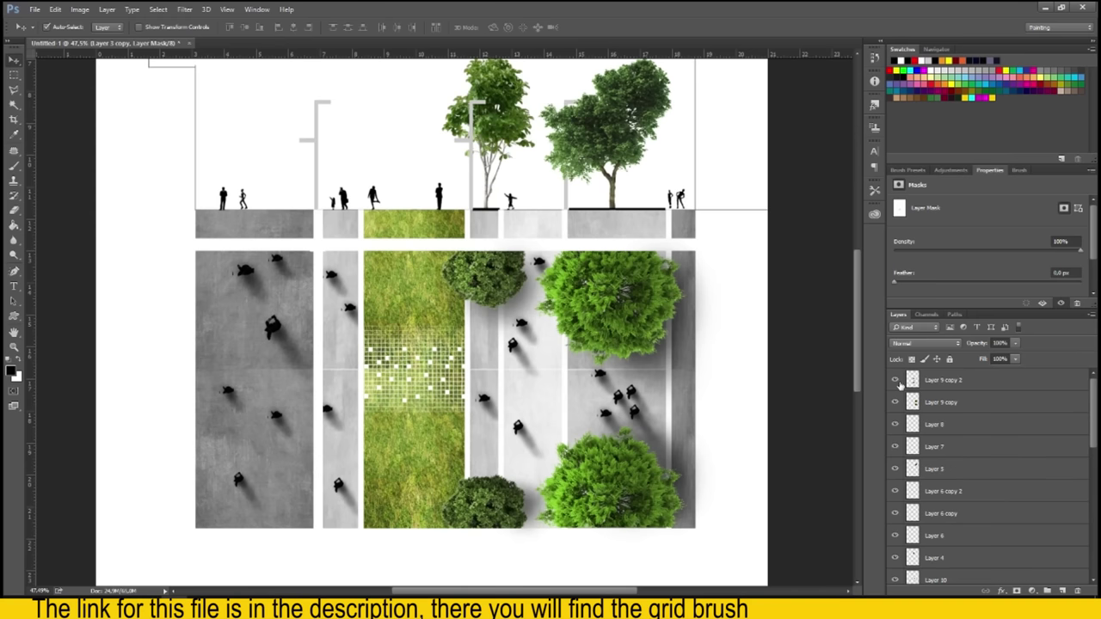
On top layer Layer 9 copy 2, paint-bucket a grey square at a strip joint.
click(938, 381)
key(m)
scroll(318, 345, up, 2)
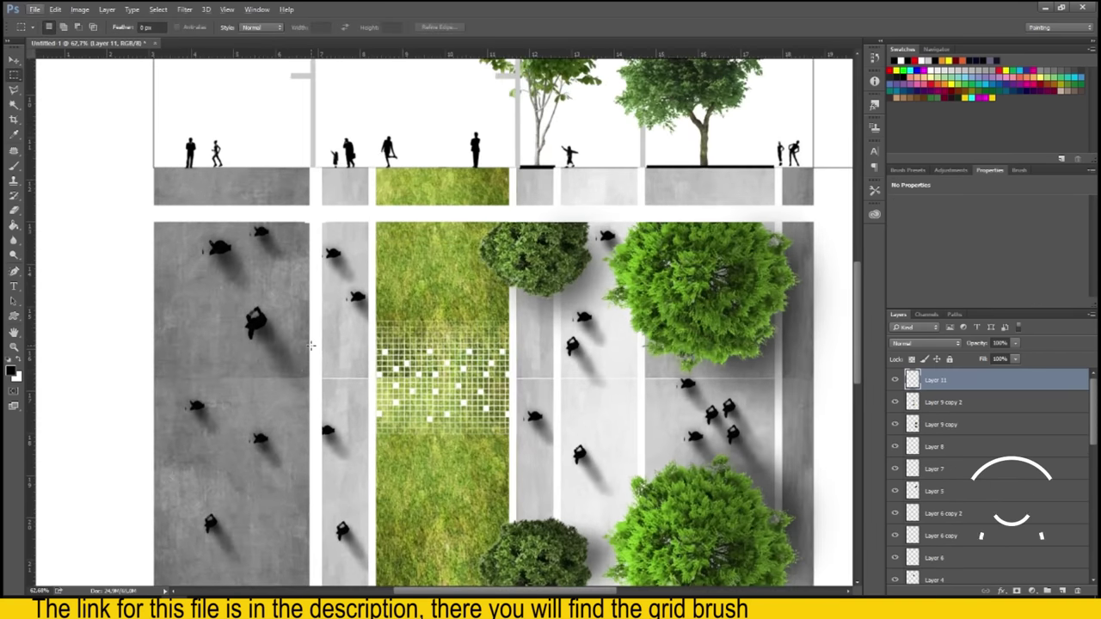
key(g)
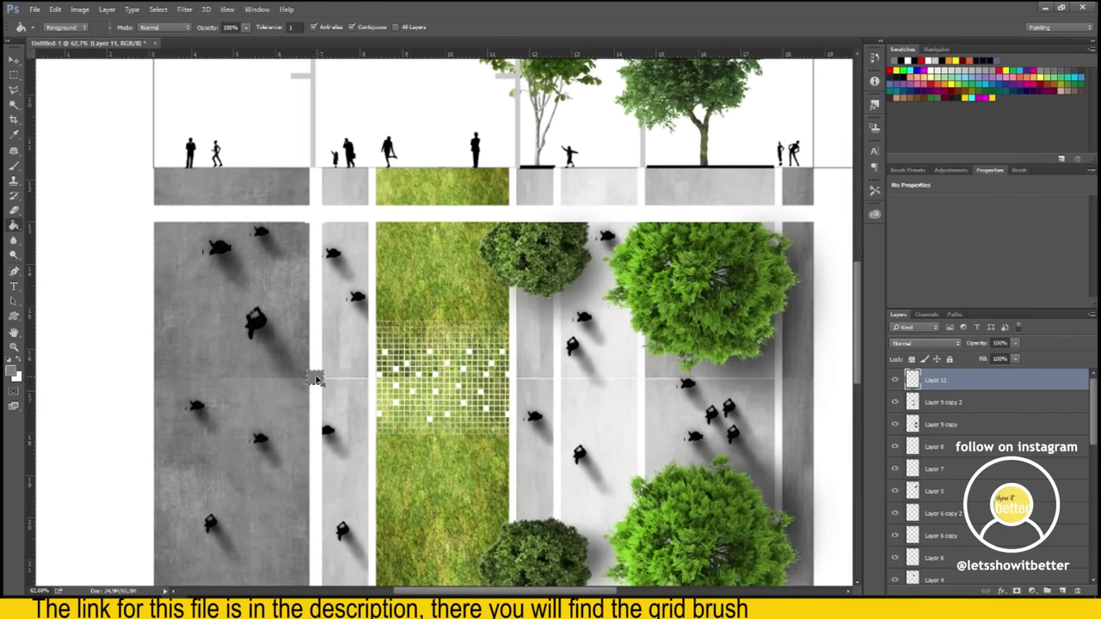
right_click(332, 382)
scroll(568, 413, down, 3)
key(Return)
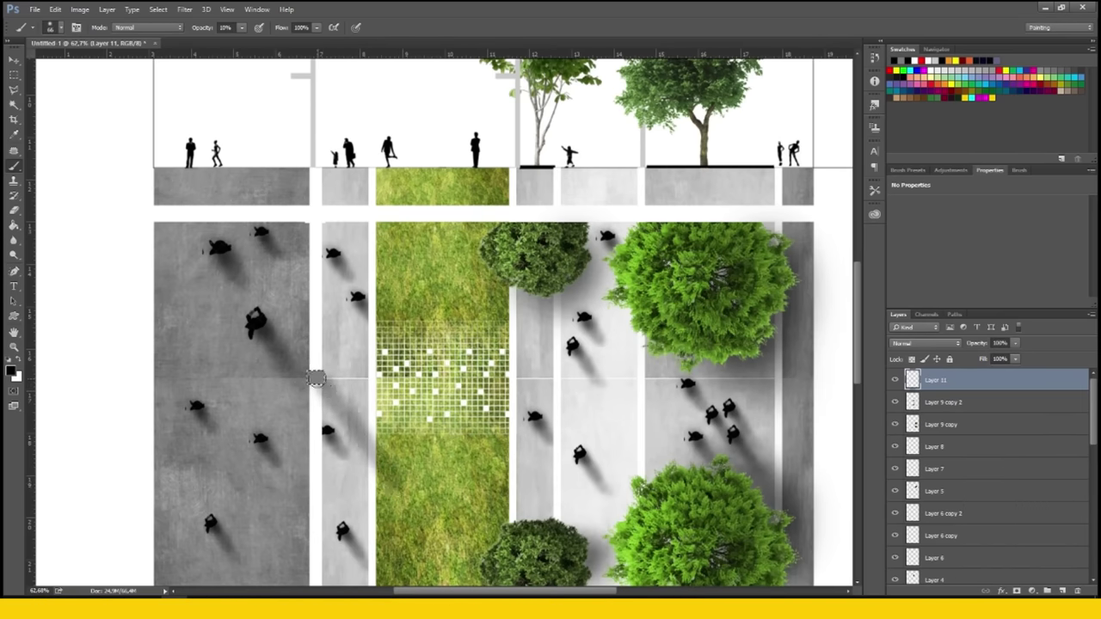
Alt-drag copies of the grey joint square to the next junctions, erasing excess.
key(v)
scroll(329, 398, down, 1)
drag(319, 382, 592, 391)
key(e)
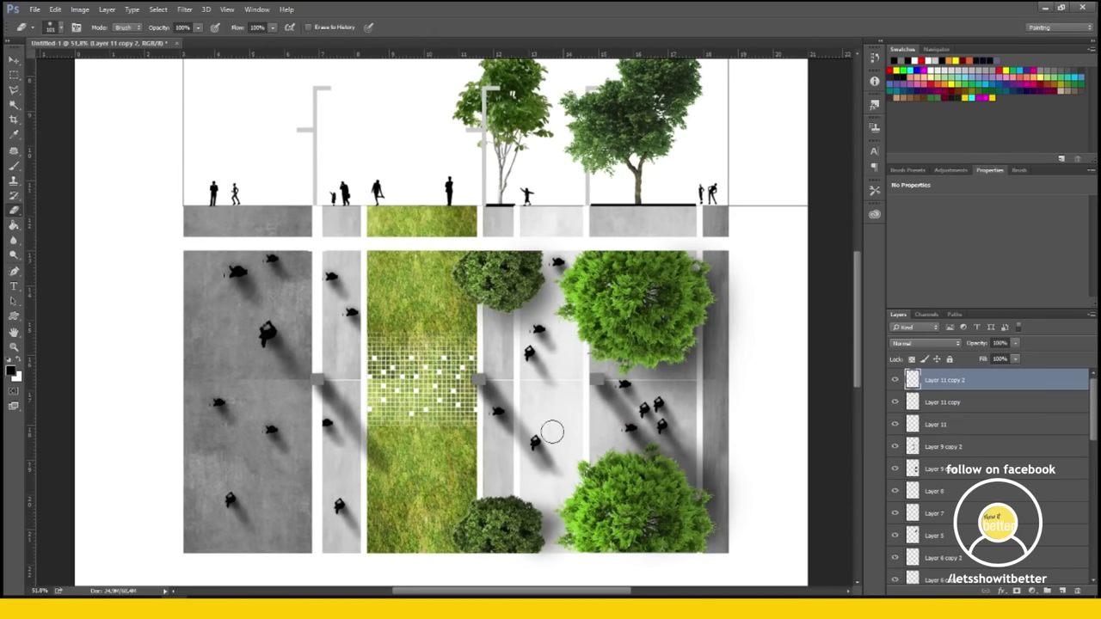
scroll(550, 430, down, 3)
scroll(172, 160, down, 1)
key(v)
scroll(290, 239, up, 1)
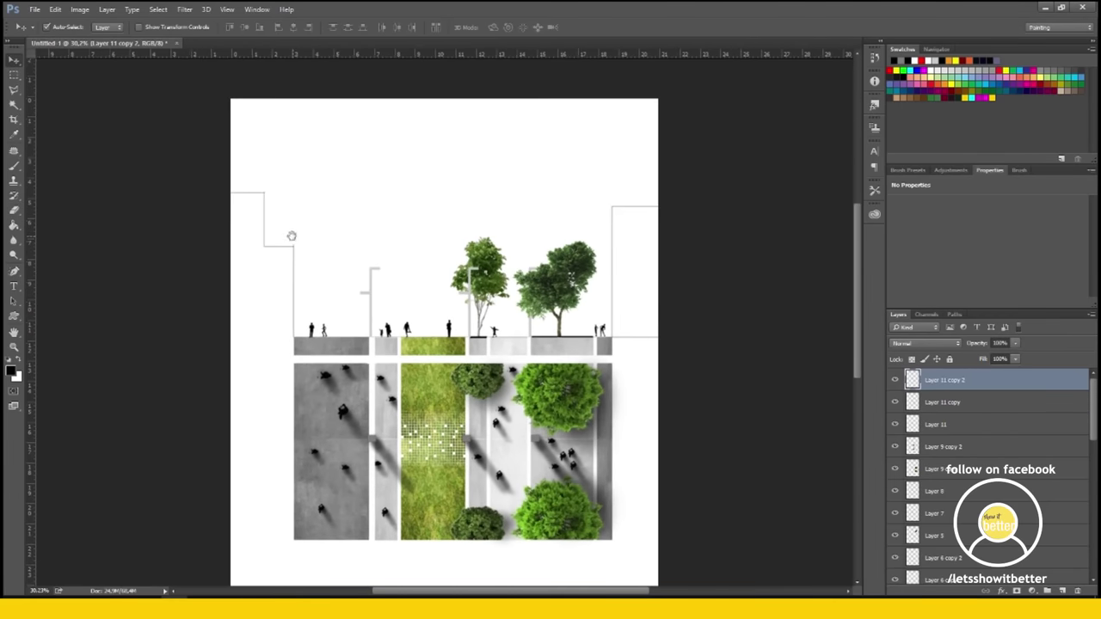
scroll(474, 327, up, 2)
scroll(456, 337, up, 1)
scroll(457, 338, down, 4)
scroll(457, 338, up, 1)
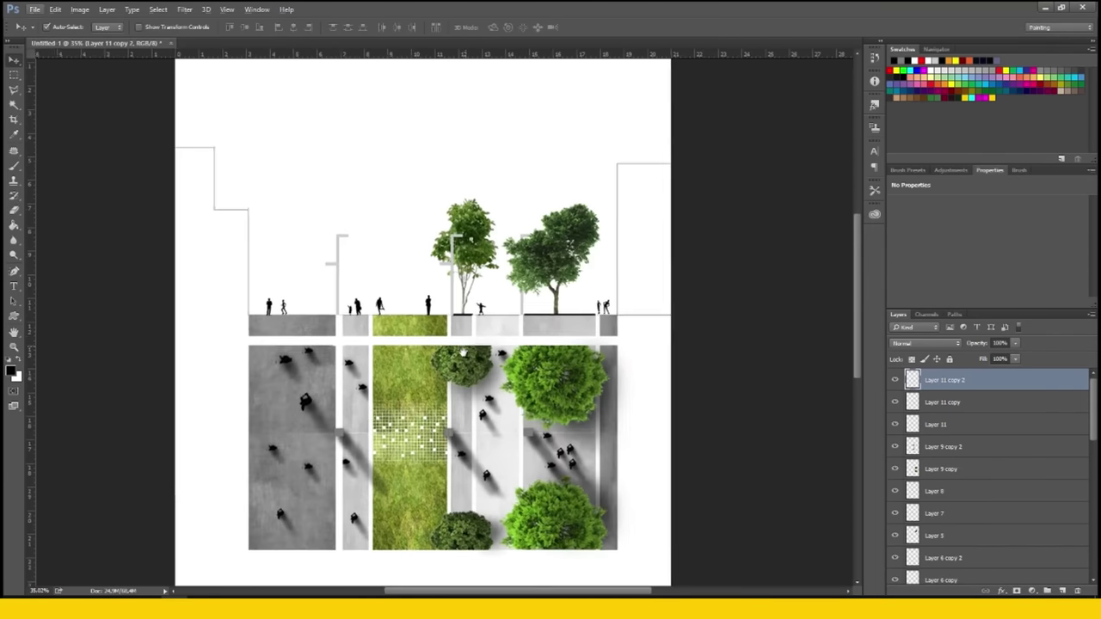
In Chrome, search Google Images for 'clear sky' and copy a plain blue sky image.
click(220, 550)
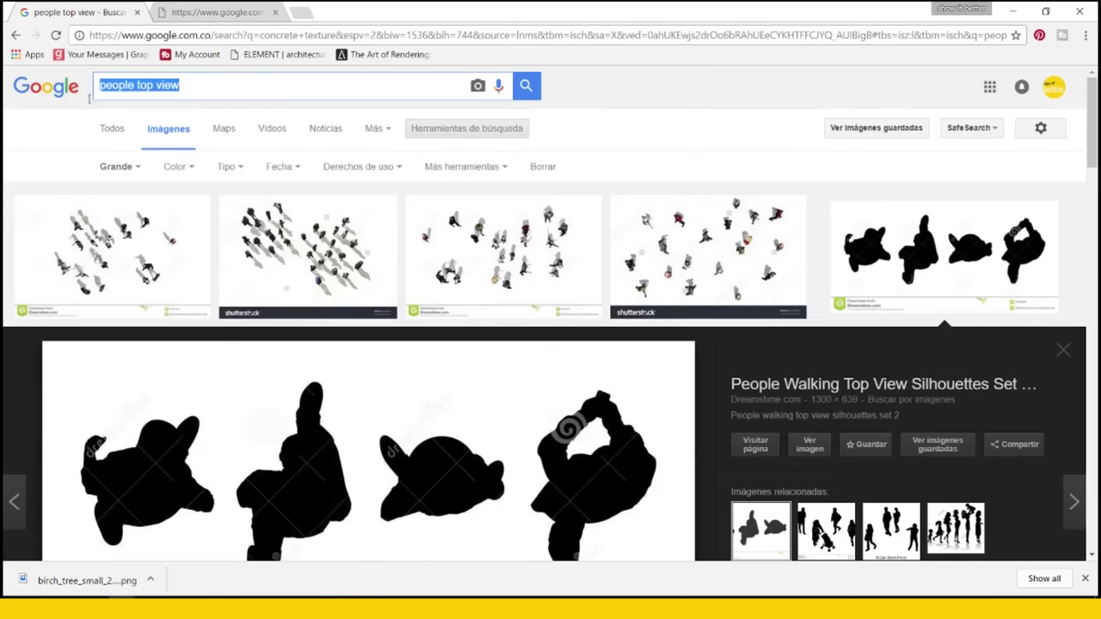
text(clear sky)
key(Return)
click(963, 391)
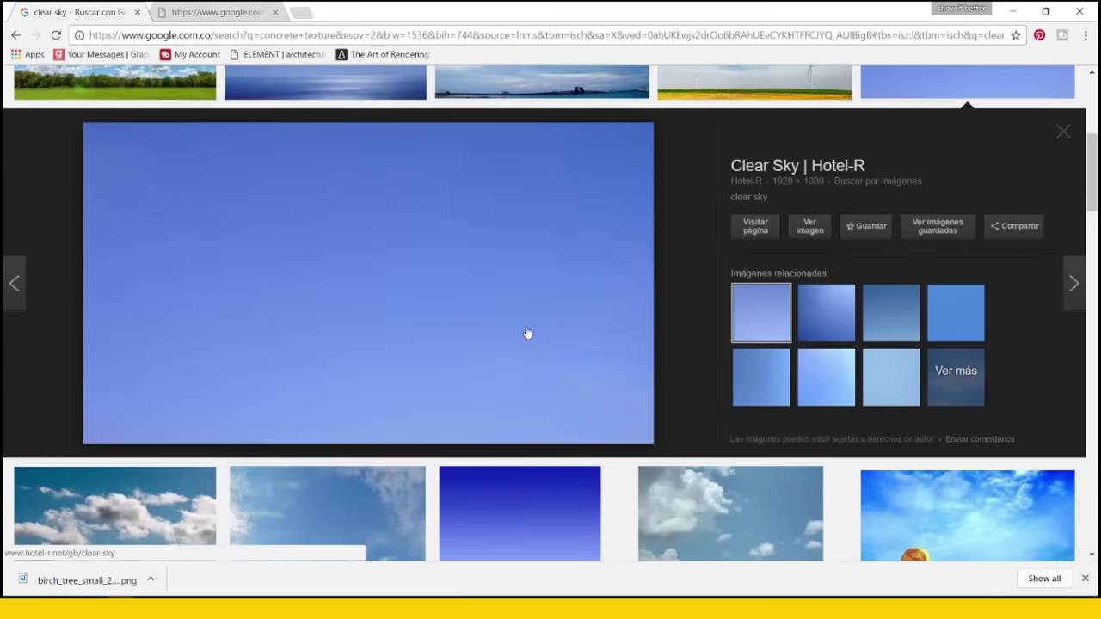
right_click(482, 307)
click(517, 463)
Paste the sky image into Photoshop as a new layer above Background.
key(alt+Tab)
scroll(989, 473, down, 3)
click(937, 548)
key(ctrl+v)
Free Transform the sky to span the full page width up to the page top.
key(ctrl+t)
mouse_move(389, 308)
mouse_down()
mouse_move(346, 183)
mouse_move(368, 208)
mouse_up()
drag(613, 219, 668, 217)
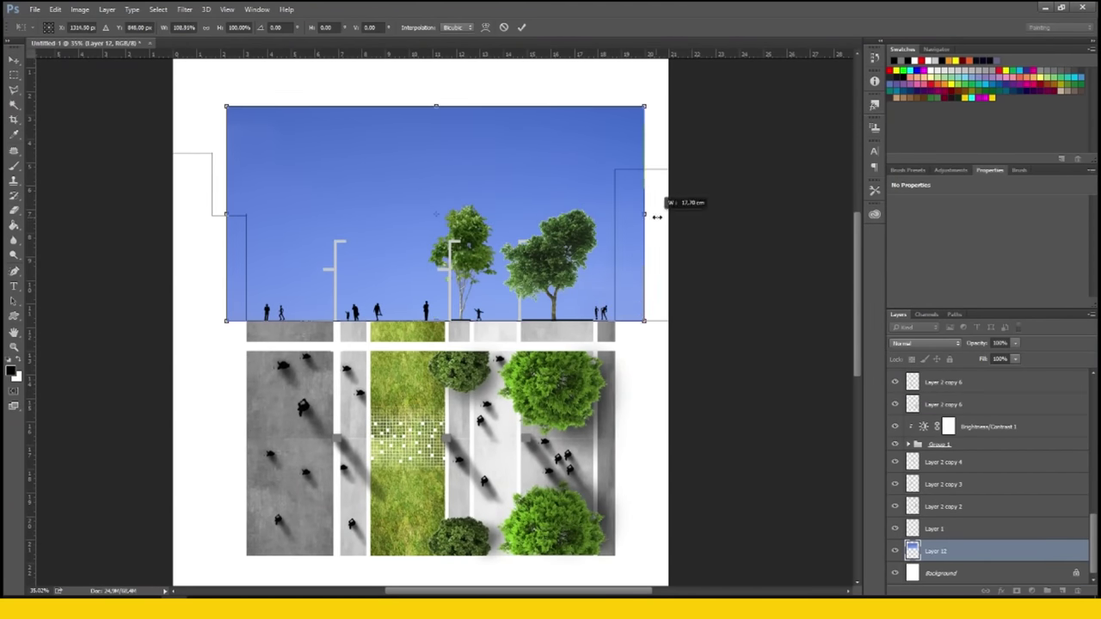
drag(227, 215, 173, 215)
scroll(421, 133, up, 1)
drag(422, 133, 421, 71)
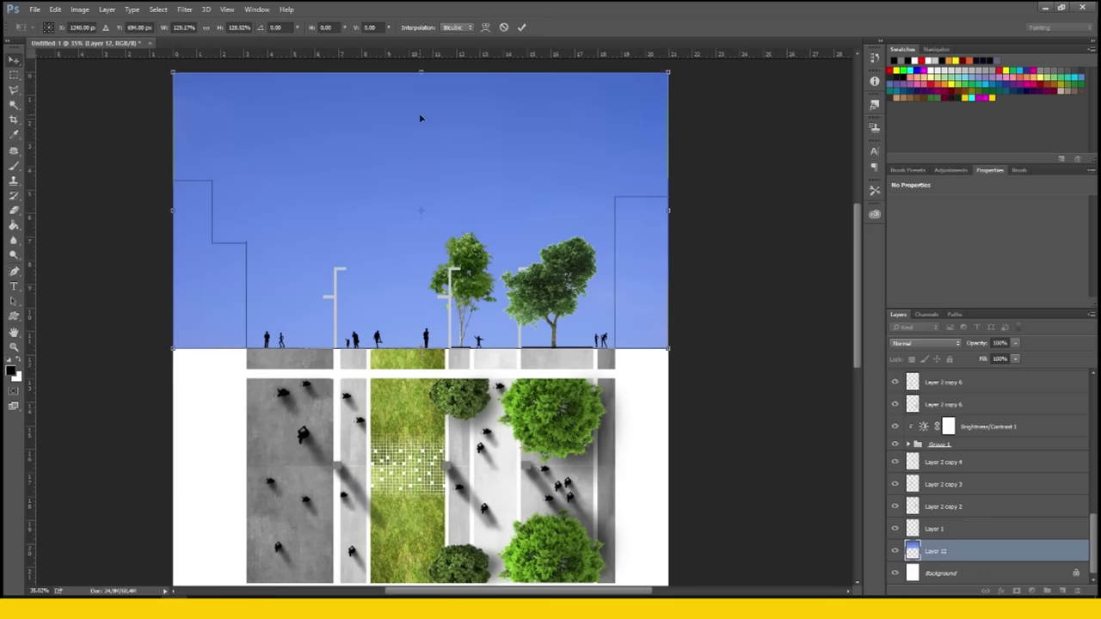
key(Return)
Lasso the stepped building outlines and fill them solid white.
scroll(422, 344, up, 1)
key(l)
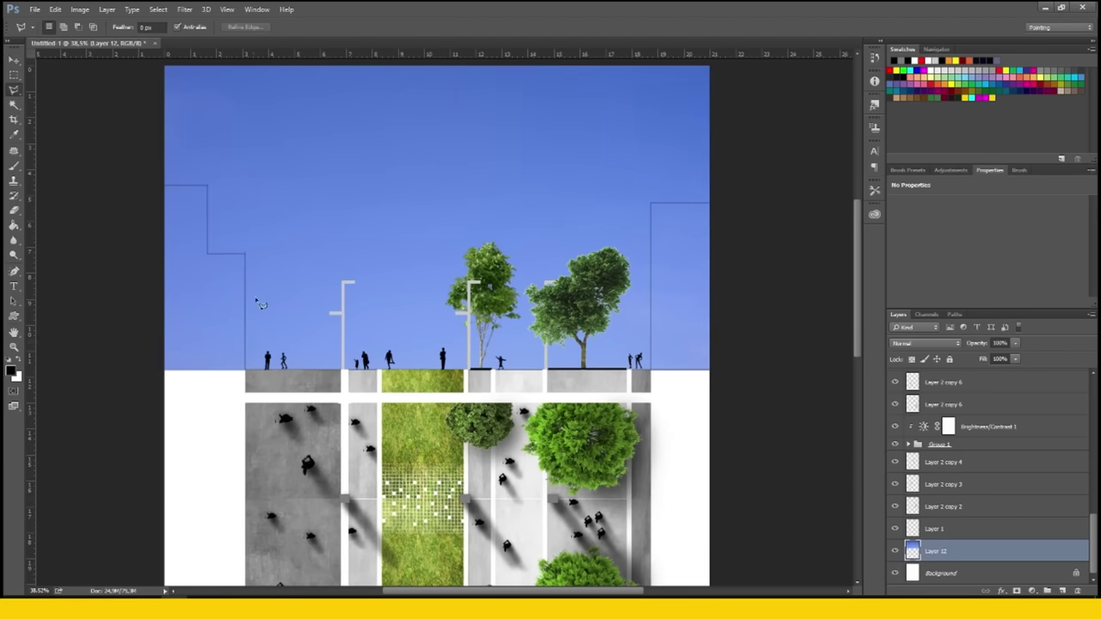
key(v)
scroll(238, 274, up, 3)
scroll(293, 353, up, 2)
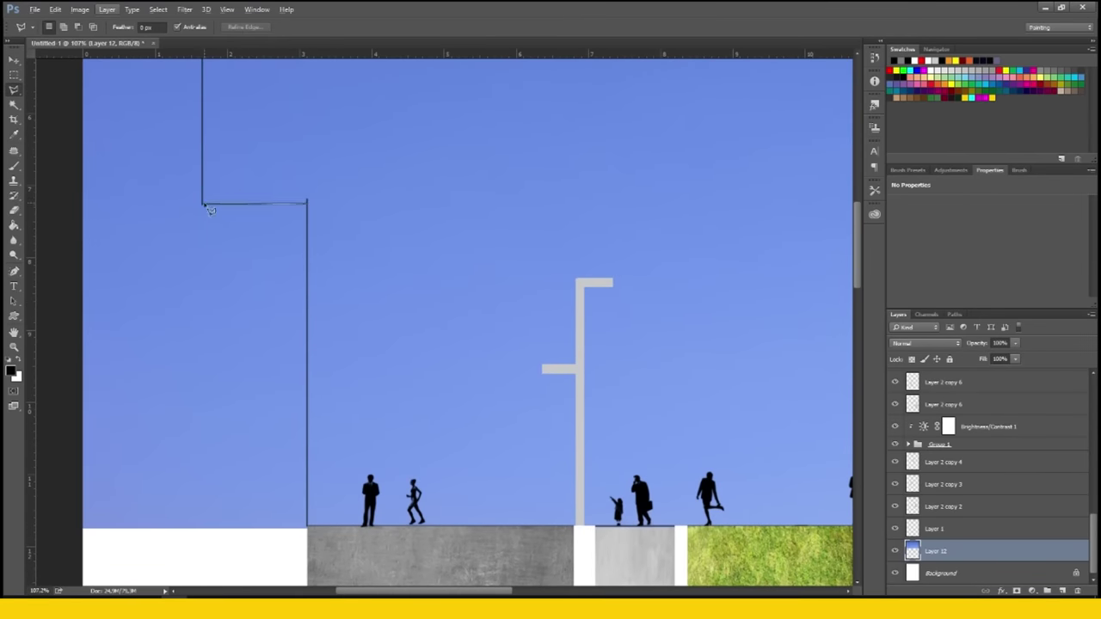
scroll(208, 212, up, 3)
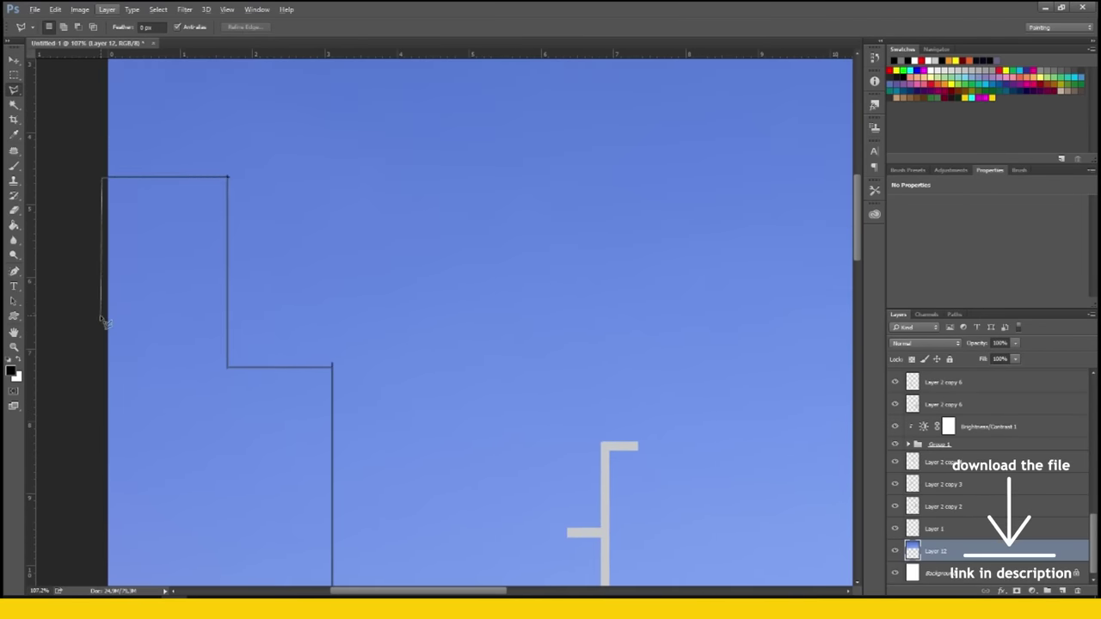
scroll(104, 322, down, 3)
scroll(310, 516, right, 3)
scroll(560, 487, right, 3)
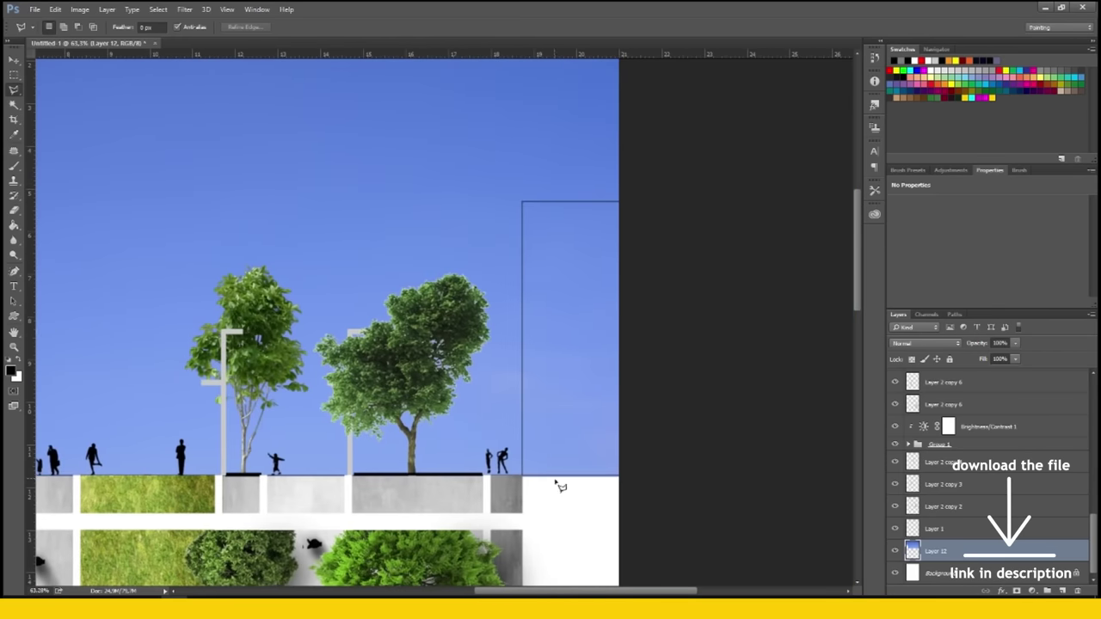
double_click(598, 546)
key(Delete)
key(ctrl+d)
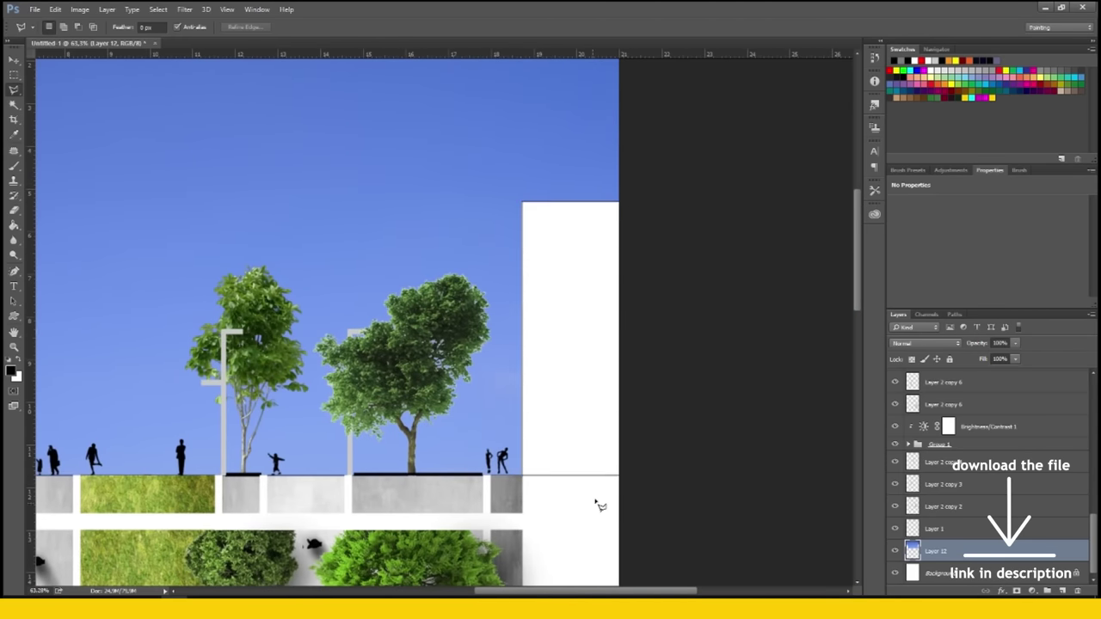
scroll(595, 505, down, 3)
click(951, 170)
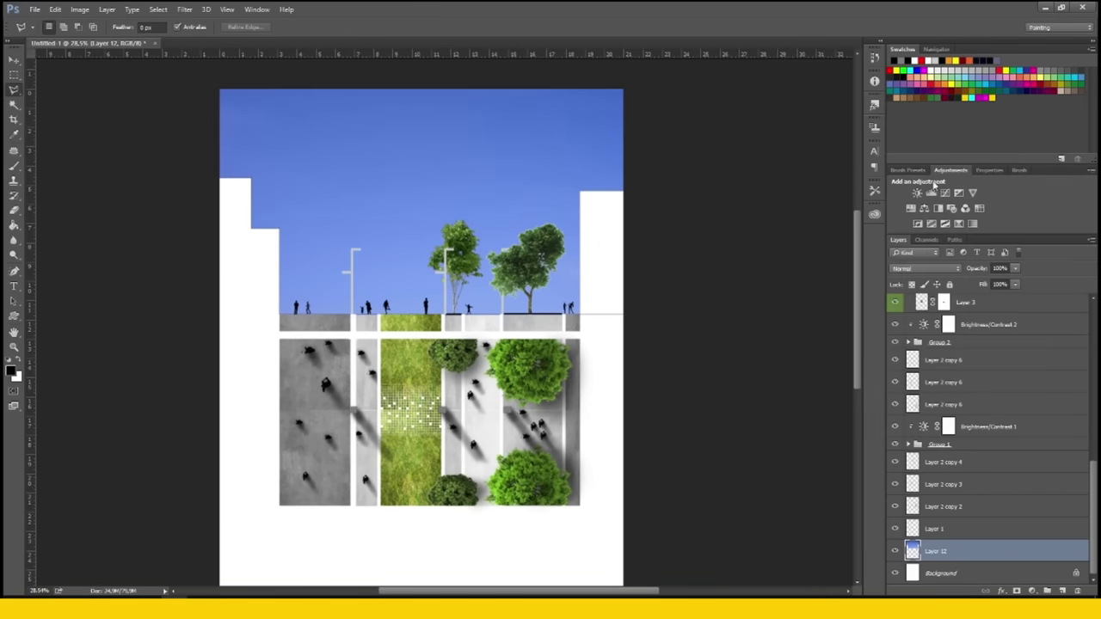
Add Brightness/Contrast and Hue/Saturation layers to the sky, and crop the page bottom closer.
click(898, 194)
mouse_move(989, 233)
mouse_down()
mouse_move(1024, 233)
mouse_move(1046, 261)
mouse_up()
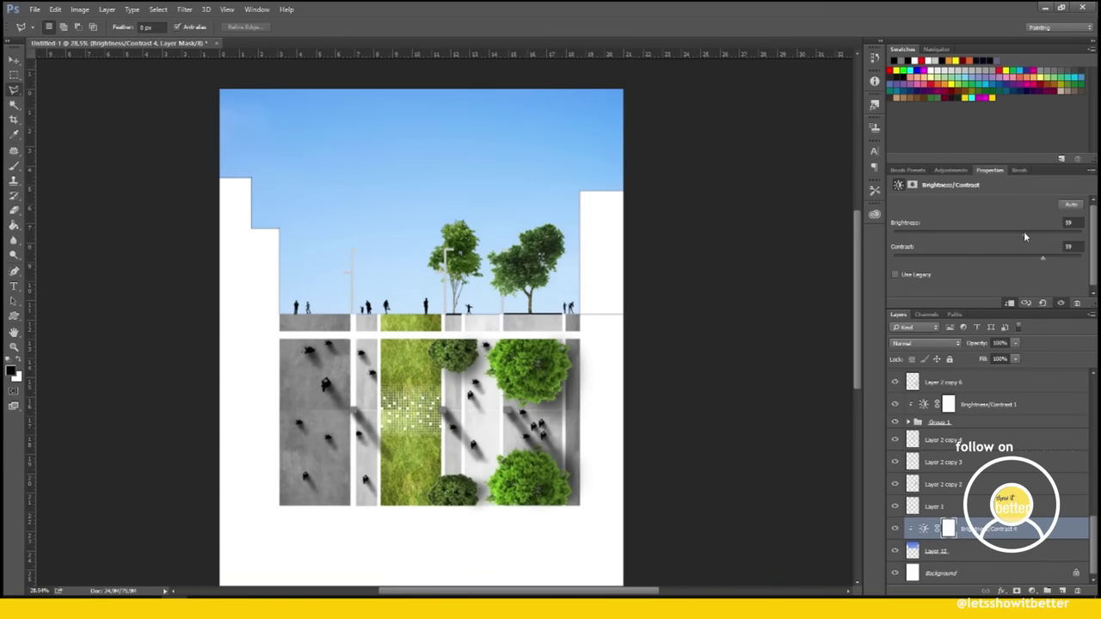
click(951, 169)
click(912, 210)
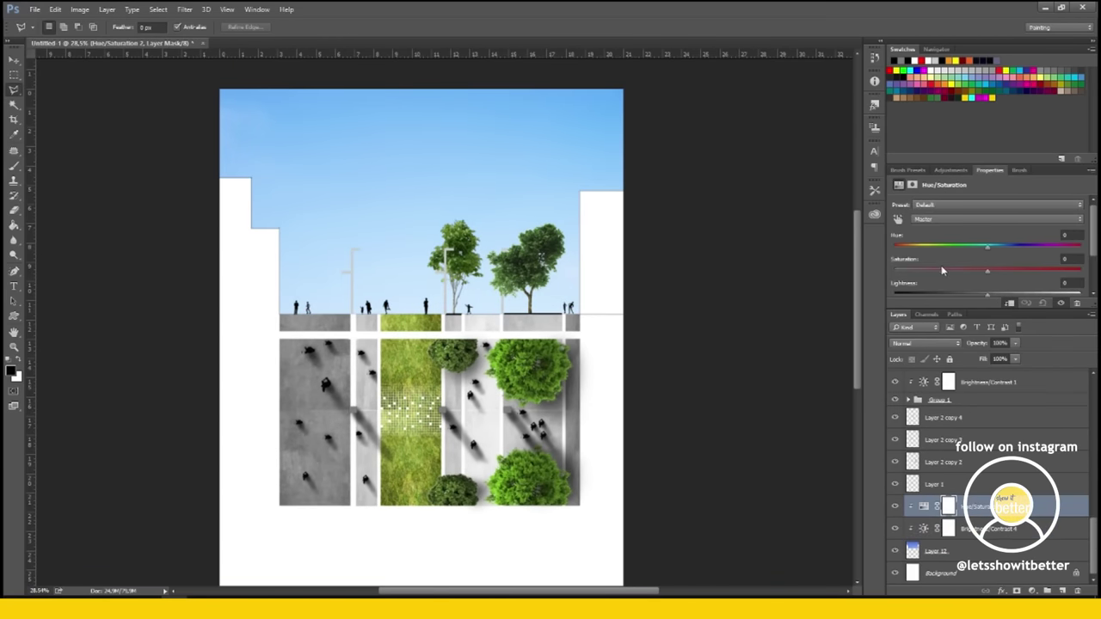
key(ctrl+minus)
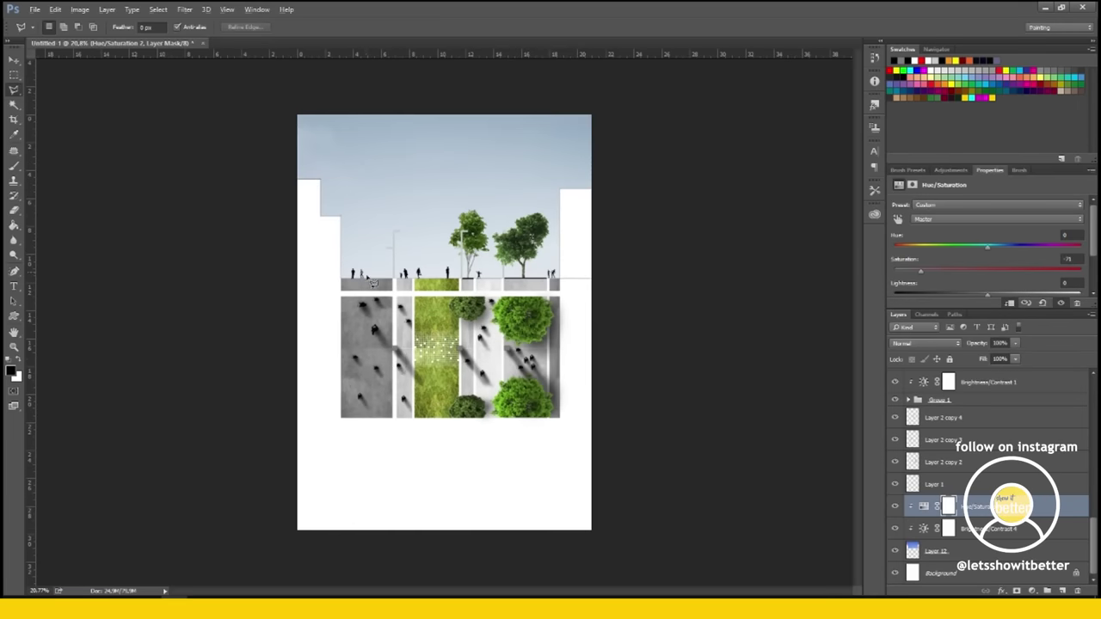
key(c)
drag(445, 511, 435, 478)
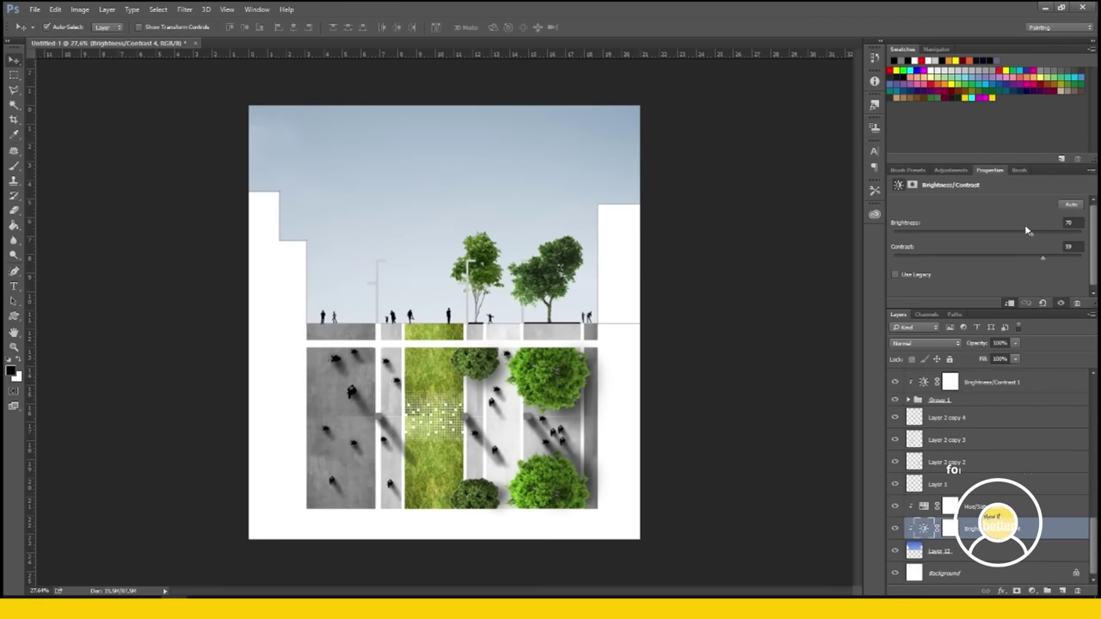
Make the sky pale: brighter, saturation -71 and lightness +34.
drag(1032, 234, 1053, 238)
drag(990, 293, 1019, 294)
scroll(398, 265, down, 1)
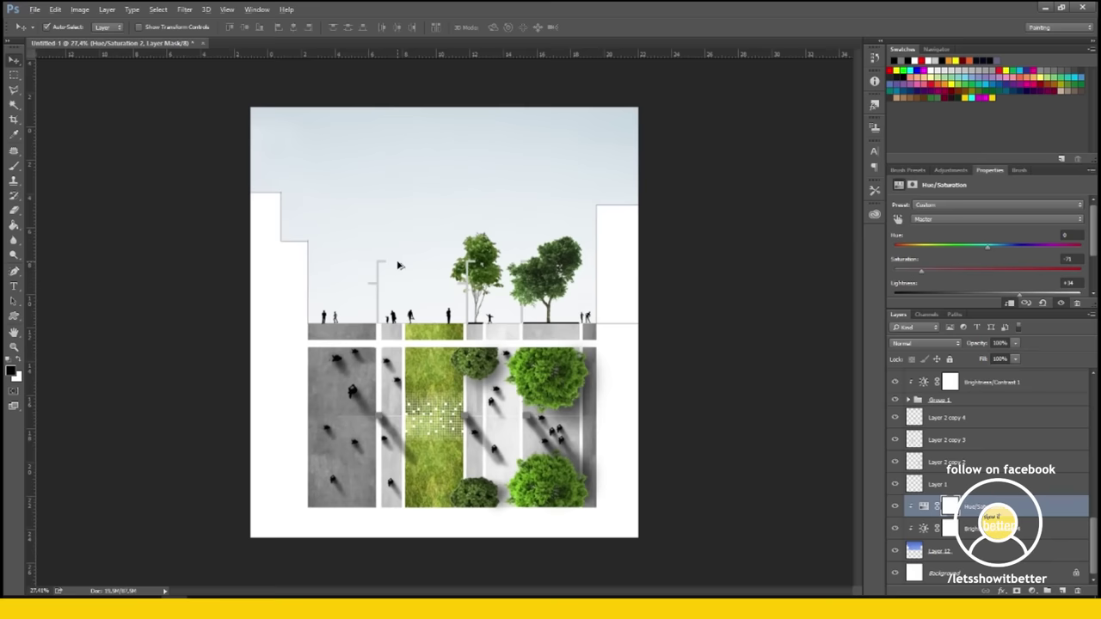
scroll(398, 265, down, 2)
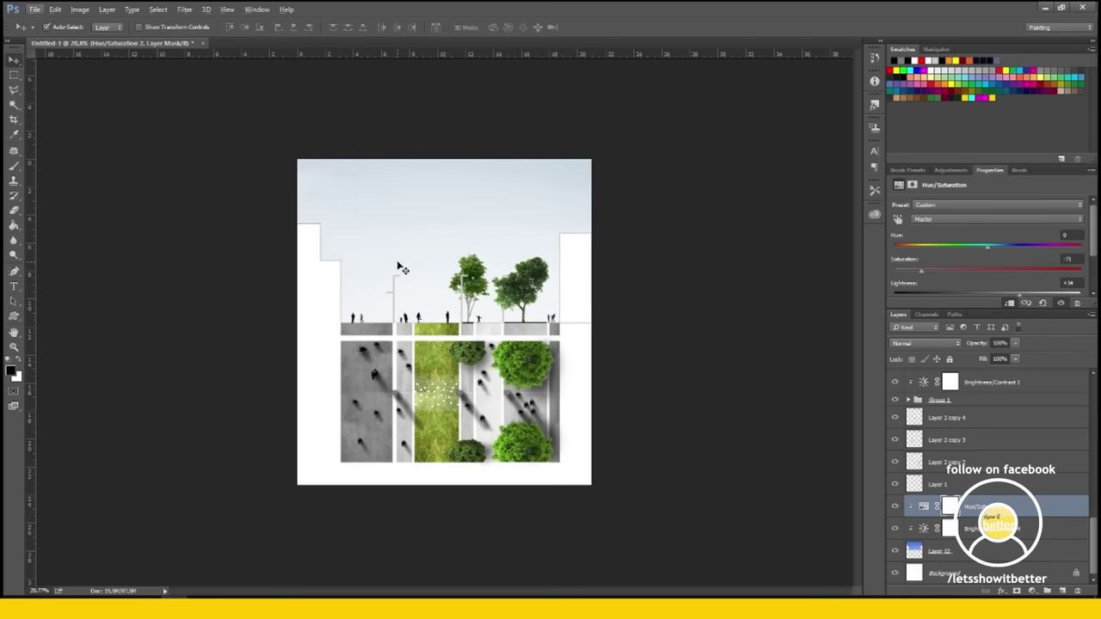
scroll(398, 269, up, 2)
scroll(438, 310, up, 3)
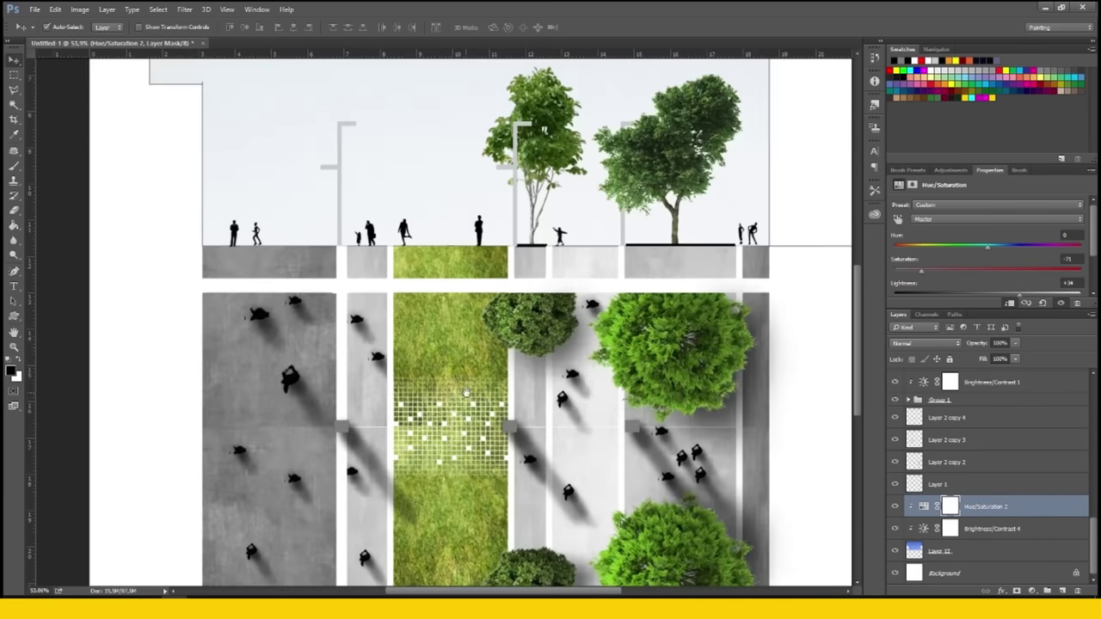
scroll(426, 353, up, 2)
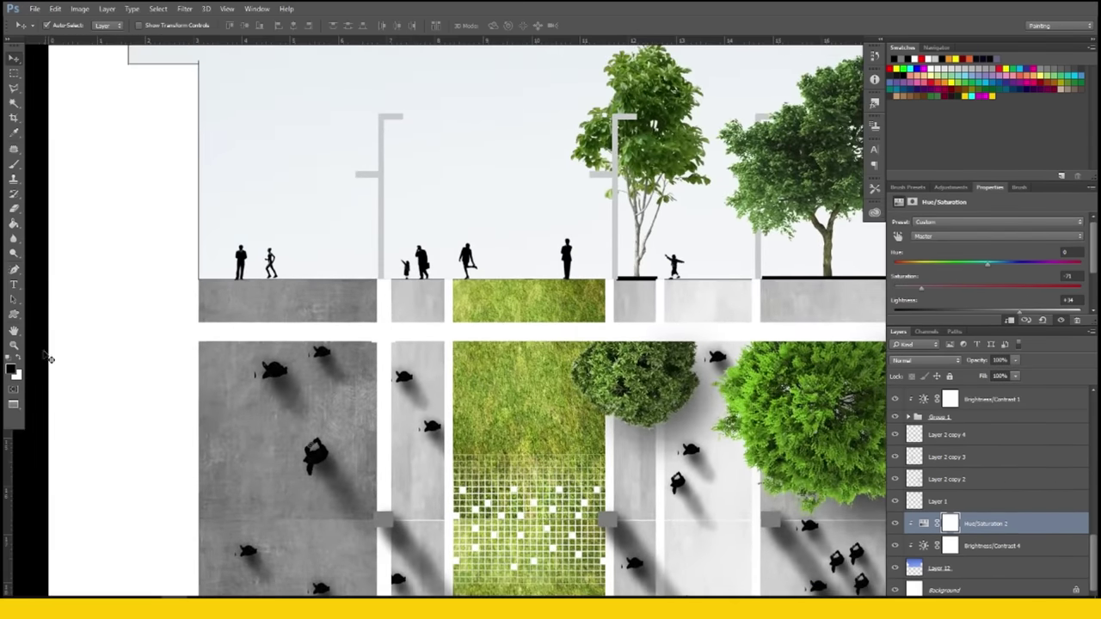